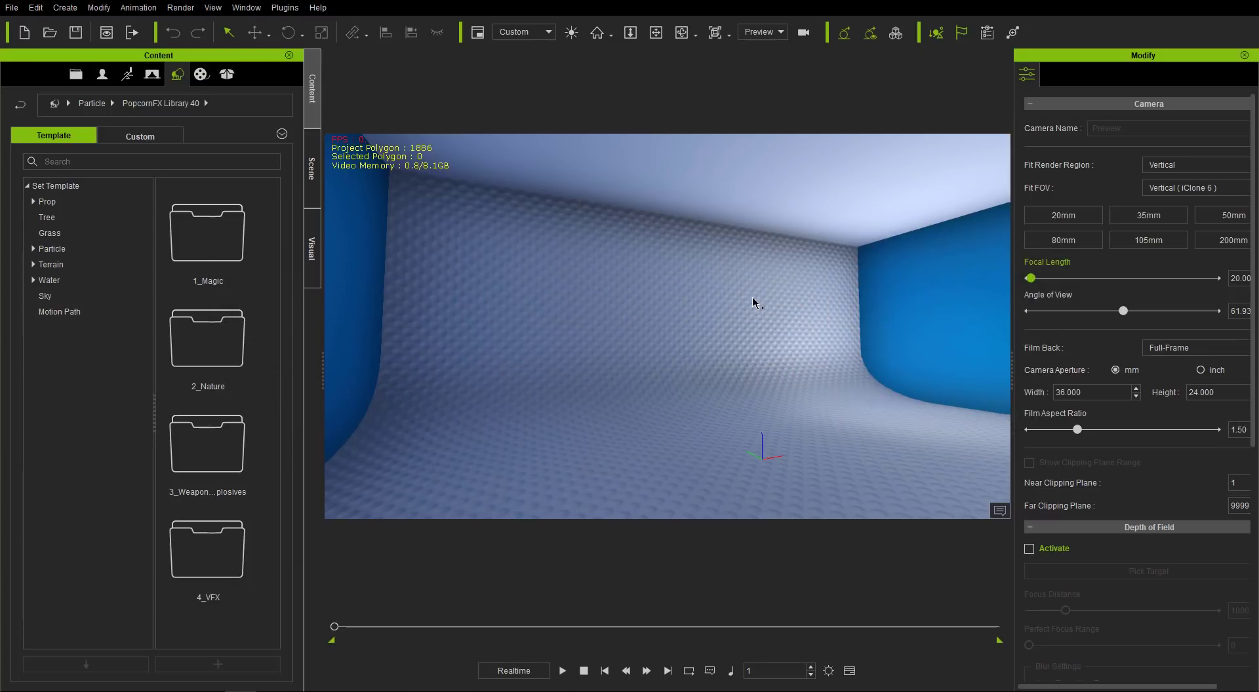
Widen the content library and expand the Particle category down to its Legacy group
{"action": "left_click", "coordinate": [34, 250]}
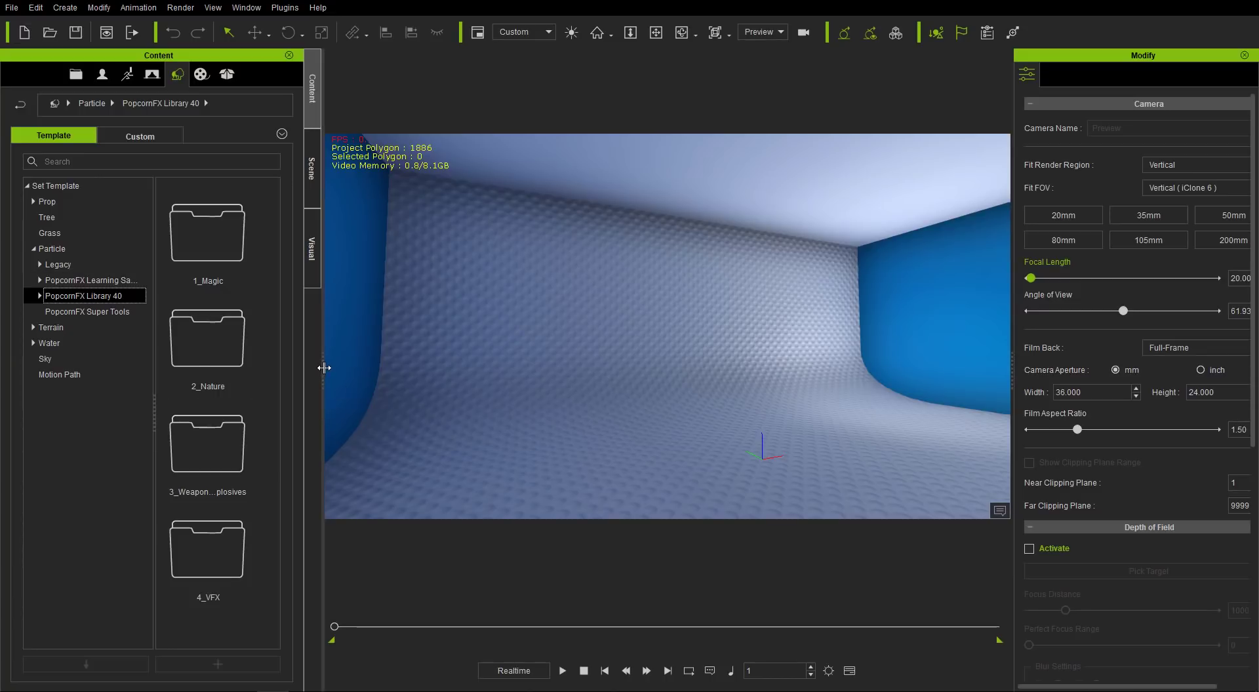
{"action": "left_click_drag", "start_coordinate": [324, 368], "coordinate": [562, 336]}
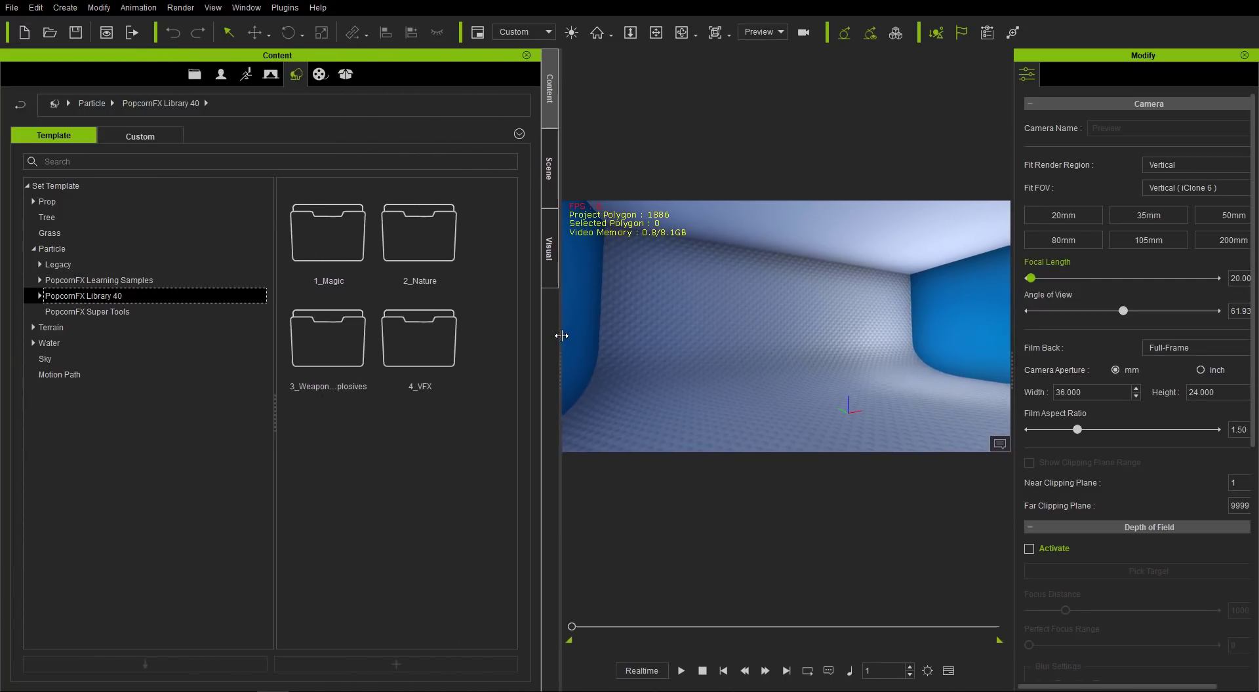
{"action": "left_click", "coordinate": [42, 264]}
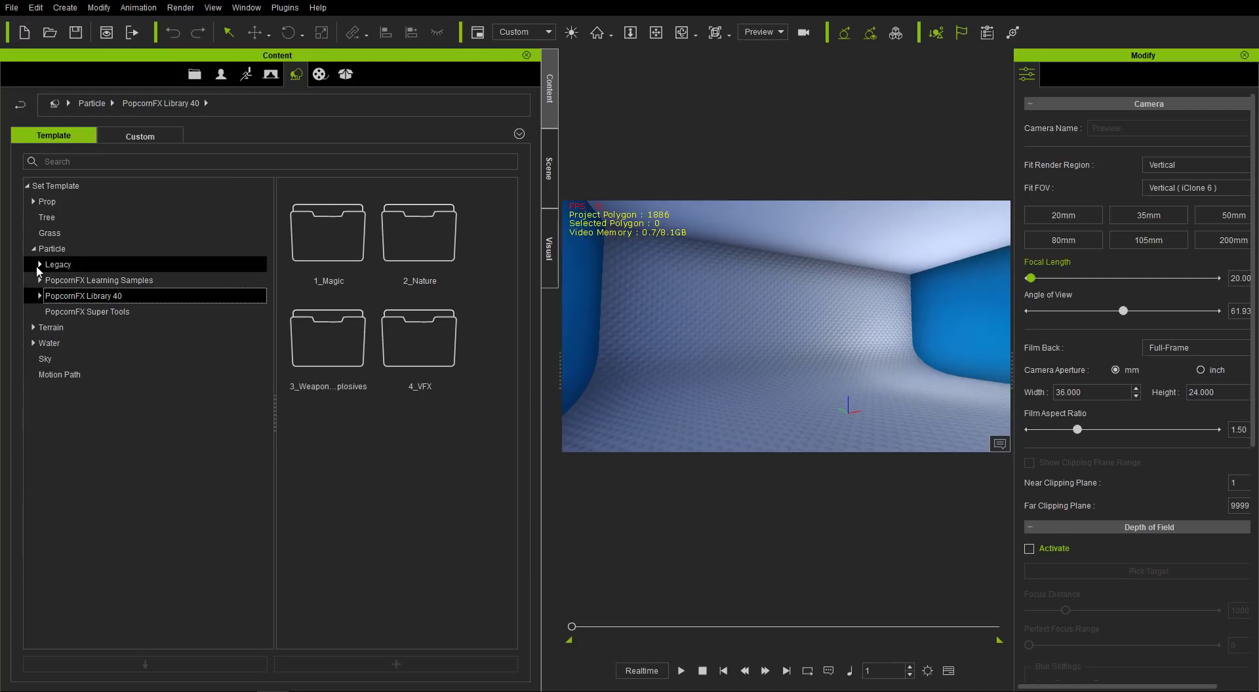
{"action": "left_click", "coordinate": [40, 266]}
Look through the Legacy particle categories from Atmosphere to Water Ripple, then collapse the Legacy group
{"action": "left_click", "coordinate": [83, 281]}
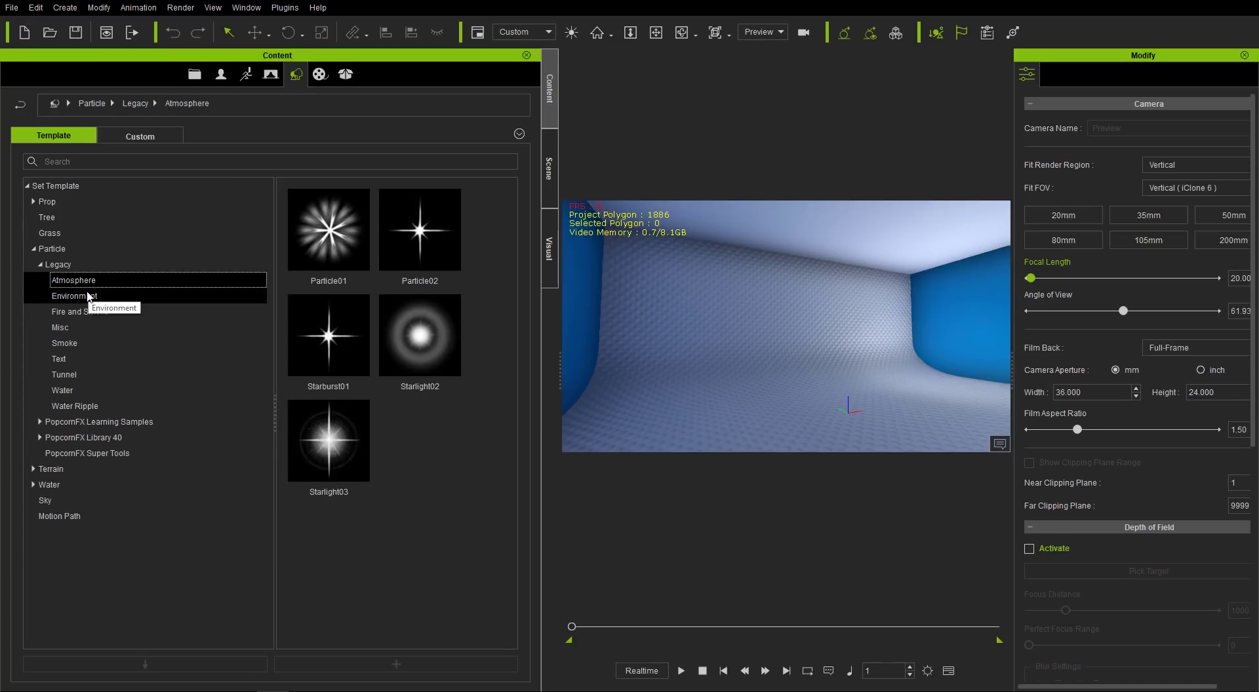
{"action": "left_click", "coordinate": [89, 297]}
{"action": "left_click", "coordinate": [76, 314]}
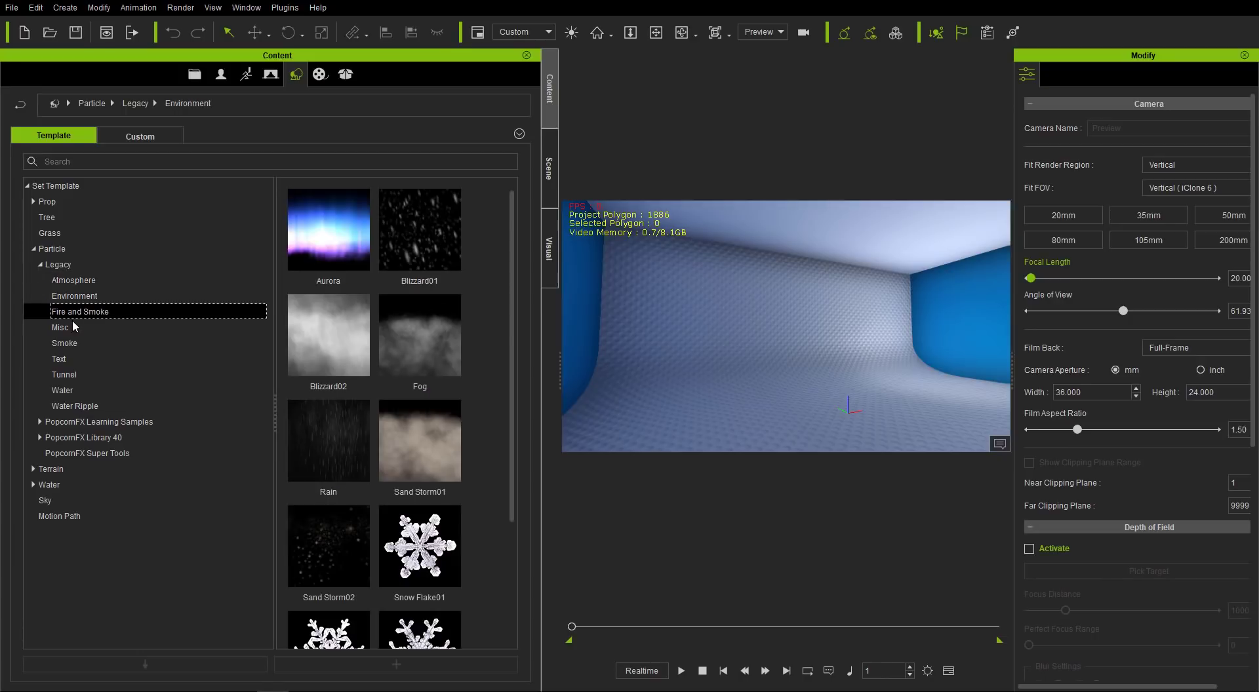
{"action": "left_click", "coordinate": [66, 328]}
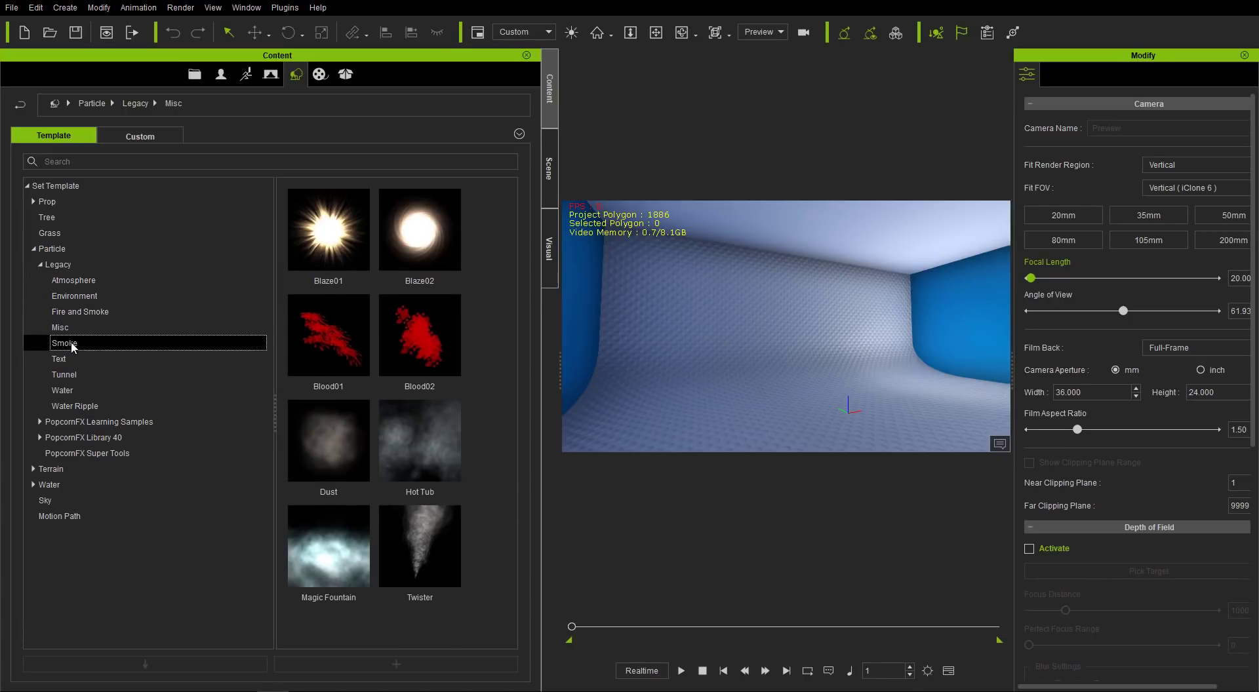
{"action": "left_click", "coordinate": [68, 344]}
{"action": "left_click", "coordinate": [72, 358]}
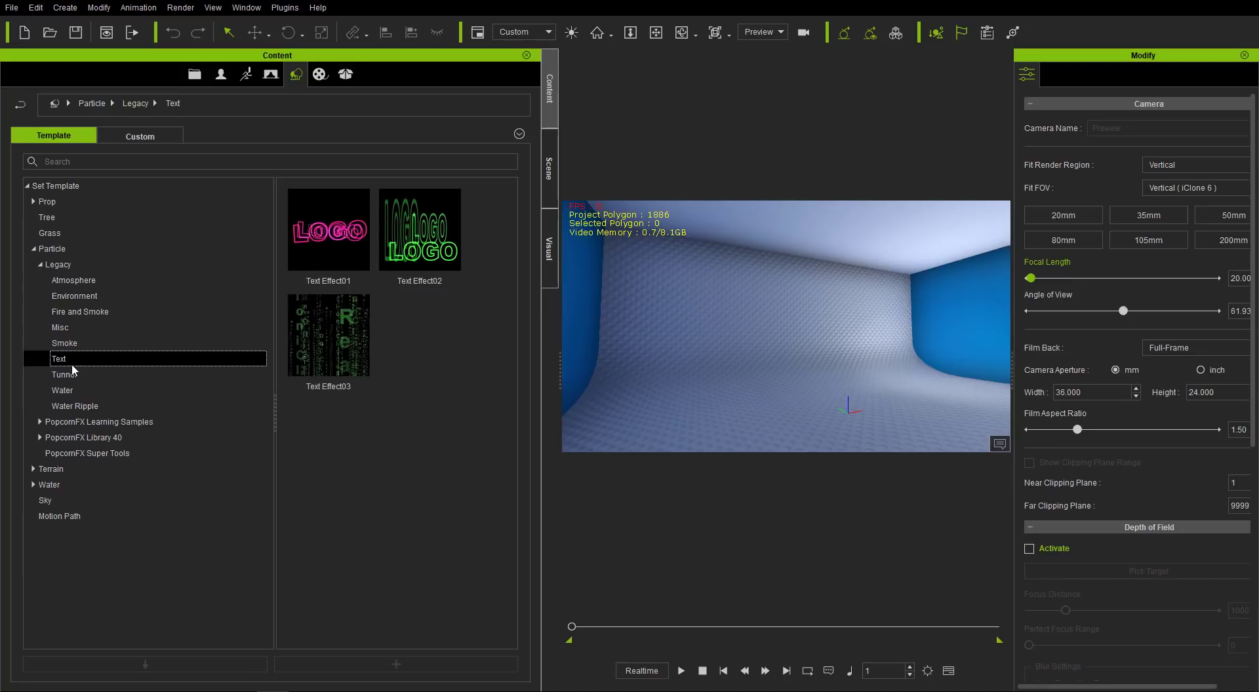
{"action": "left_click", "coordinate": [72, 373]}
{"action": "left_click", "coordinate": [72, 389]}
{"action": "left_click", "coordinate": [75, 406]}
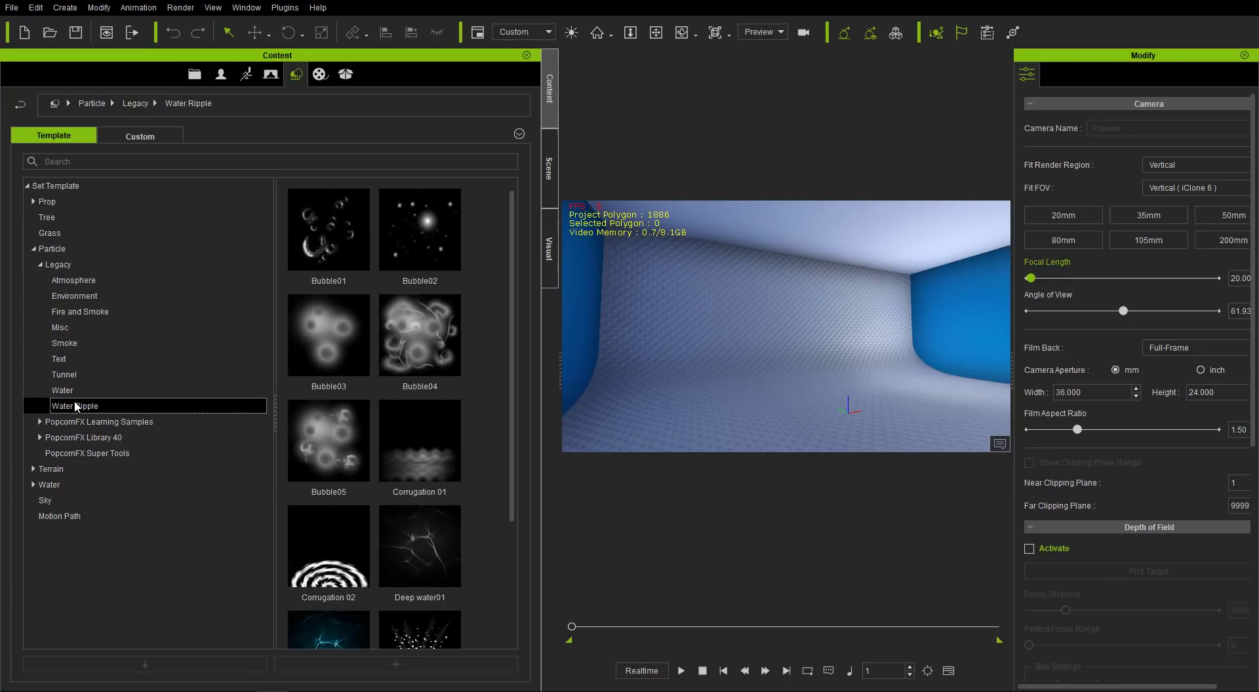
{"action": "left_click", "coordinate": [42, 266]}
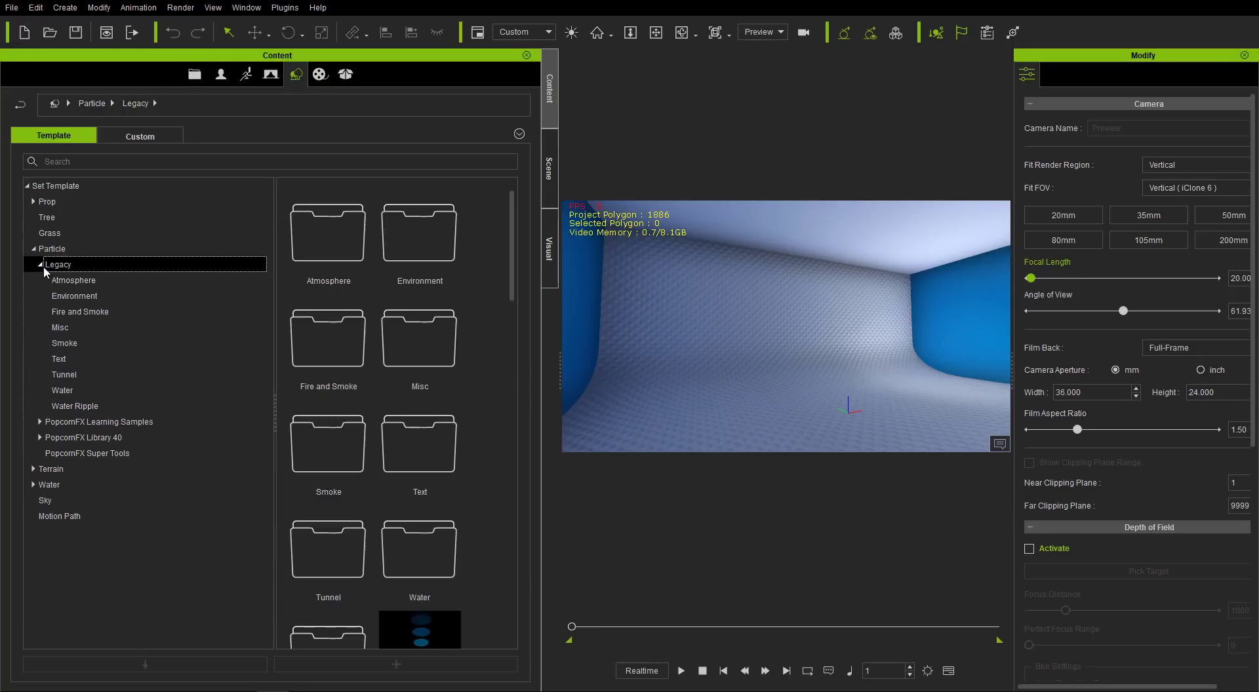
{"action": "left_click", "coordinate": [40, 265]}
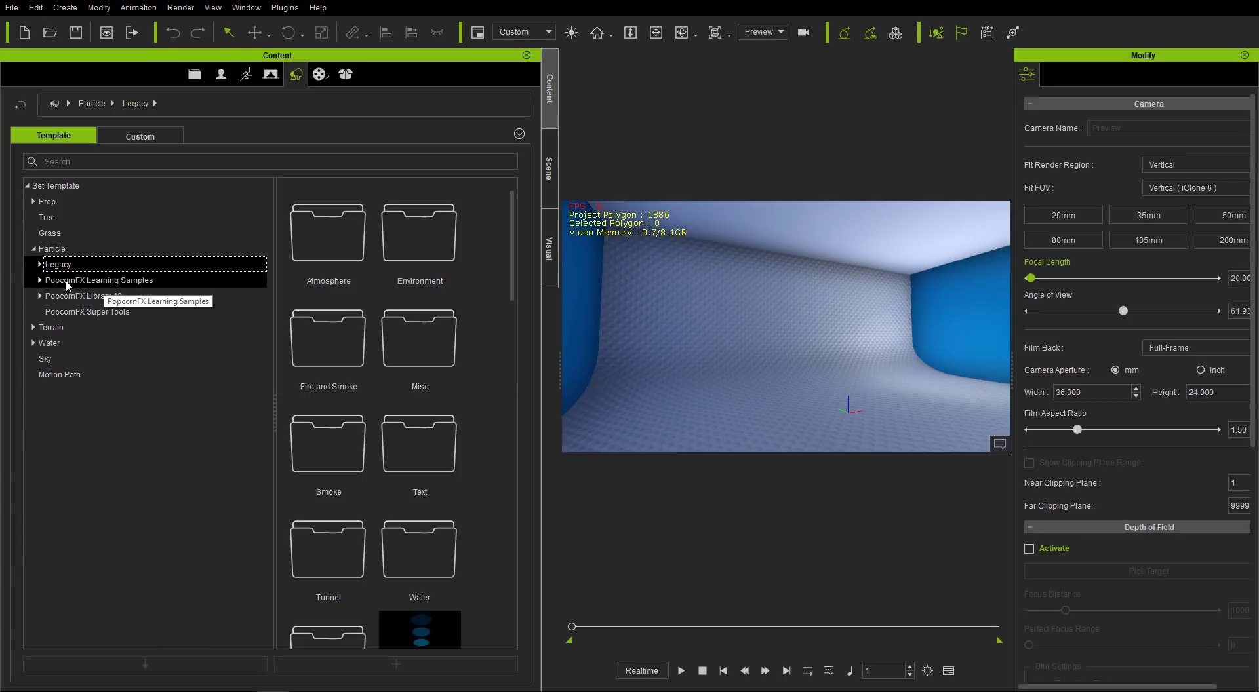
Examine the Emitter Settings, Particle Settings and Text templates under 1_Functions in PopcornFX Learning Samples
{"action": "left_click", "coordinate": [40, 281]}
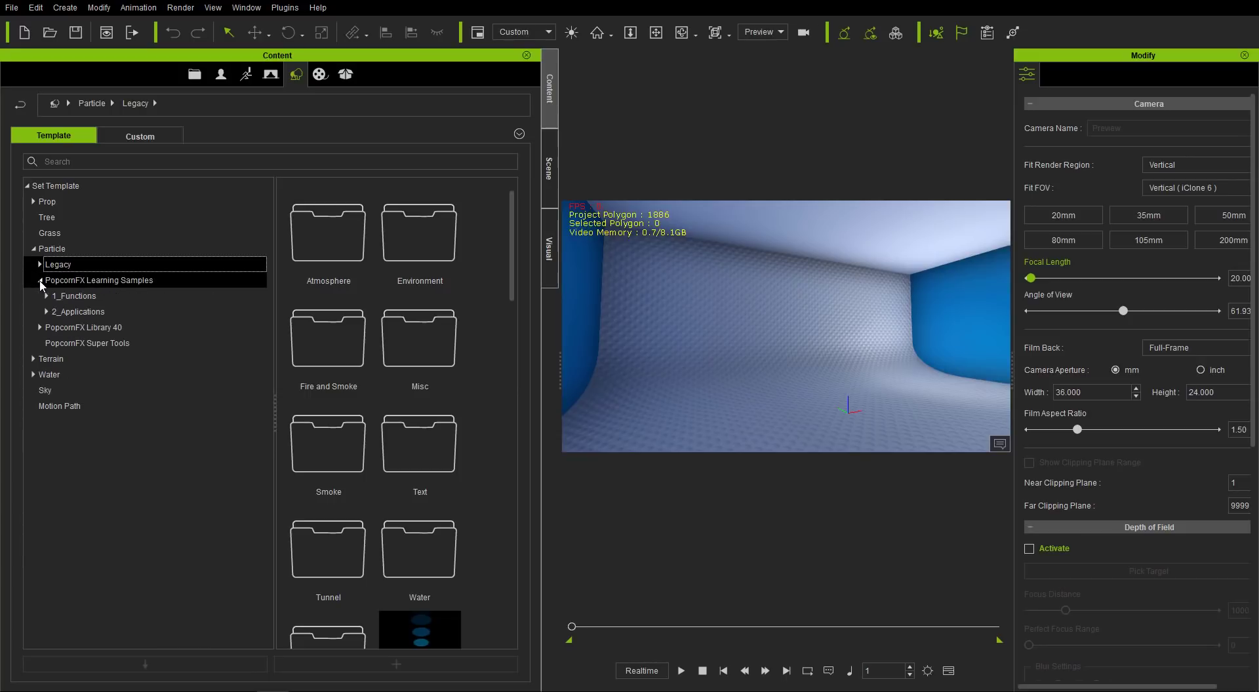
{"action": "left_click", "coordinate": [90, 281]}
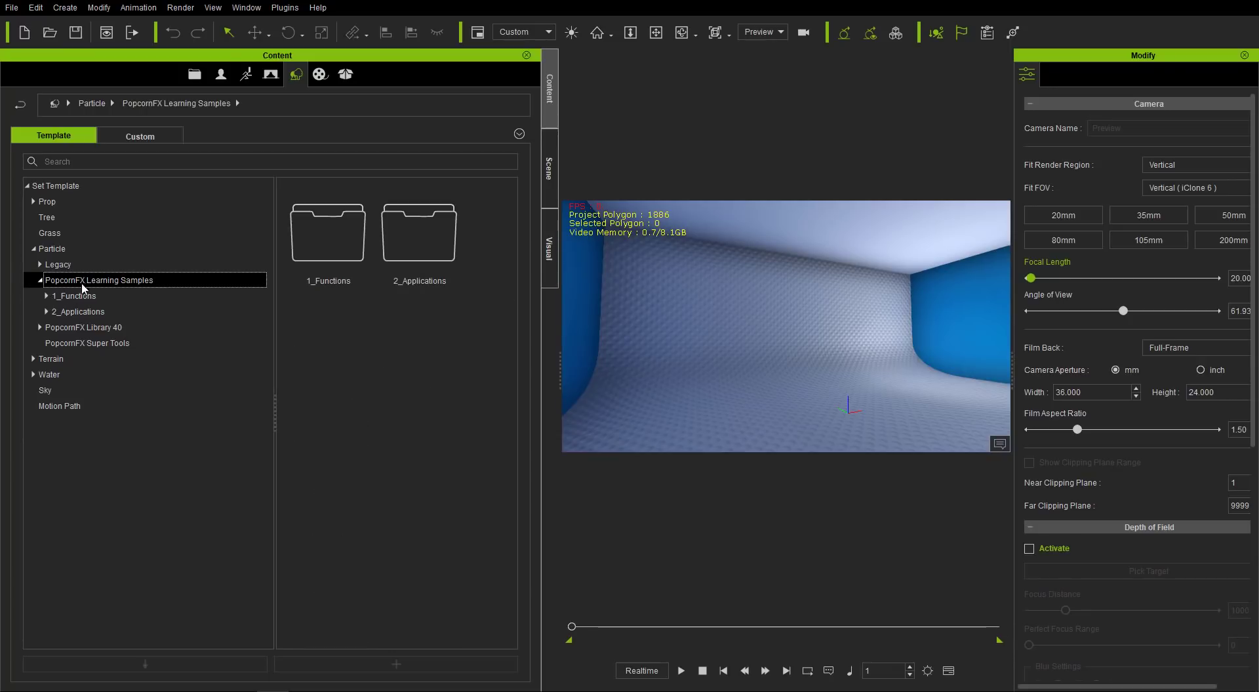
{"action": "left_click", "coordinate": [47, 296]}
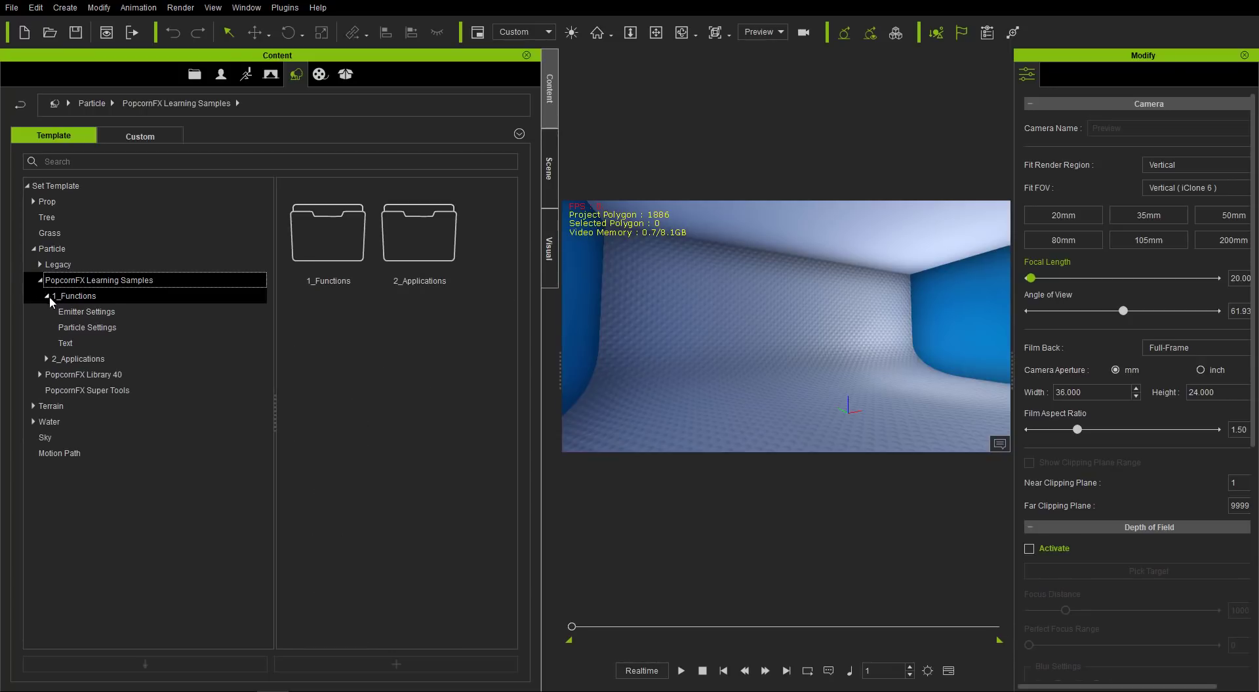
{"action": "left_click", "coordinate": [80, 317]}
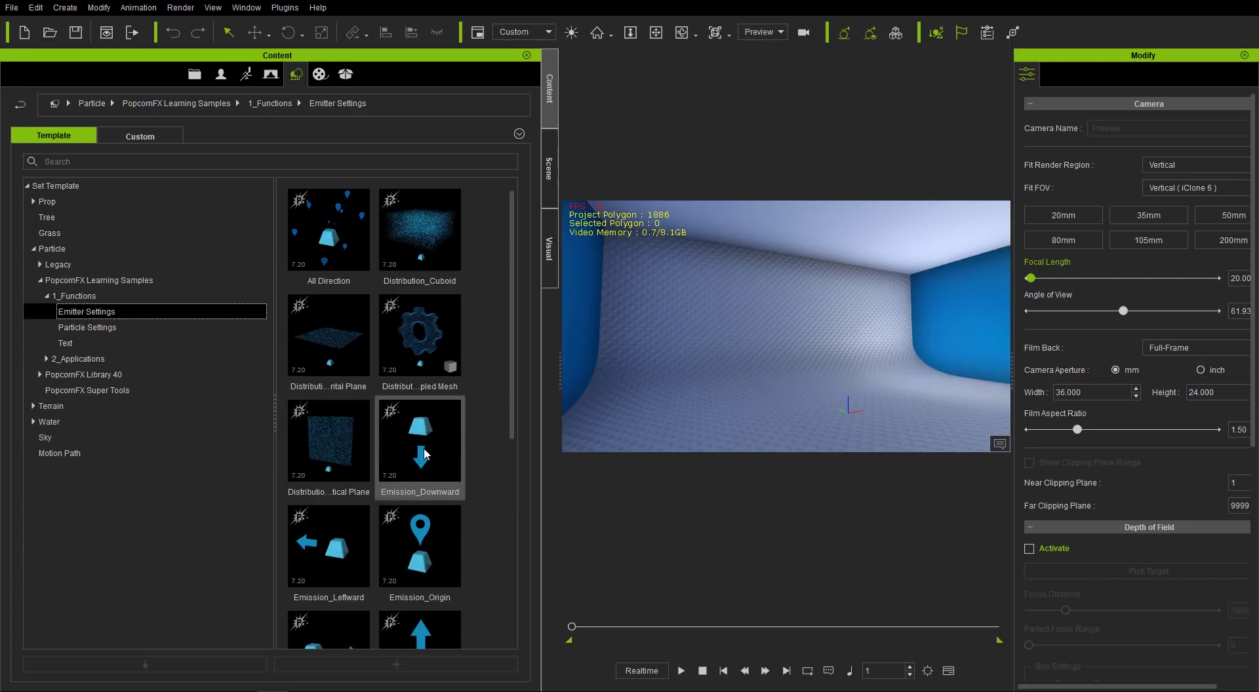
{"action": "left_click_drag", "start_coordinate": [513, 364], "coordinate": [514, 329]}
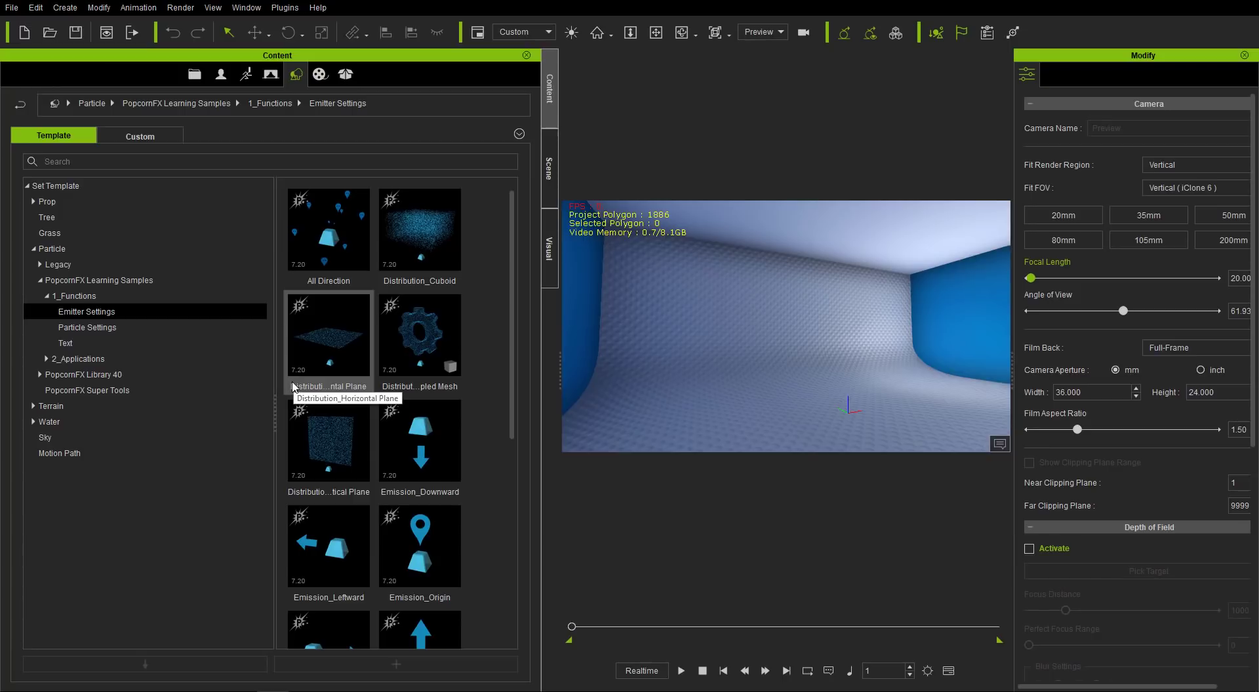
{"action": "left_click", "coordinate": [79, 329]}
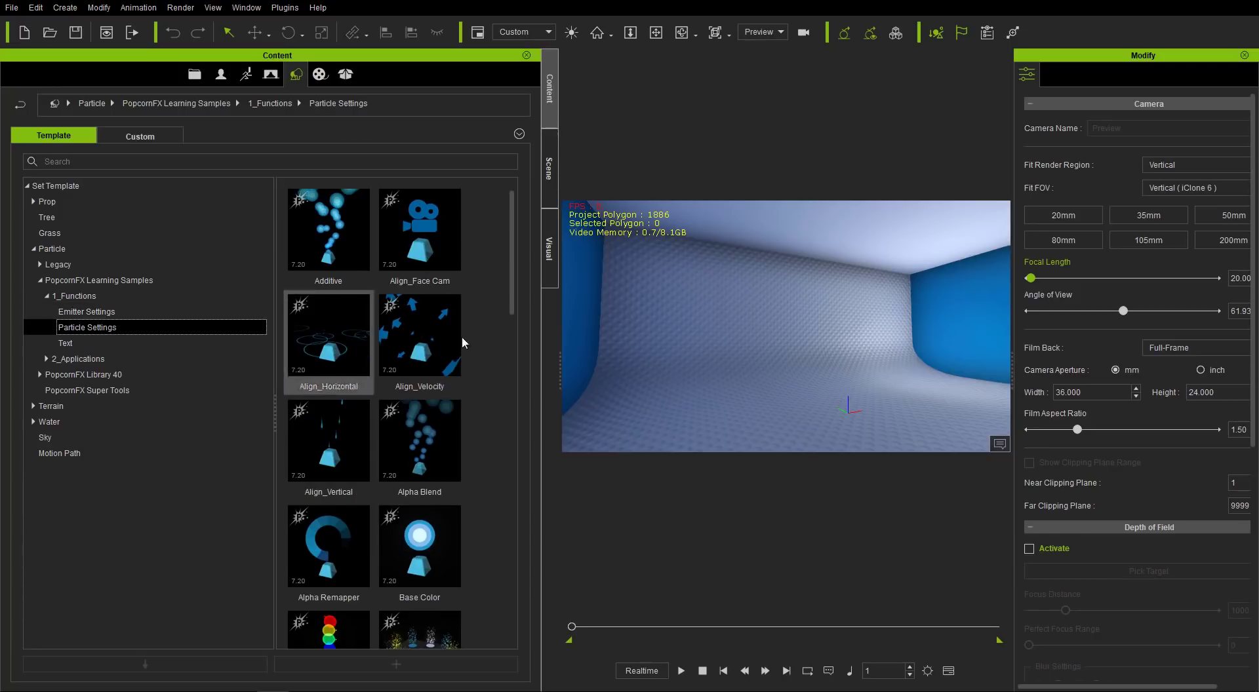
{"action": "left_click_drag", "start_coordinate": [517, 286], "coordinate": [486, 257]}
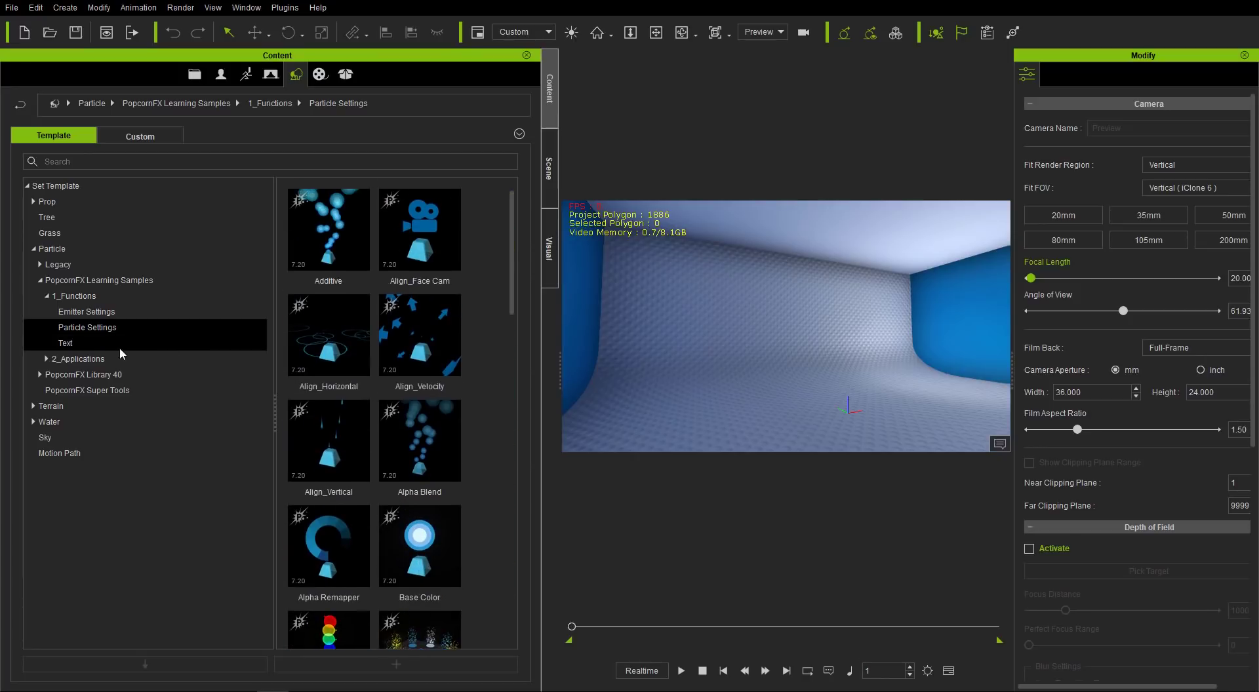
{"action": "left_click", "coordinate": [75, 346]}
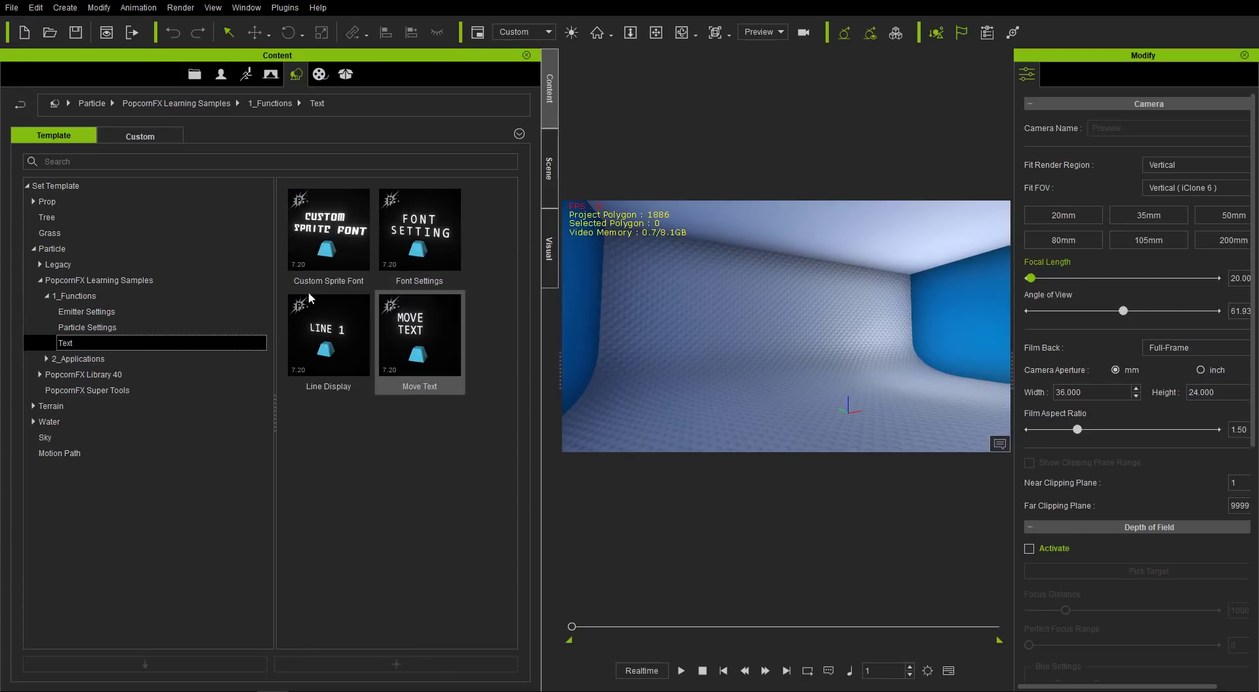
Examine the Distortion, Mesh, Ribbon, Text and Texture Emitter samples under 2_Applications in PopcornFX Learning Samples
{"action": "left_click", "coordinate": [46, 359]}
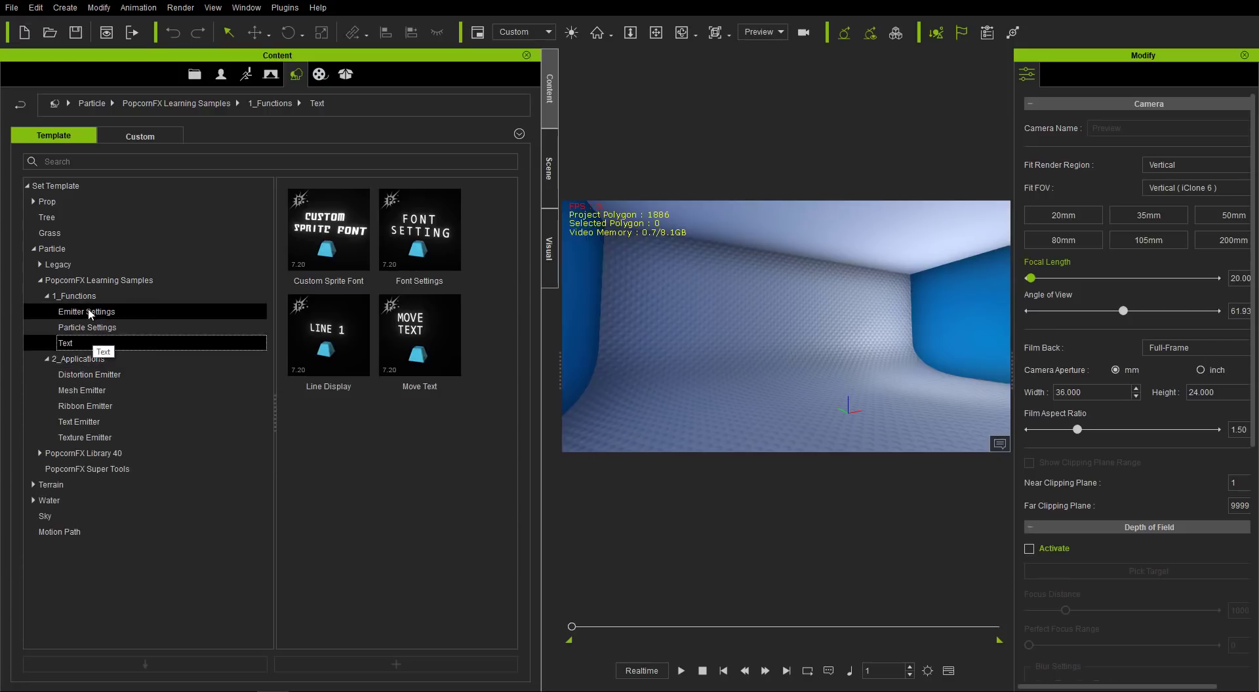
{"action": "left_click", "coordinate": [96, 376]}
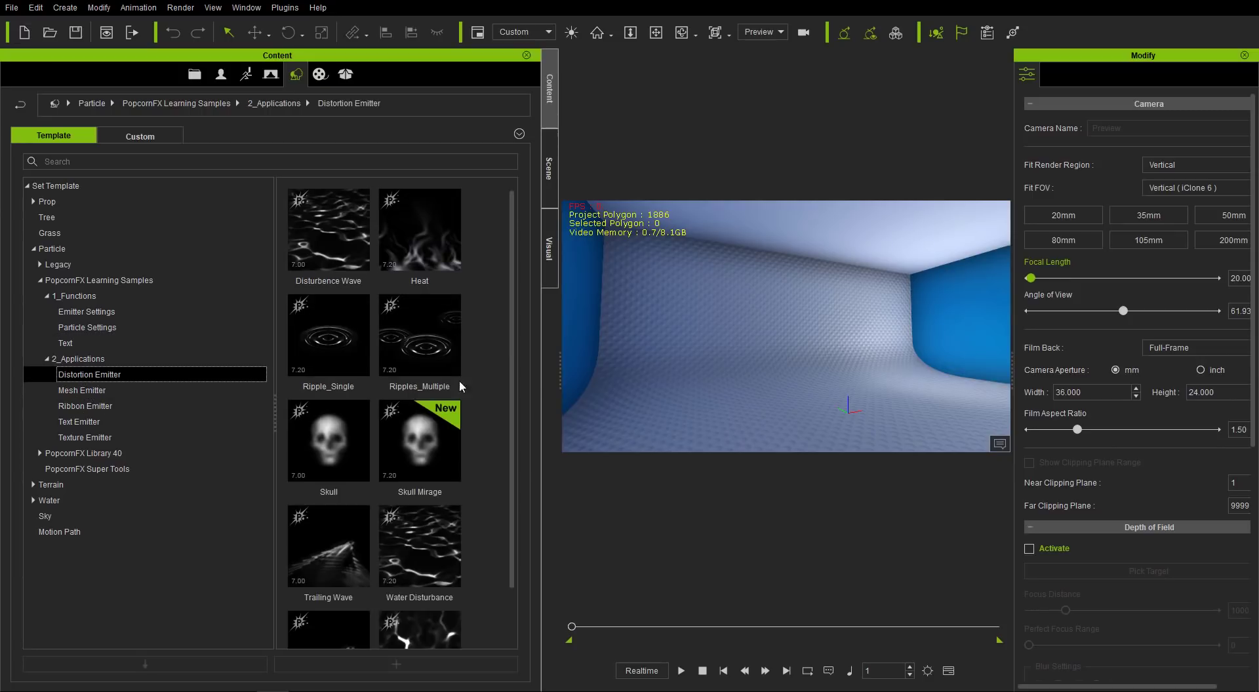
{"action": "left_click_drag", "start_coordinate": [514, 304], "coordinate": [511, 374]}
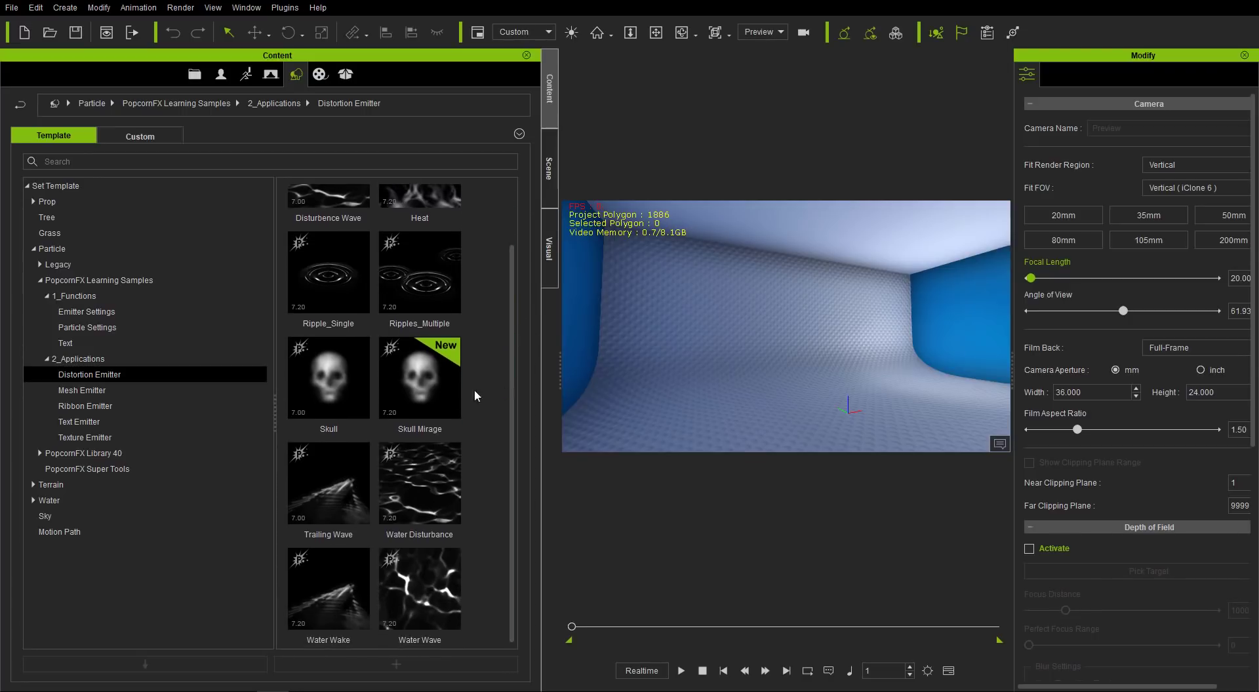
{"action": "left_click", "coordinate": [115, 390]}
{"action": "left_click", "coordinate": [97, 406]}
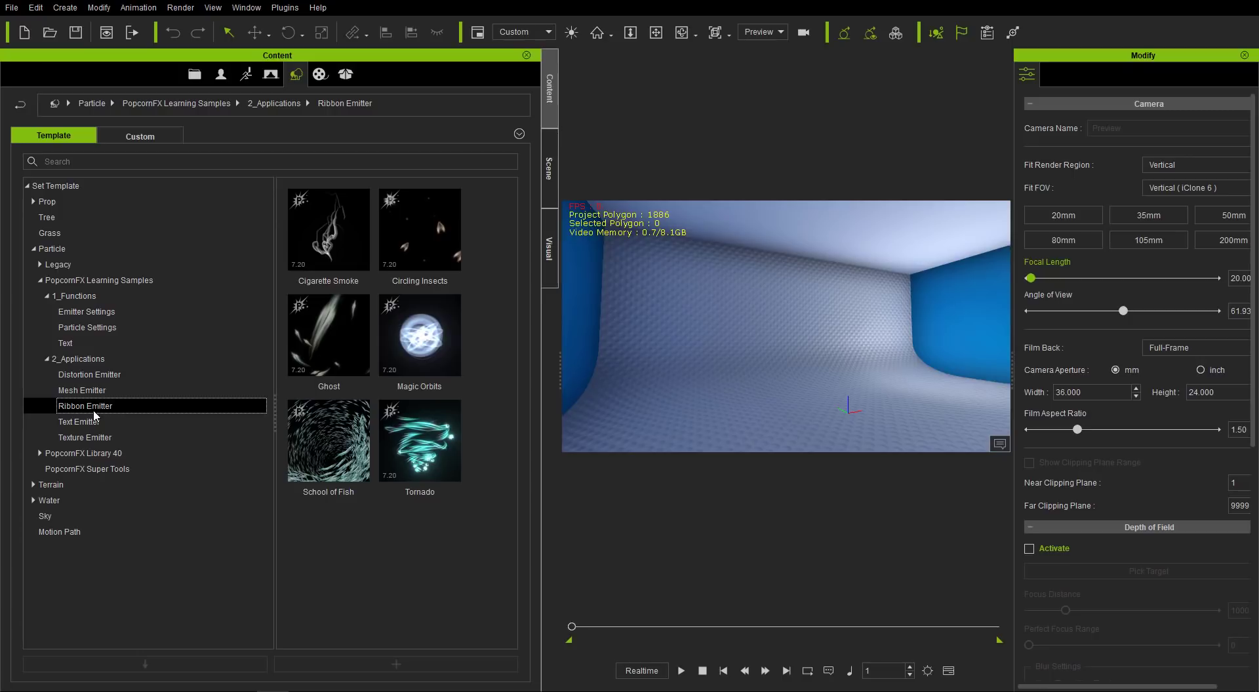
{"action": "left_click", "coordinate": [92, 421]}
{"action": "left_click", "coordinate": [85, 438]}
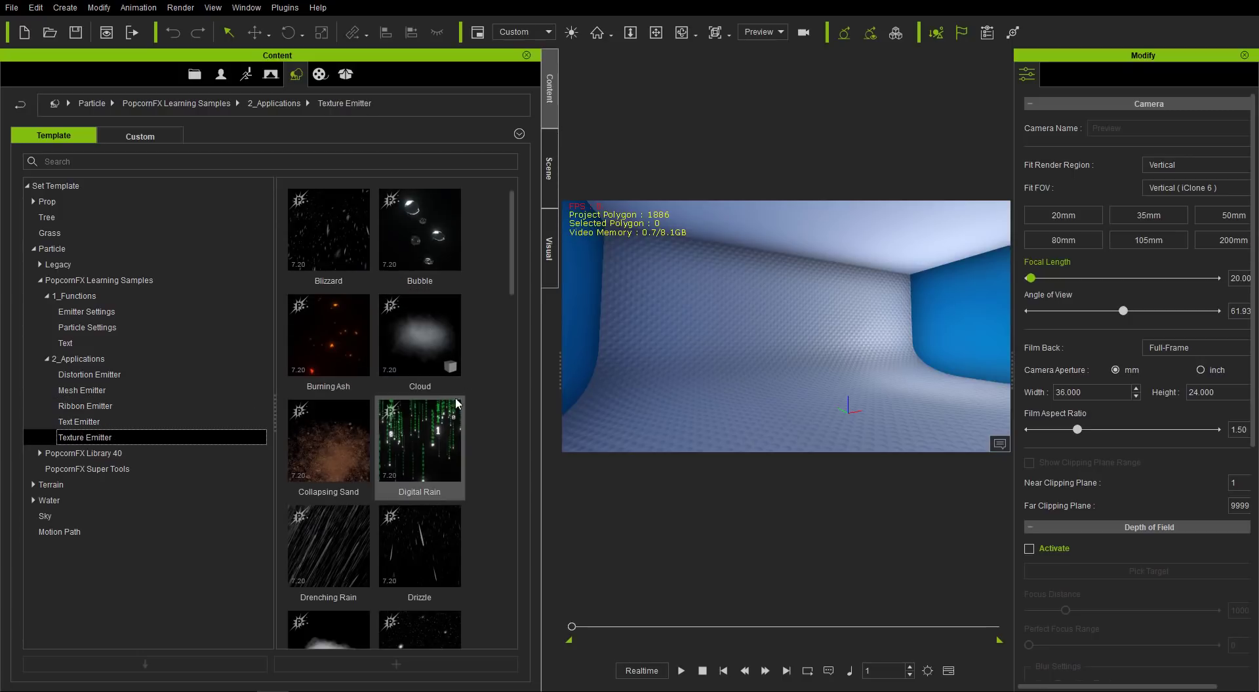
{"action": "left_click_drag", "start_coordinate": [513, 261], "coordinate": [522, 620]}
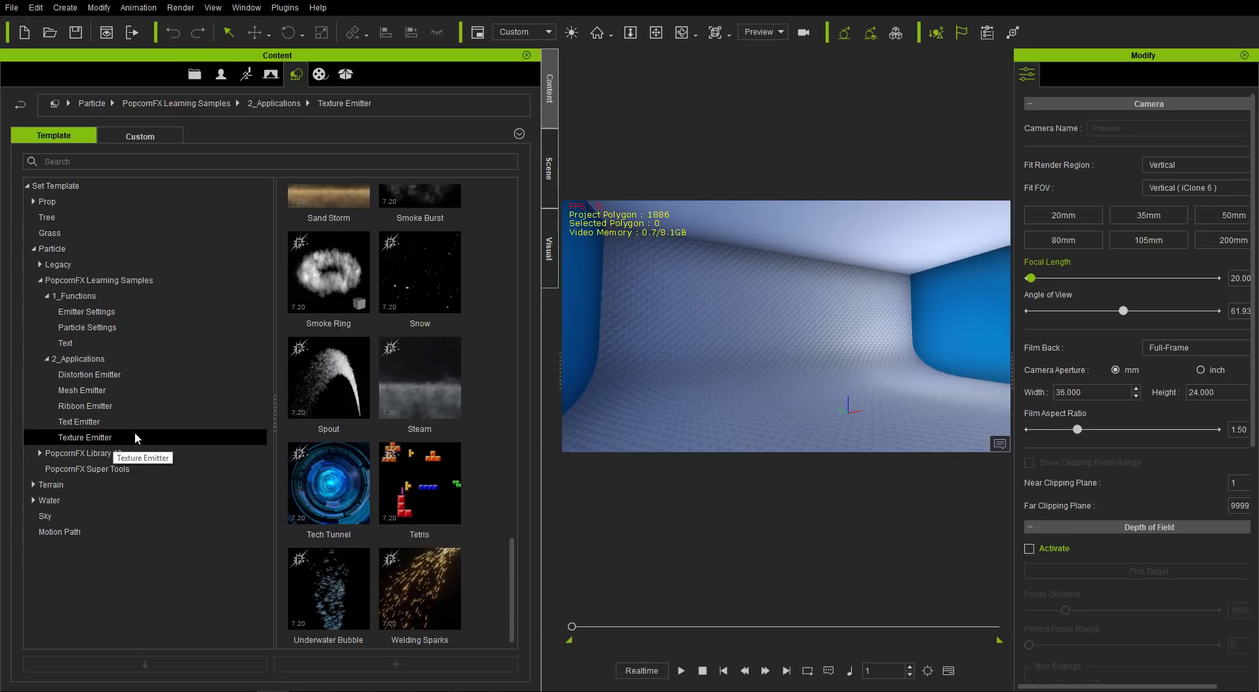
Examine the Magic, Nature, Weapons and Explosives, and VFX templates in PopcornFX Library 40
{"action": "left_click", "coordinate": [97, 454]}
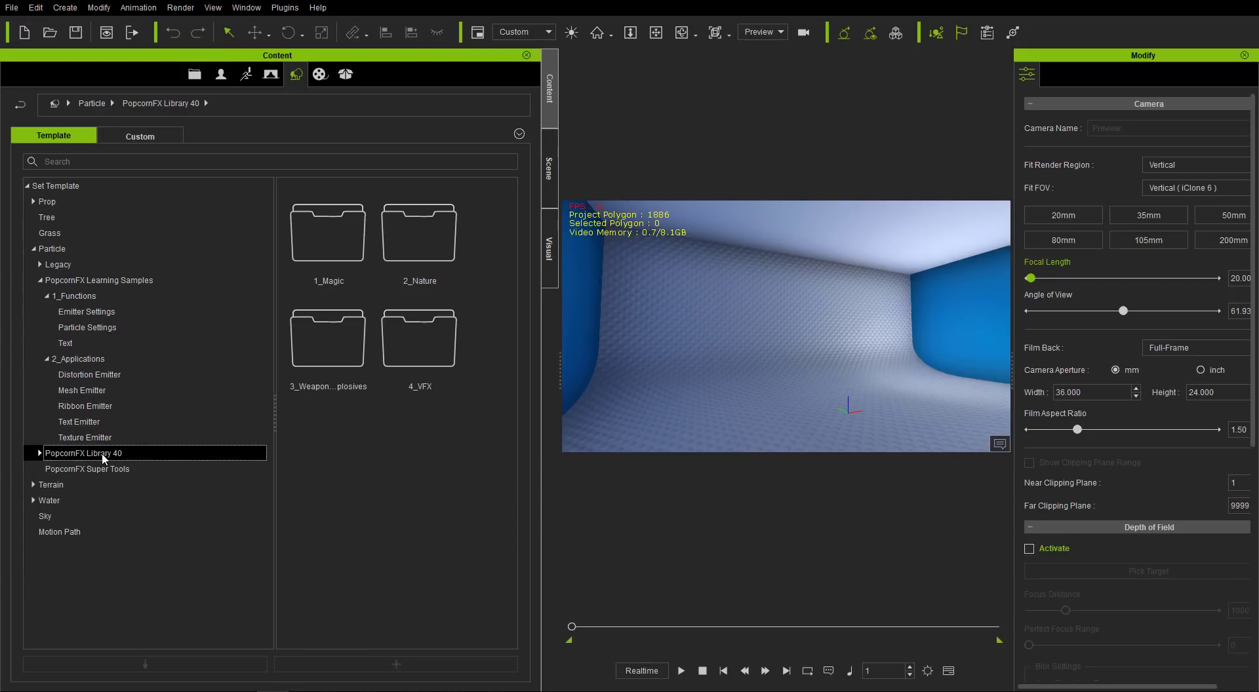
{"action": "left_click", "coordinate": [40, 454]}
{"action": "left_click", "coordinate": [64, 470]}
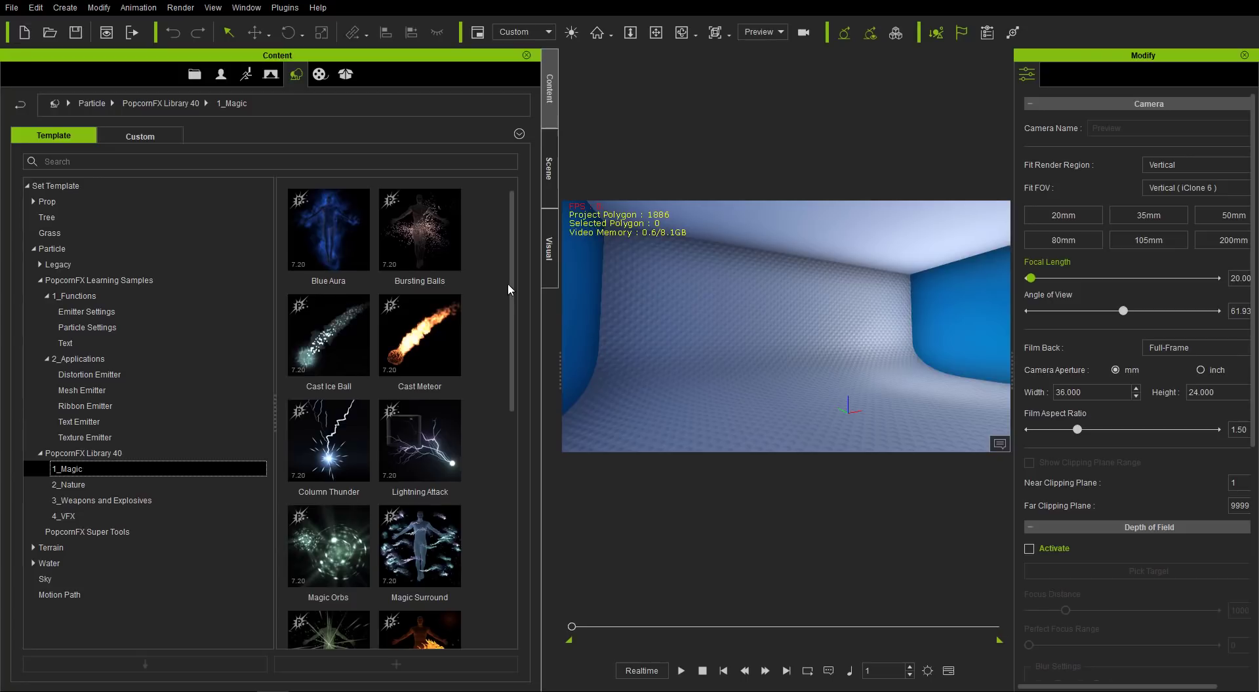
{"action": "left_click_drag", "start_coordinate": [510, 283], "coordinate": [476, 365]}
{"action": "left_click", "coordinate": [68, 485]}
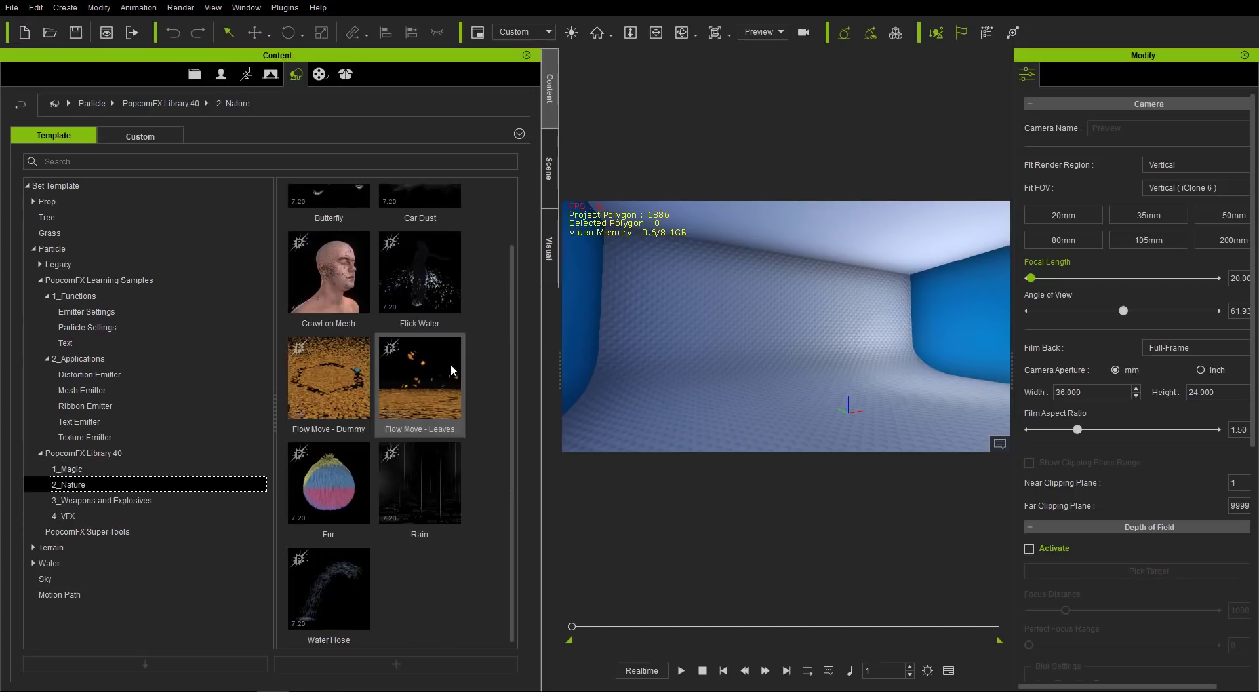
{"action": "mouse_move", "coordinate": [514, 319]}
{"action": "left_mouse_down"}
{"action": "mouse_move", "coordinate": [509, 294]}
{"action": "mouse_move", "coordinate": [509, 325]}
{"action": "left_mouse_up"}
{"action": "left_click", "coordinate": [92, 502]}
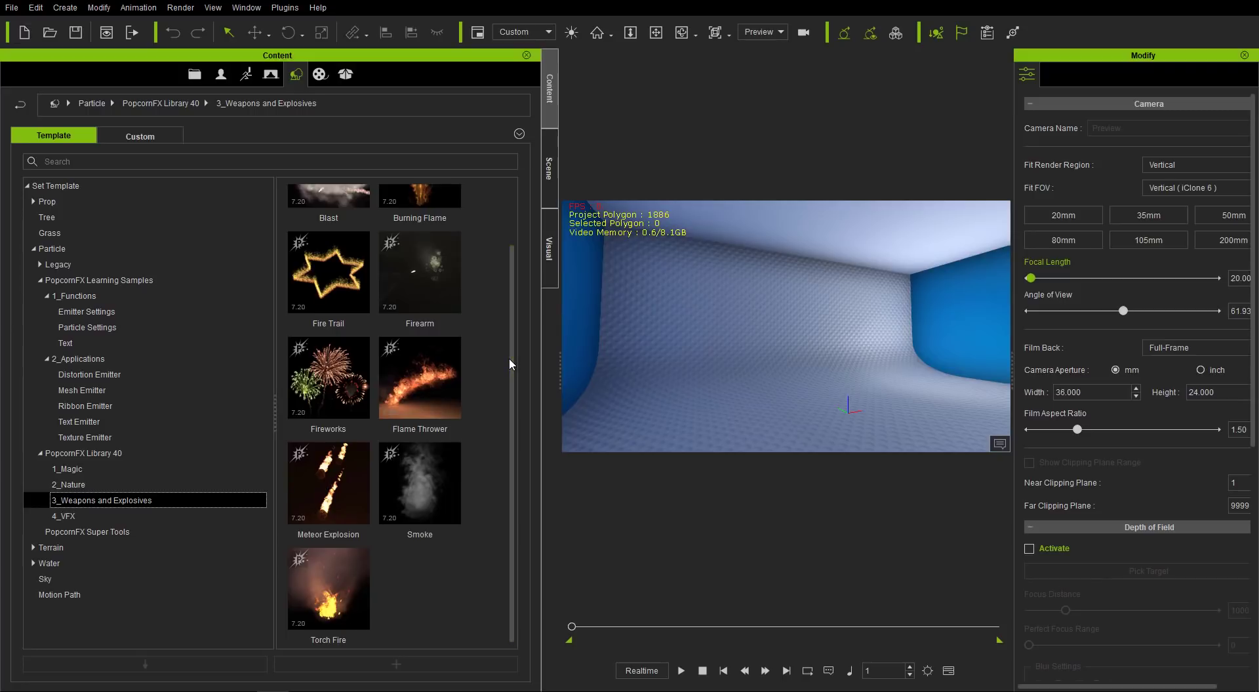
{"action": "scroll", "coordinate": [509, 340], "scroll_direction": "up", "scroll_amount": 2}
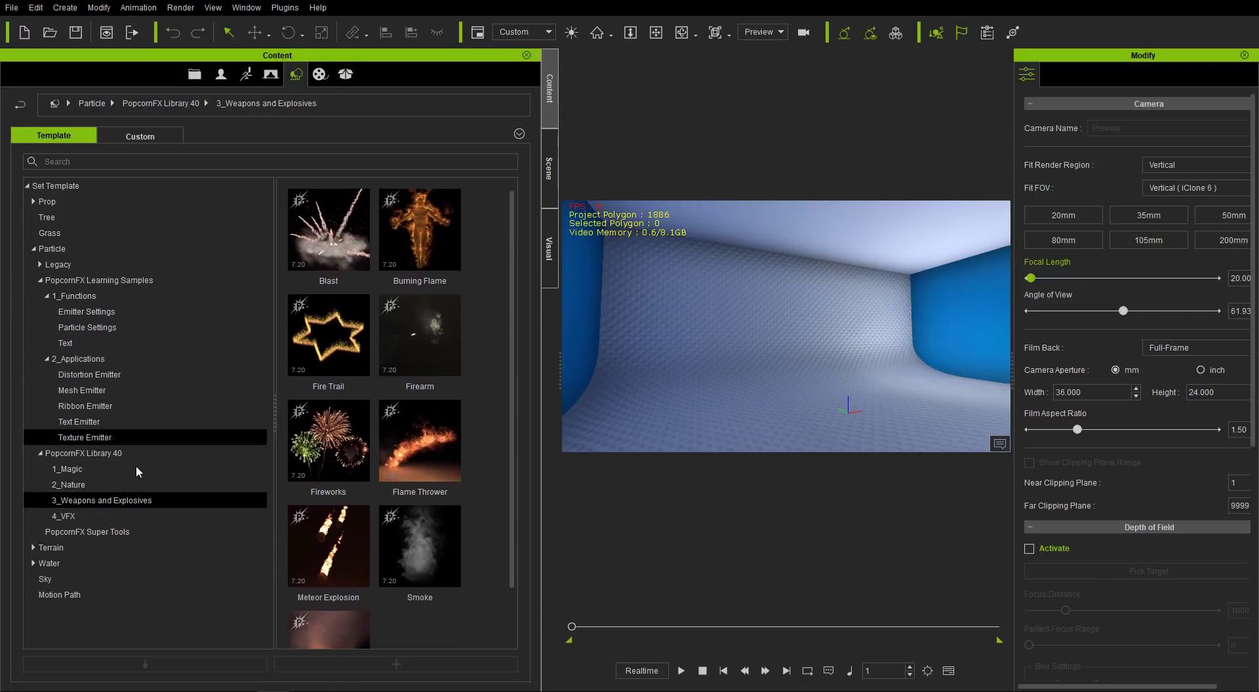
{"action": "left_click", "coordinate": [78, 516]}
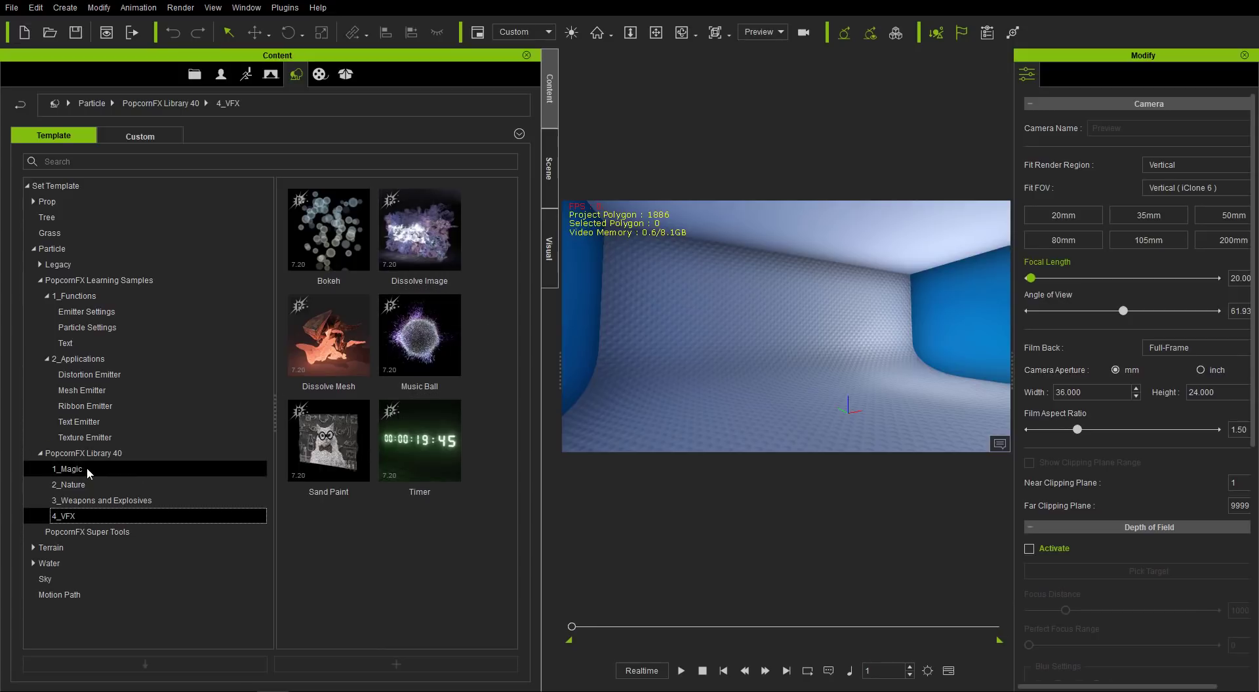
Add the Texture Emitter from PopcornFX Super Tools to the scene and narrow the content library for a larger viewport
{"action": "left_click", "coordinate": [82, 533]}
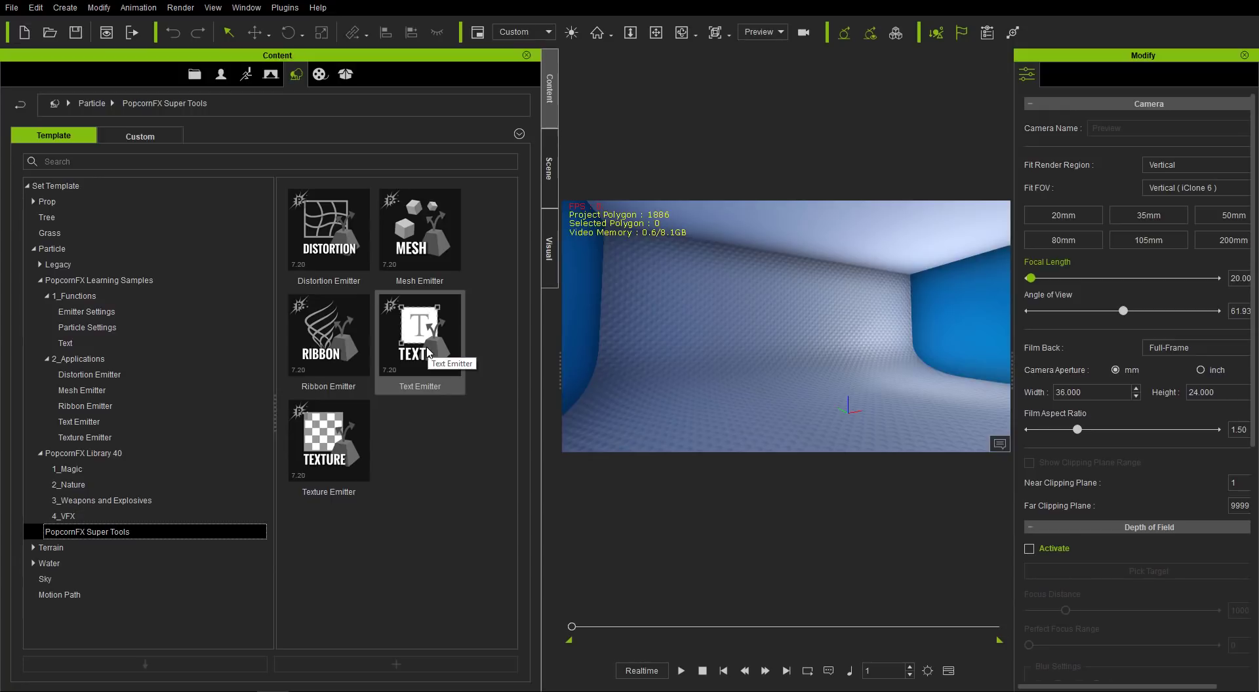
{"action": "double_click", "coordinate": [339, 462]}
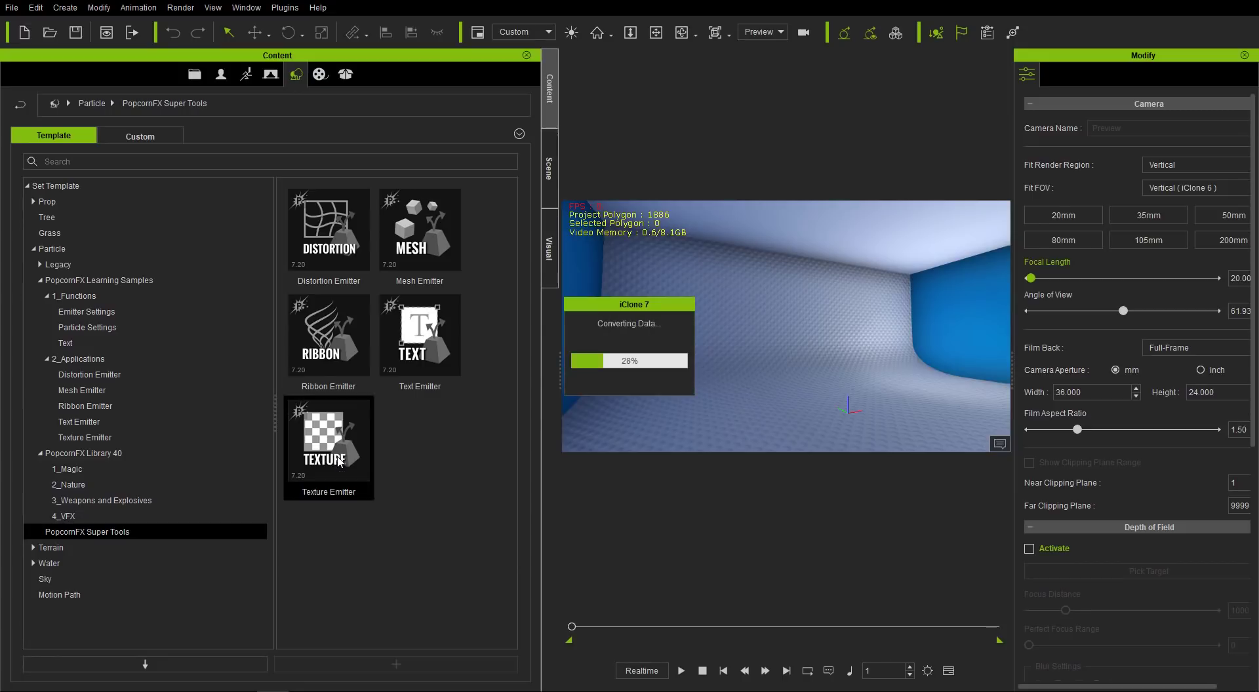
{"action": "left_click_drag", "start_coordinate": [554, 358], "coordinate": [301, 385]}
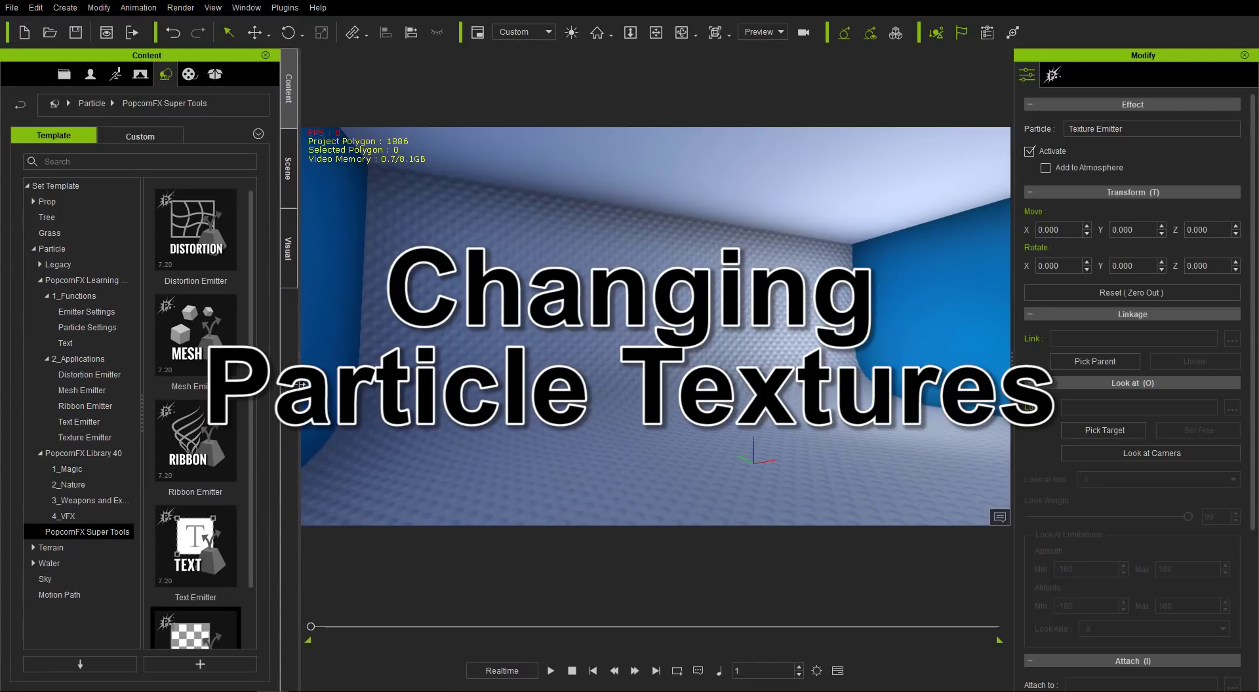
Raise the Texture Emitter above the floor to about 25.8 on the Z axis
{"action": "key", "text": "w"}
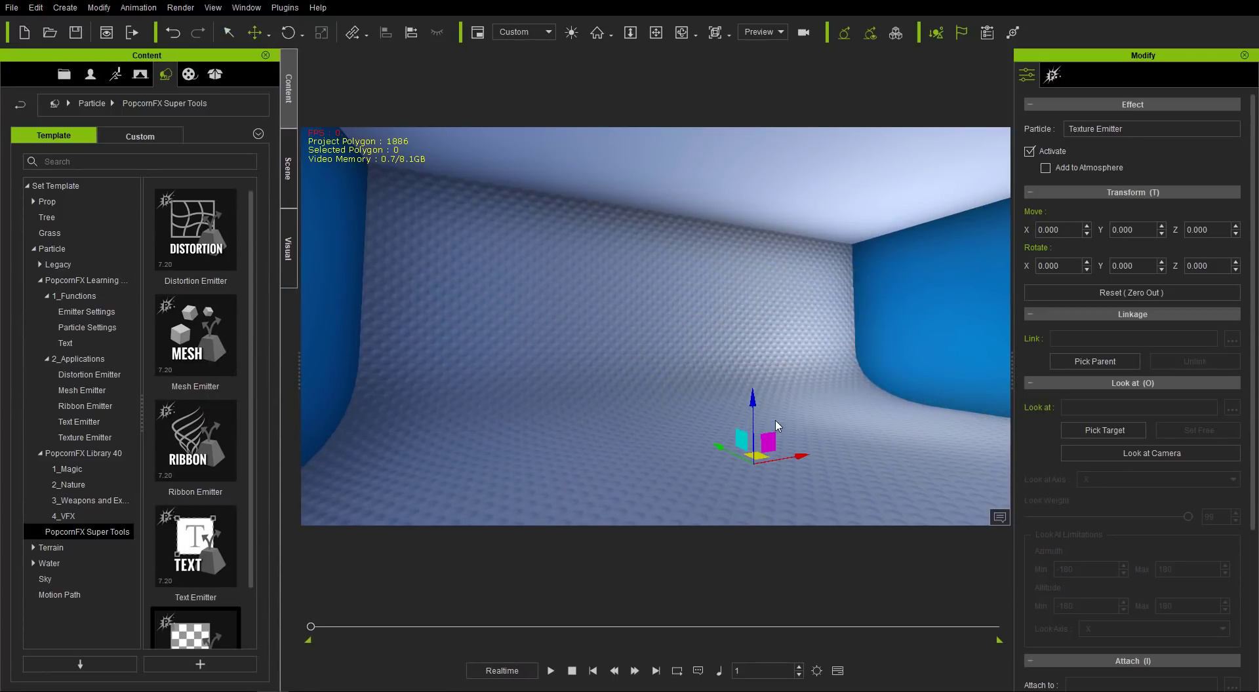
{"action": "mouse_move", "coordinate": [753, 398]}
{"action": "left_mouse_down"}
{"action": "mouse_move", "coordinate": [756, 374]}
{"action": "mouse_move", "coordinate": [759, 390]}
{"action": "left_mouse_up"}
{"action": "right_click_drag", "start_coordinate": [779, 438], "coordinate": [697, 425]}
{"action": "right_click_drag", "start_coordinate": [683, 406], "coordinate": [726, 303]}
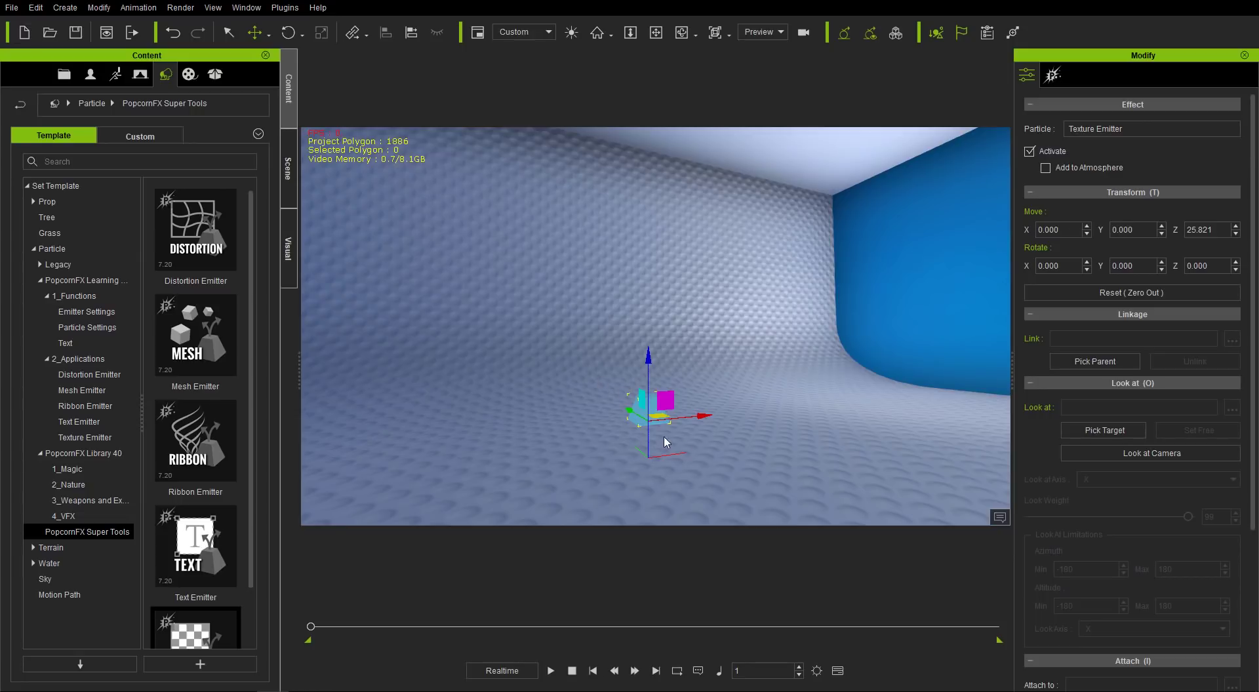
Show the Texture Emitter's particle resource list and compare the Diffuse textures of Emitter/Additive_1 and Emitter/Additive_32
{"action": "mouse_move", "coordinate": [719, 417]}
{"action": "right_mouse_down"}
{"action": "mouse_move", "coordinate": [681, 413]}
{"action": "mouse_move", "coordinate": [735, 411]}
{"action": "right_mouse_up"}
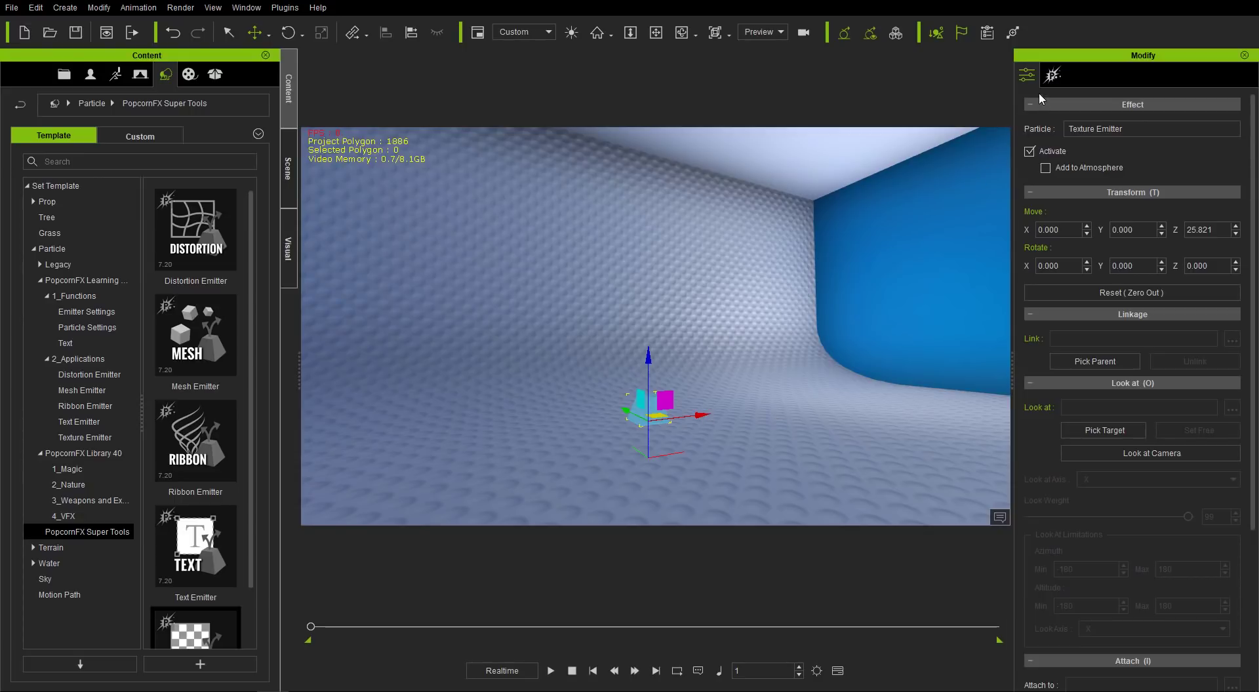
{"action": "left_click", "coordinate": [1048, 76]}
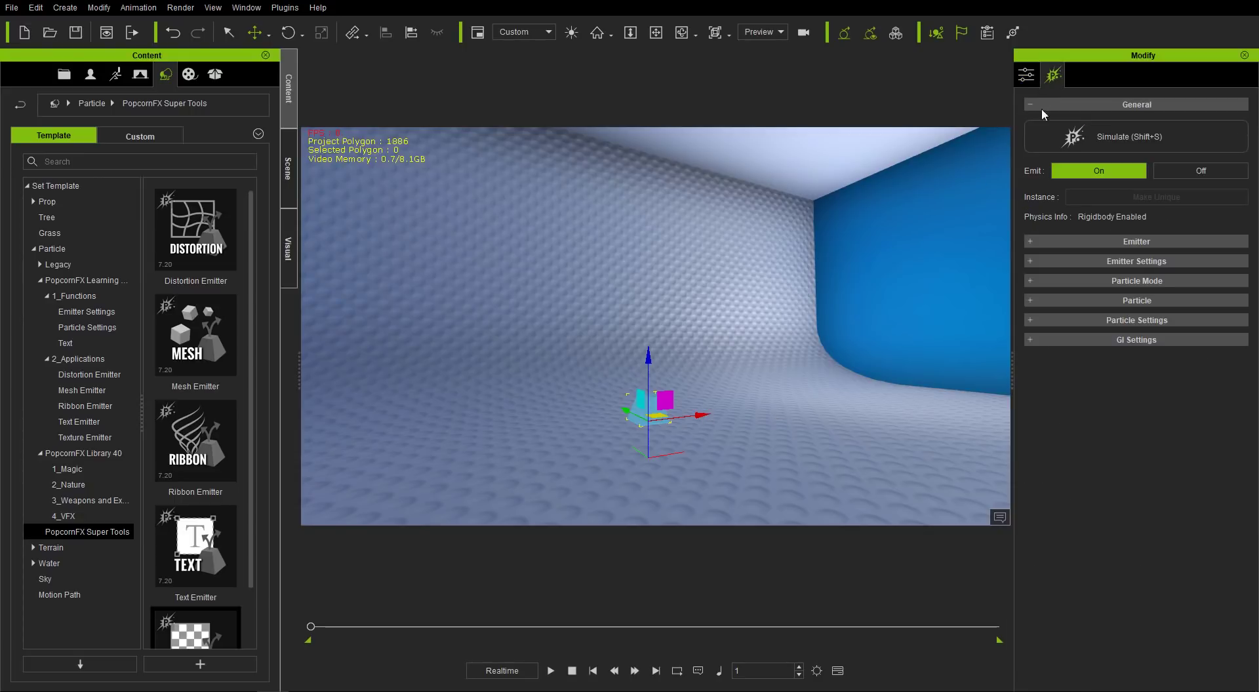
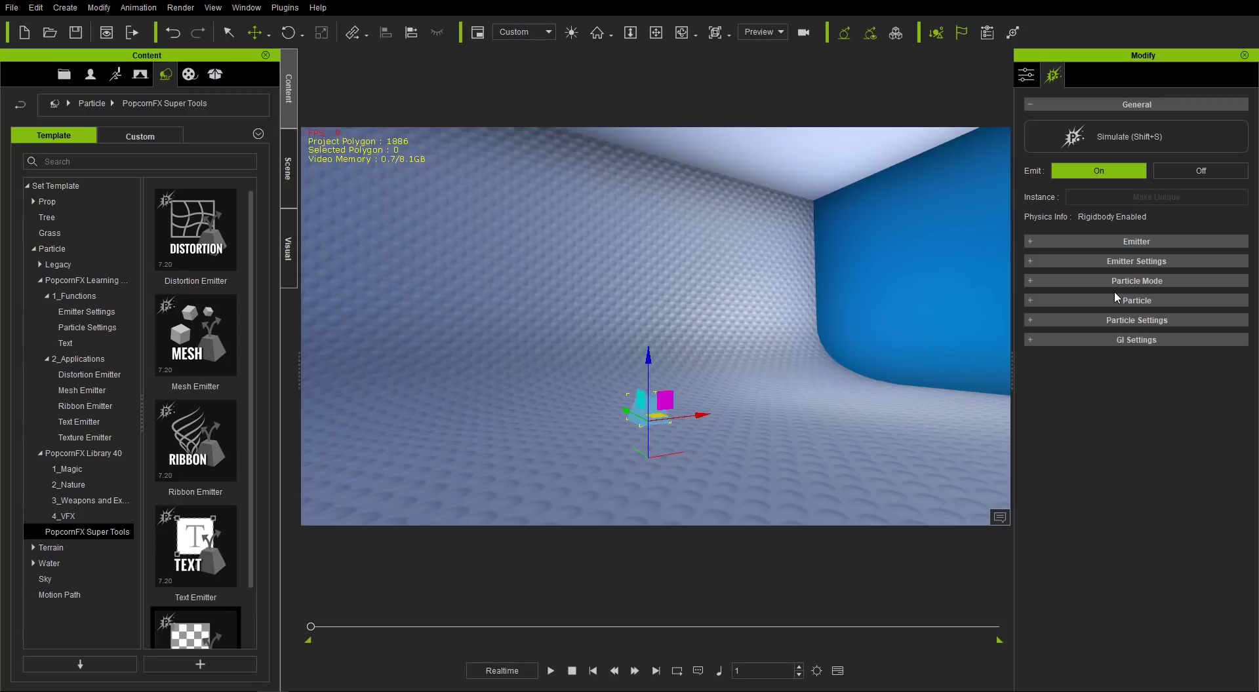
{"action": "left_click", "coordinate": [1104, 299]}
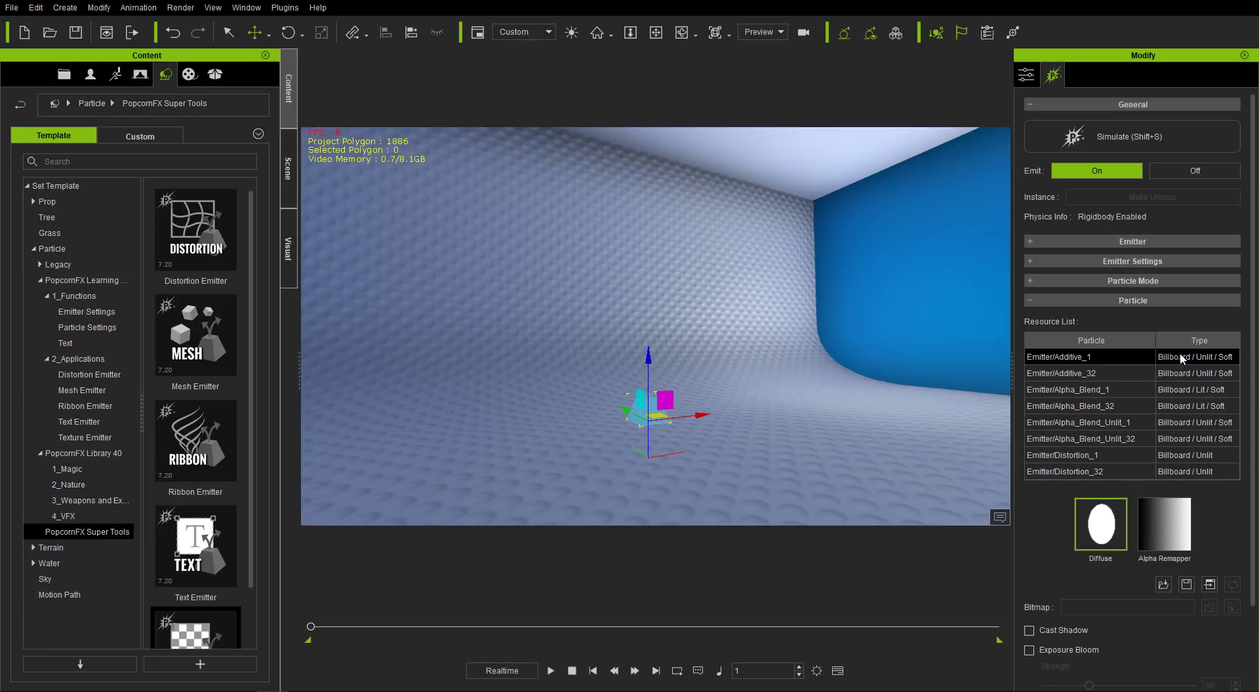
{"action": "scroll", "coordinate": [1042, 530], "scroll_direction": "down", "scroll_amount": 1}
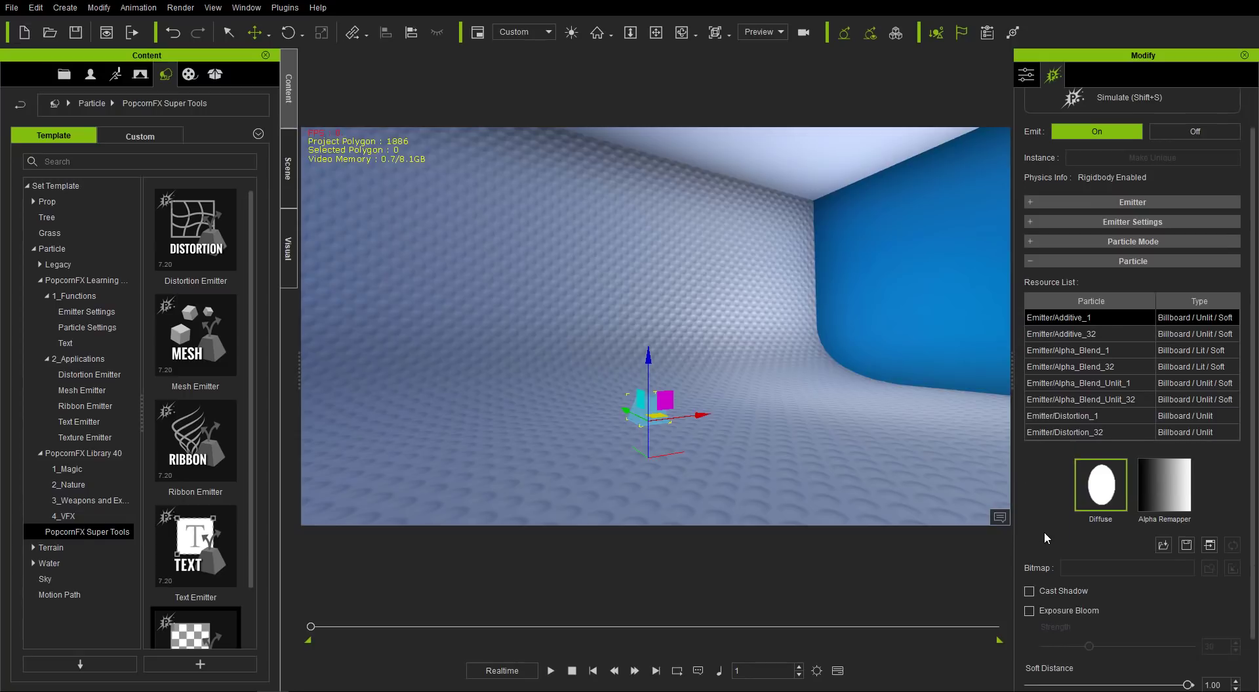
{"action": "left_click", "coordinate": [1077, 334]}
{"action": "left_click", "coordinate": [1078, 319]}
{"action": "left_click", "coordinate": [1080, 334]}
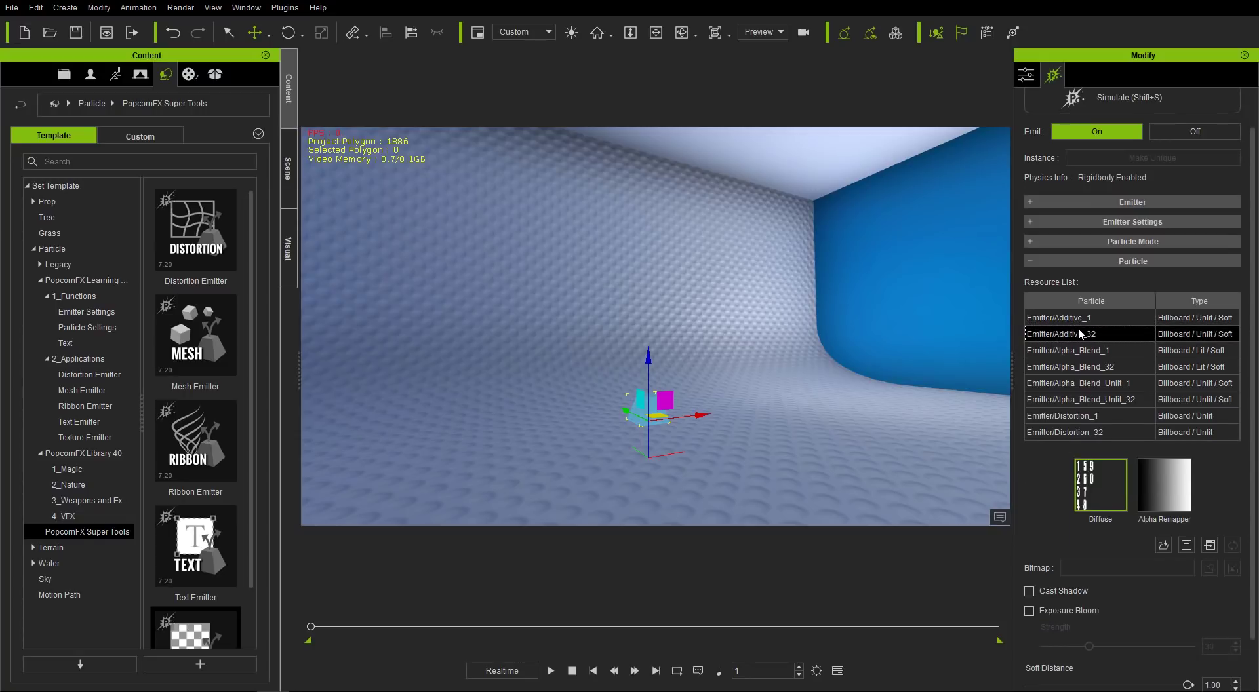
Expand the Particle Mode settings and simulate the Texture Emitter to preview its particles up close
{"action": "left_click", "coordinate": [1082, 242]}
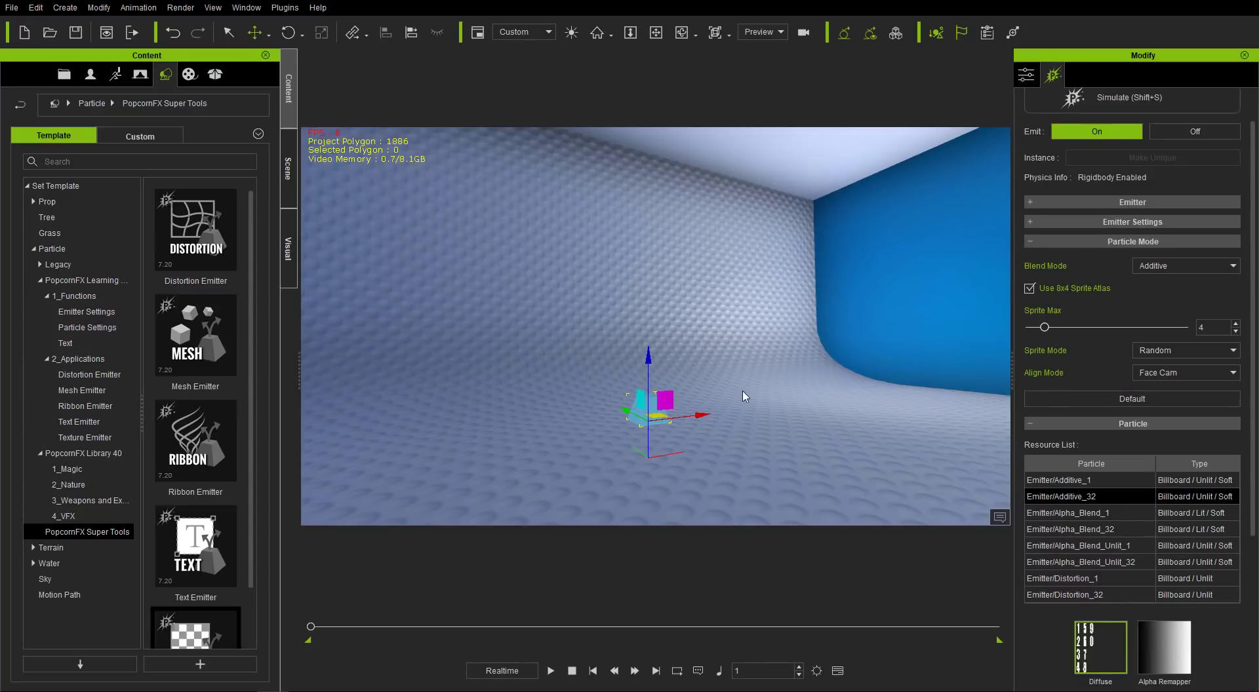
{"action": "scroll", "coordinate": [1252, 198], "scroll_direction": "up", "scroll_amount": 2}
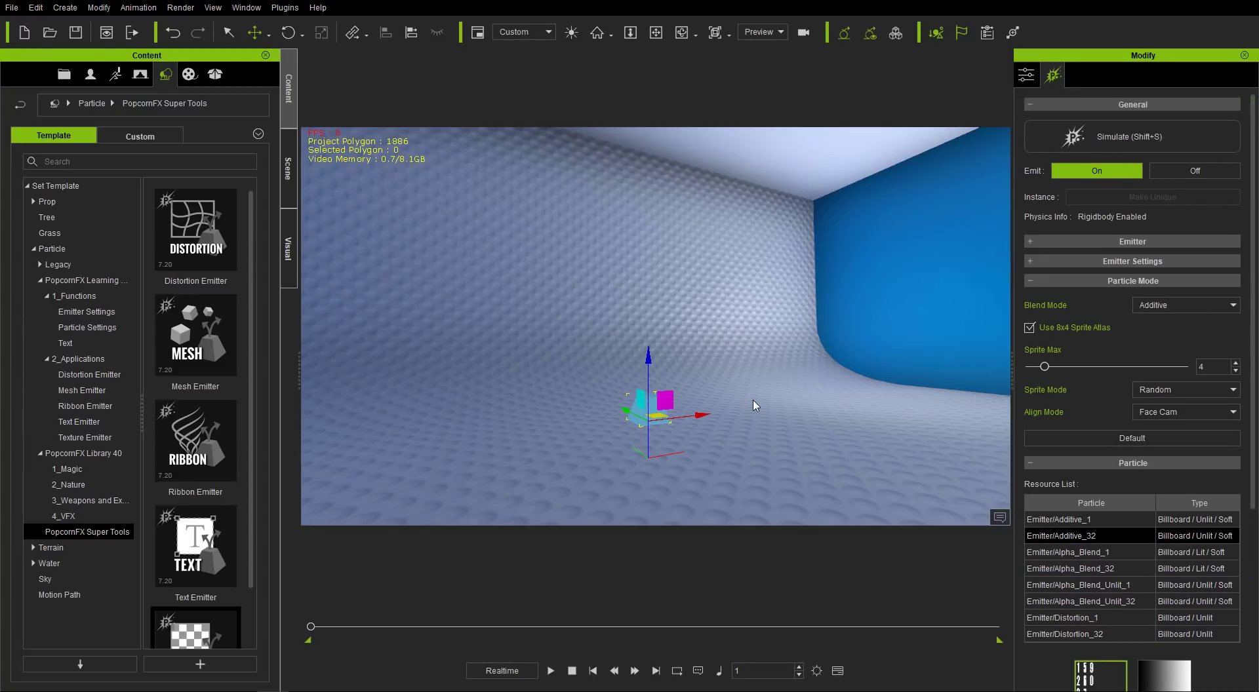
{"action": "key", "text": "shift+s"}
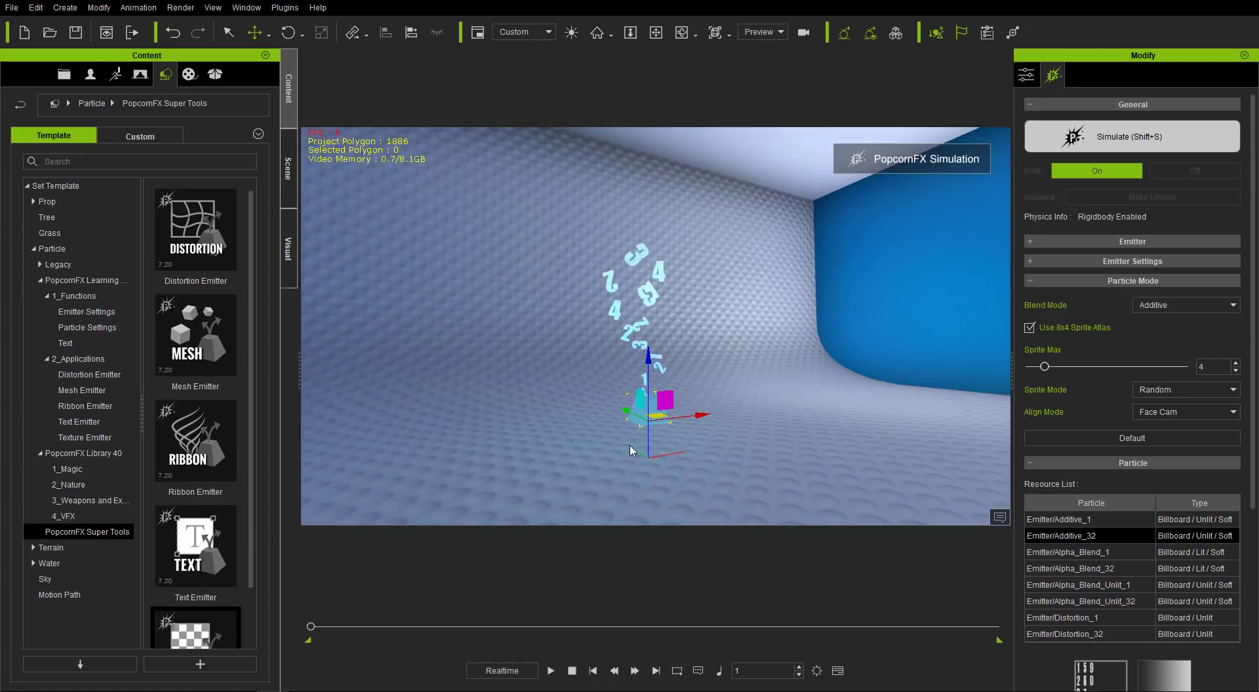
{"action": "right_click_drag", "start_coordinate": [630, 444], "coordinate": [773, 435]}
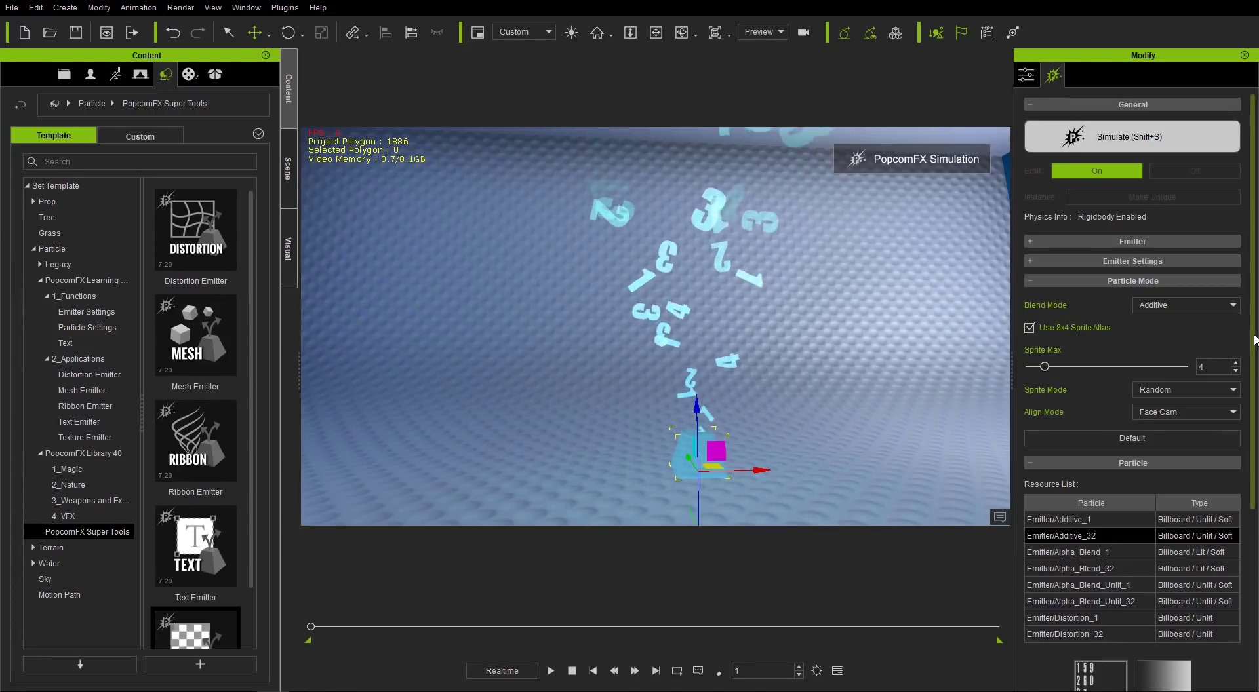
Try a Sprite Max of 11 during the simulation and set it back to 4
{"action": "scroll", "coordinate": [1104, 430], "scroll_direction": "down", "scroll_amount": 3}
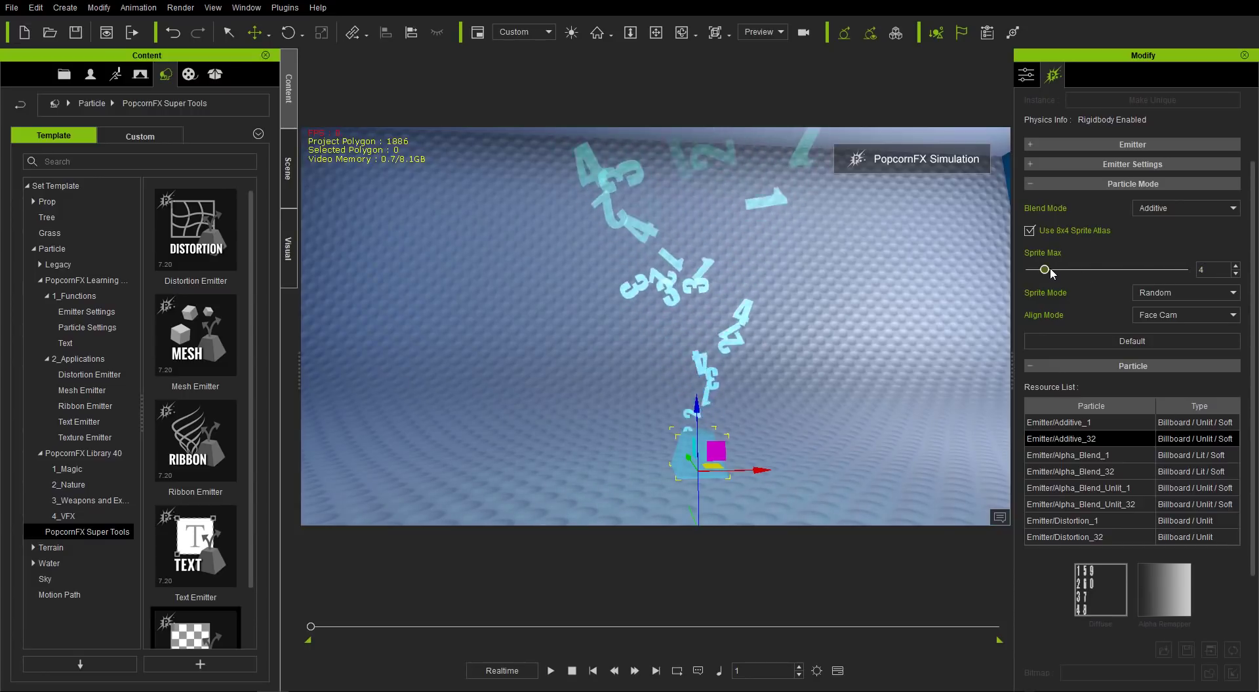
{"action": "left_click_drag", "start_coordinate": [1049, 269], "coordinate": [1082, 270]}
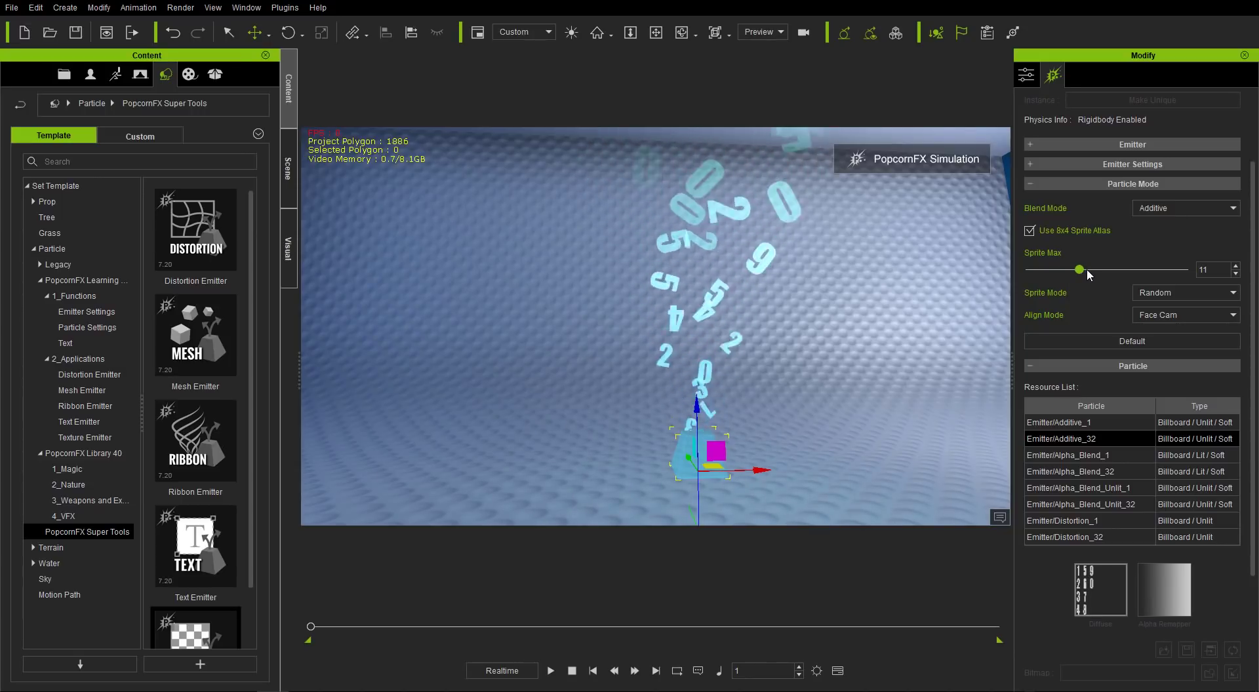
{"action": "left_click_drag", "start_coordinate": [1087, 268], "coordinate": [1045, 270]}
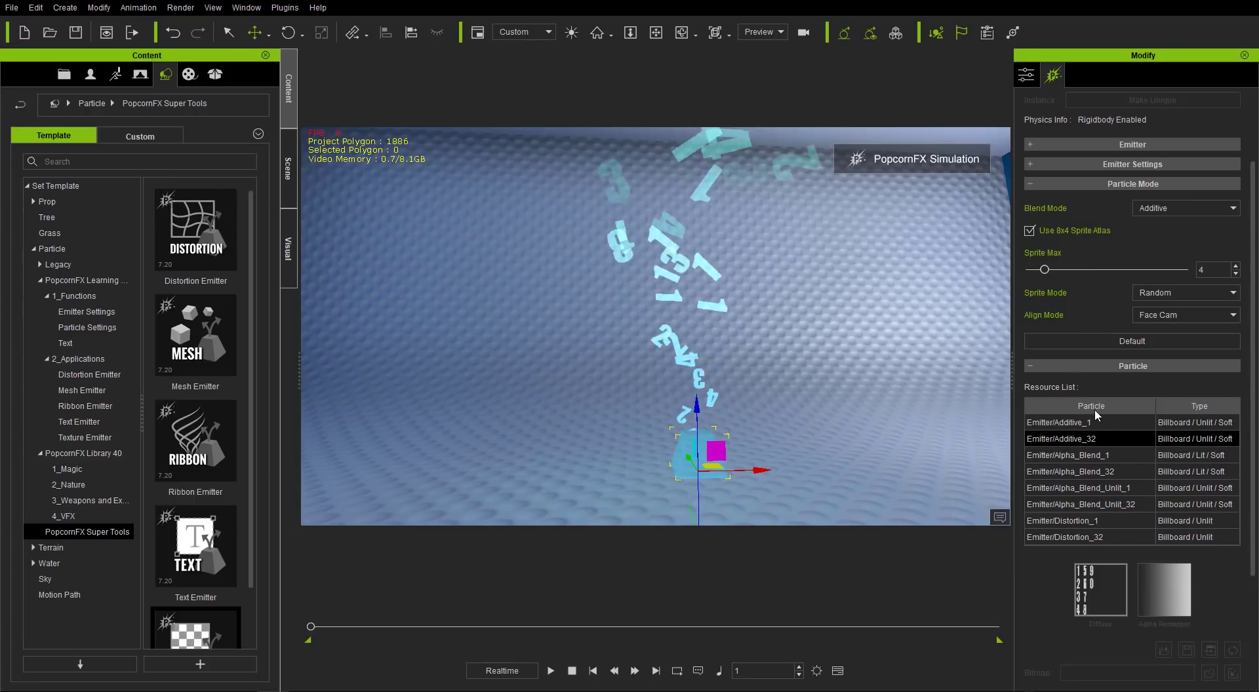
Turn off the 8x4 sprite atlas and review the textures of the Additive, Alpha Blend, Alpha Blend Unlit and Distortion resources
{"action": "left_click", "coordinate": [1029, 230]}
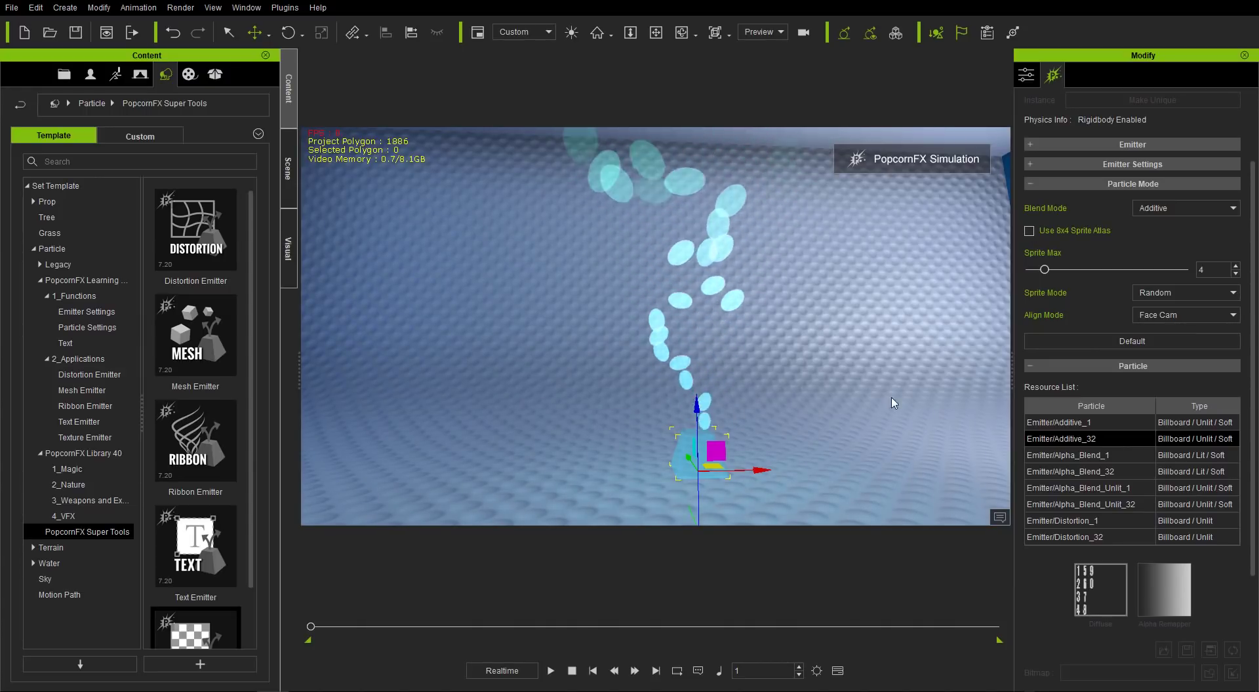
{"action": "left_click", "coordinate": [1077, 424]}
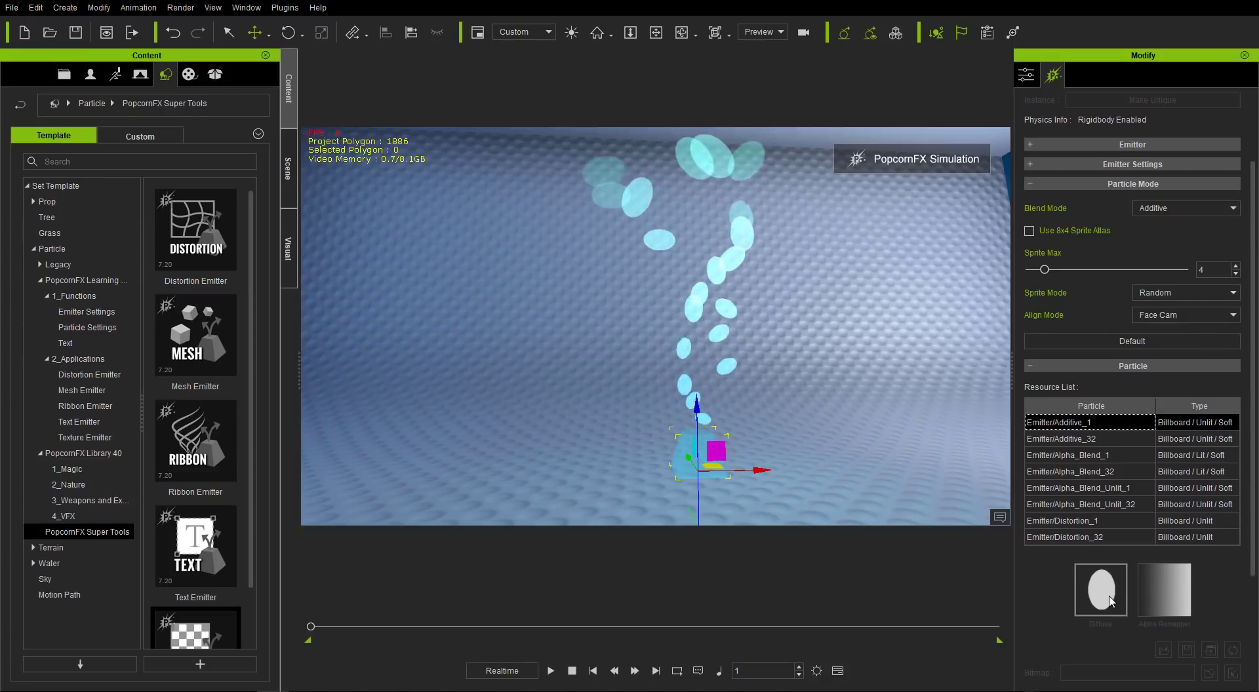
{"action": "left_click", "coordinate": [1090, 455]}
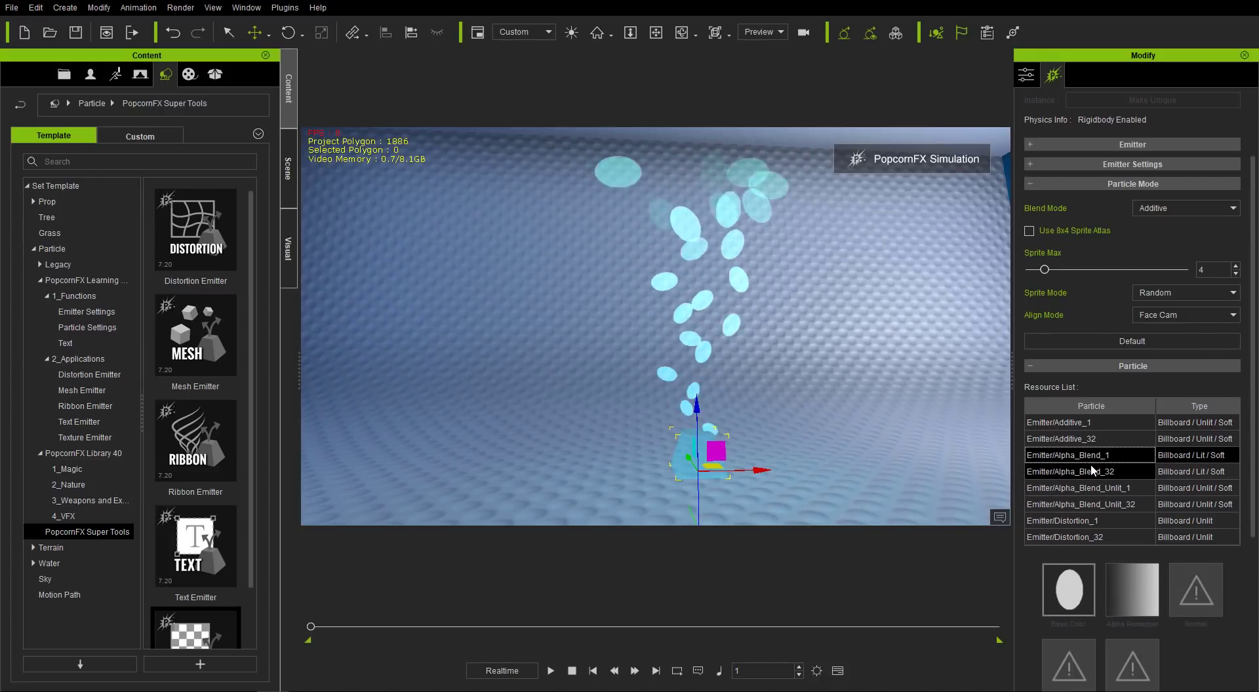
{"action": "left_click", "coordinate": [1091, 488]}
{"action": "left_click", "coordinate": [1091, 504]}
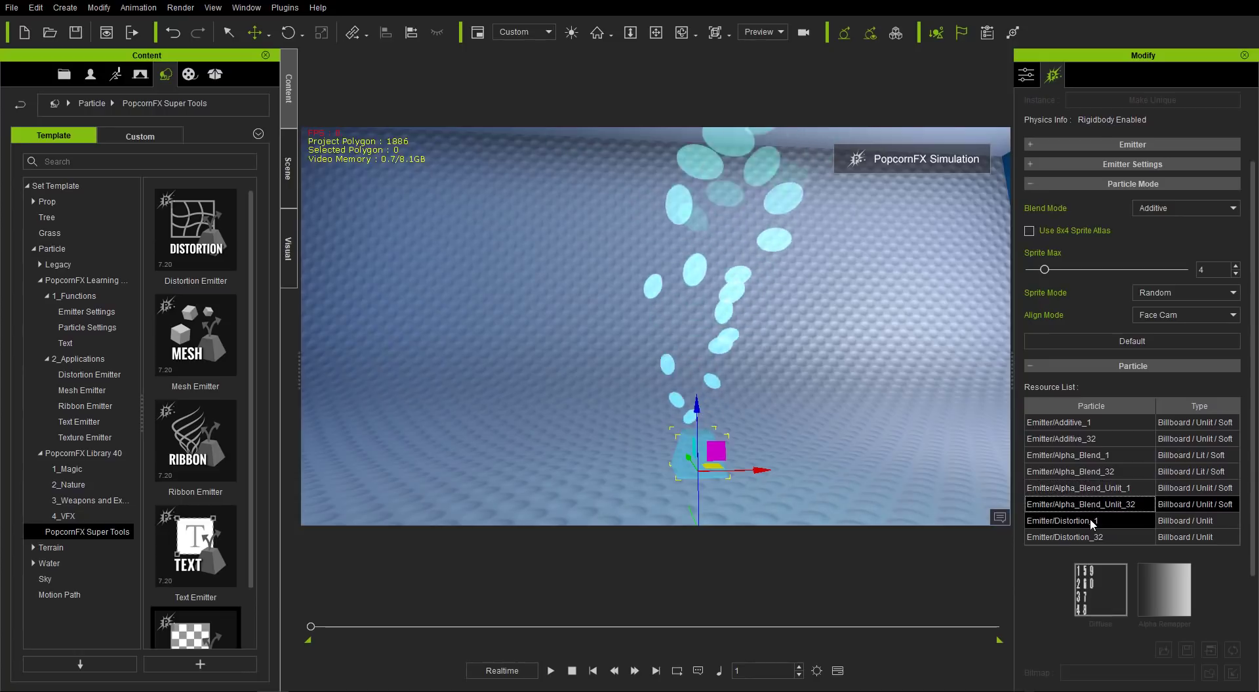
{"action": "left_click", "coordinate": [1090, 521]}
{"action": "left_click", "coordinate": [1091, 537]}
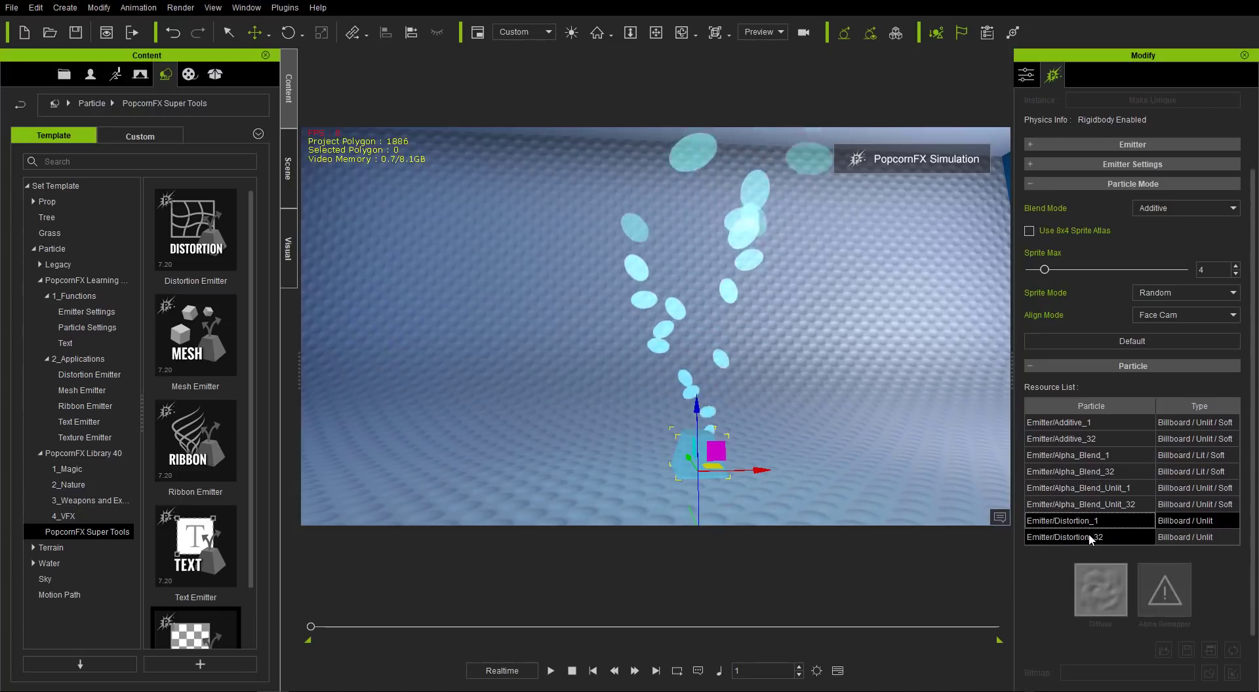
{"action": "left_click", "coordinate": [1086, 441]}
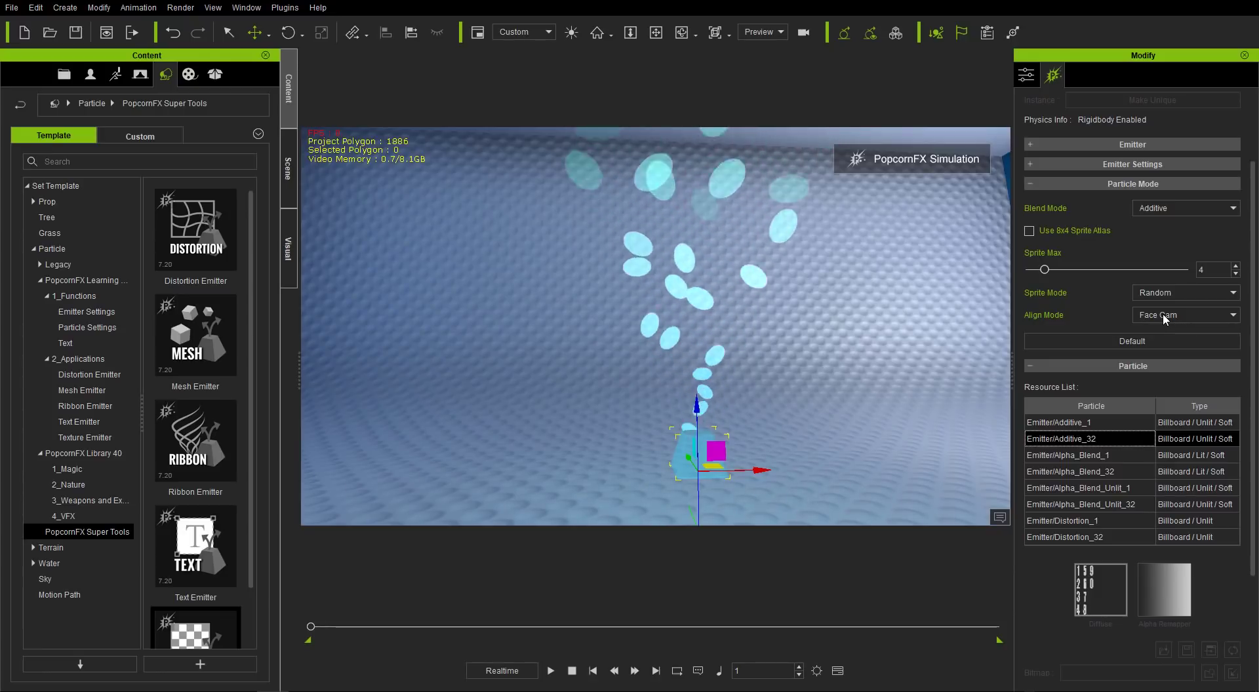
Try the Alpha Blend and Alpha Blend Unlit blend modes on the particles and return to Additive
{"action": "left_click", "coordinate": [1158, 209]}
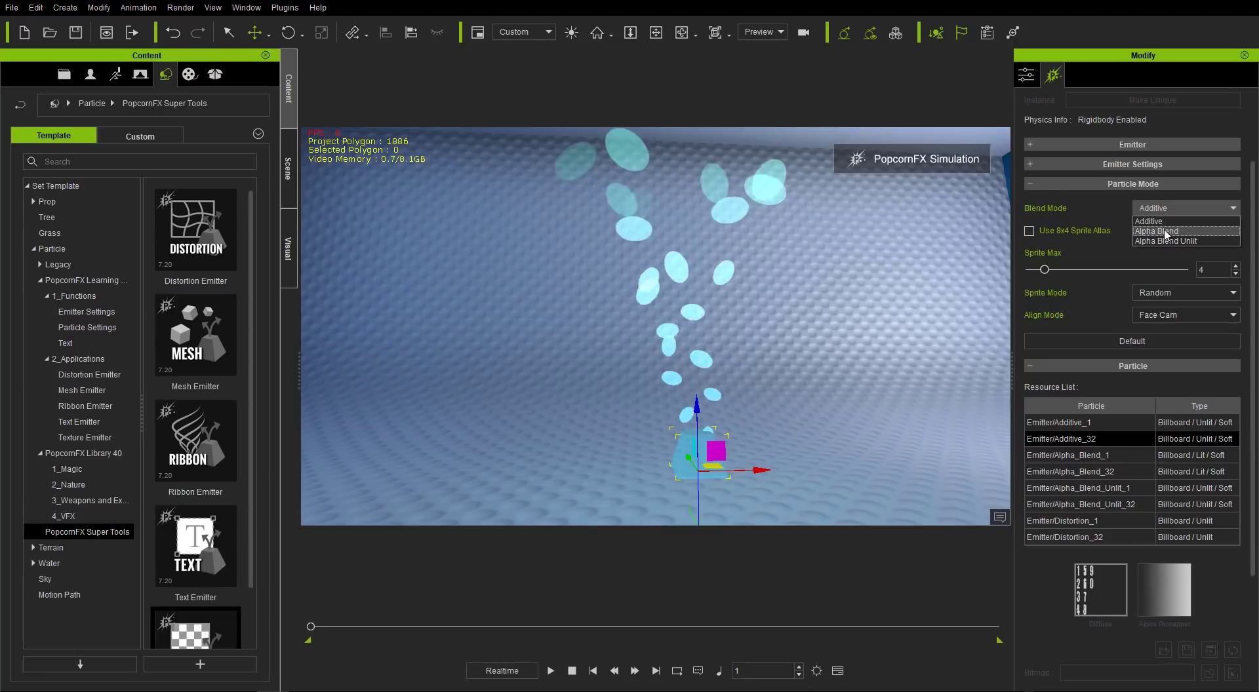
{"action": "left_click", "coordinate": [1157, 231]}
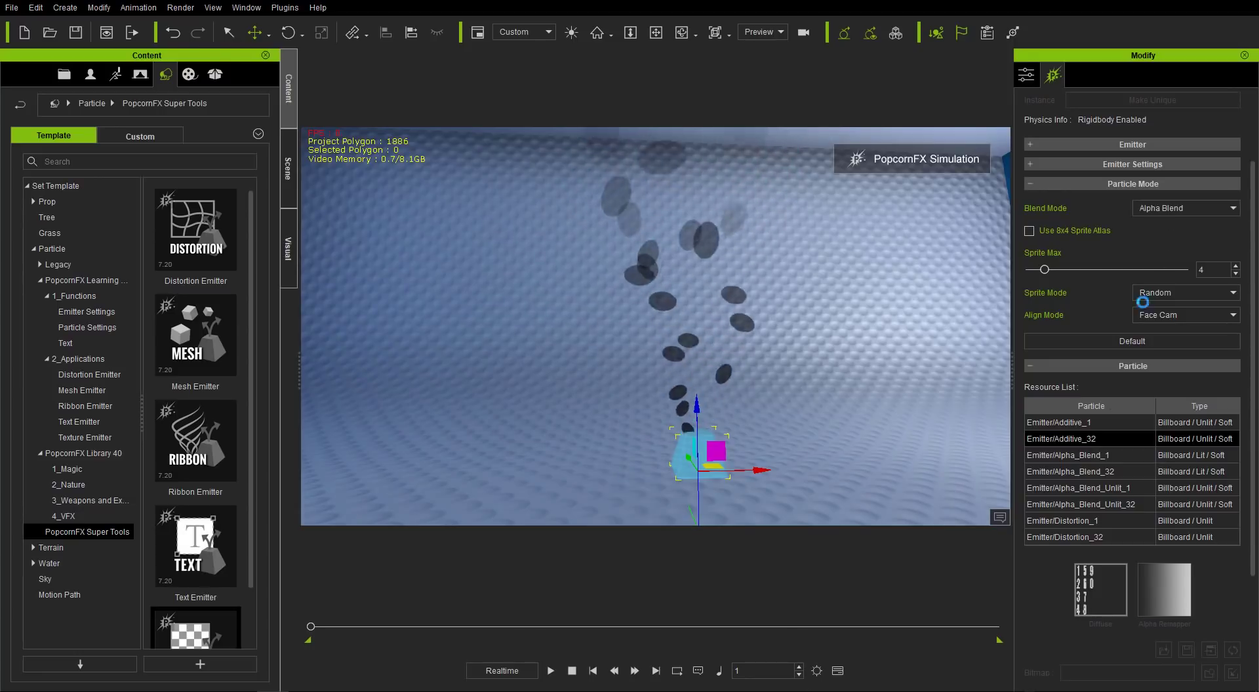
{"action": "left_click", "coordinate": [1094, 455]}
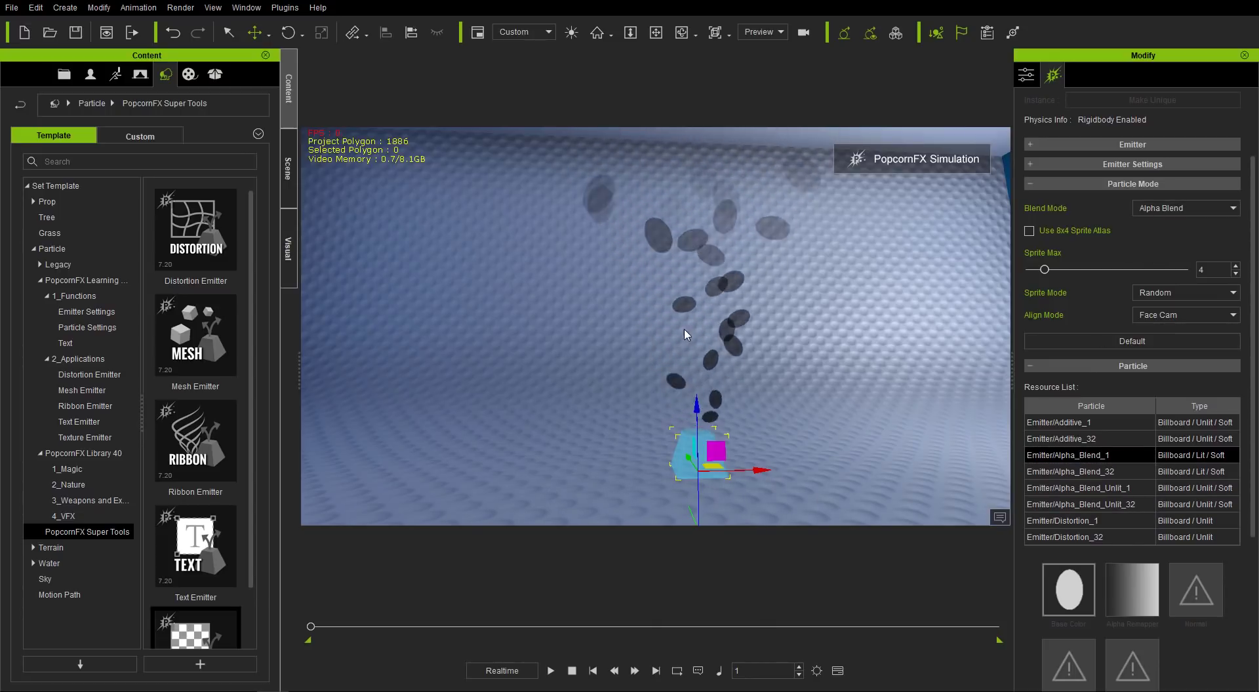
{"action": "left_click", "coordinate": [1188, 207]}
{"action": "left_click", "coordinate": [1168, 251]}
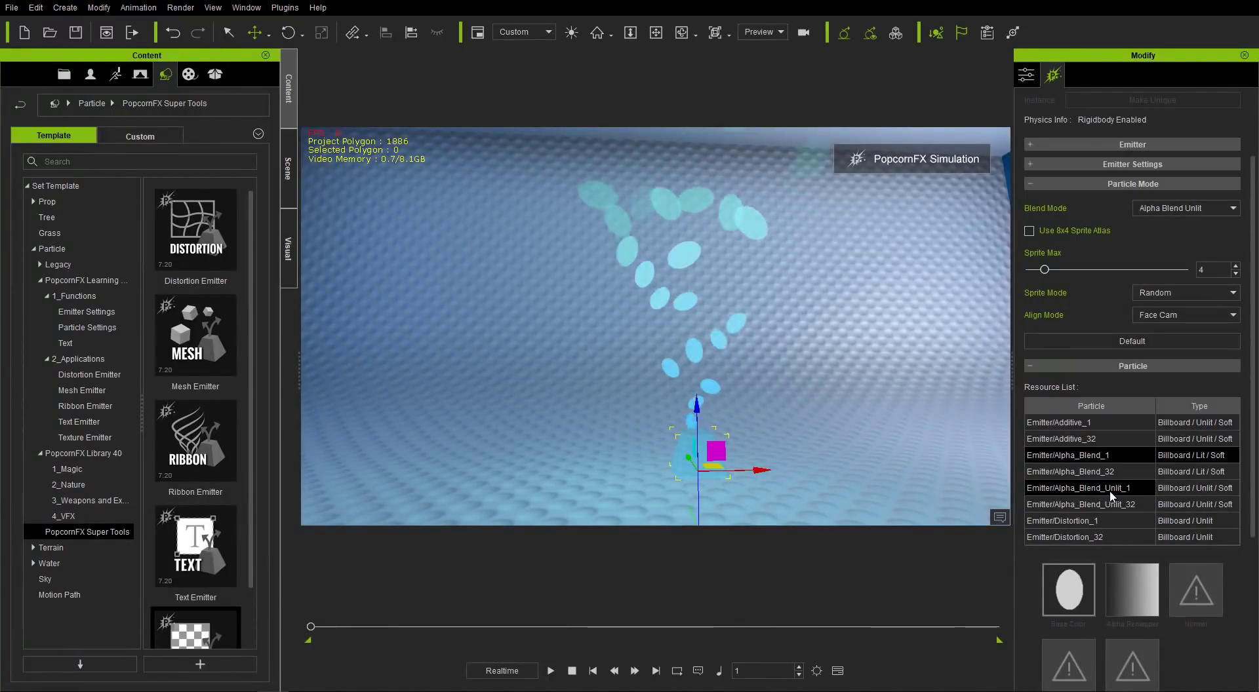
{"action": "left_click", "coordinate": [1162, 209]}
{"action": "left_click", "coordinate": [1154, 219]}
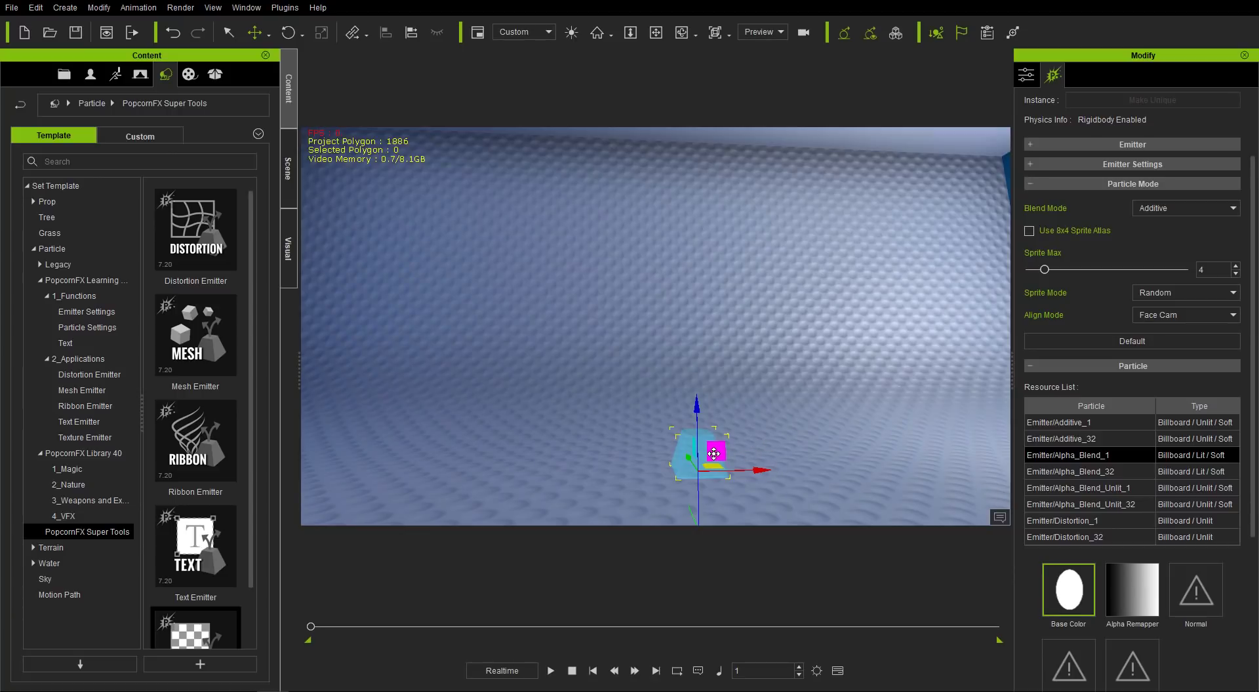
Select the Emitter/Additive_1 resource and locate the Blue Circle image in the Texture Emitter tutorial folder in File Explorer
{"action": "left_click", "coordinate": [1086, 424]}
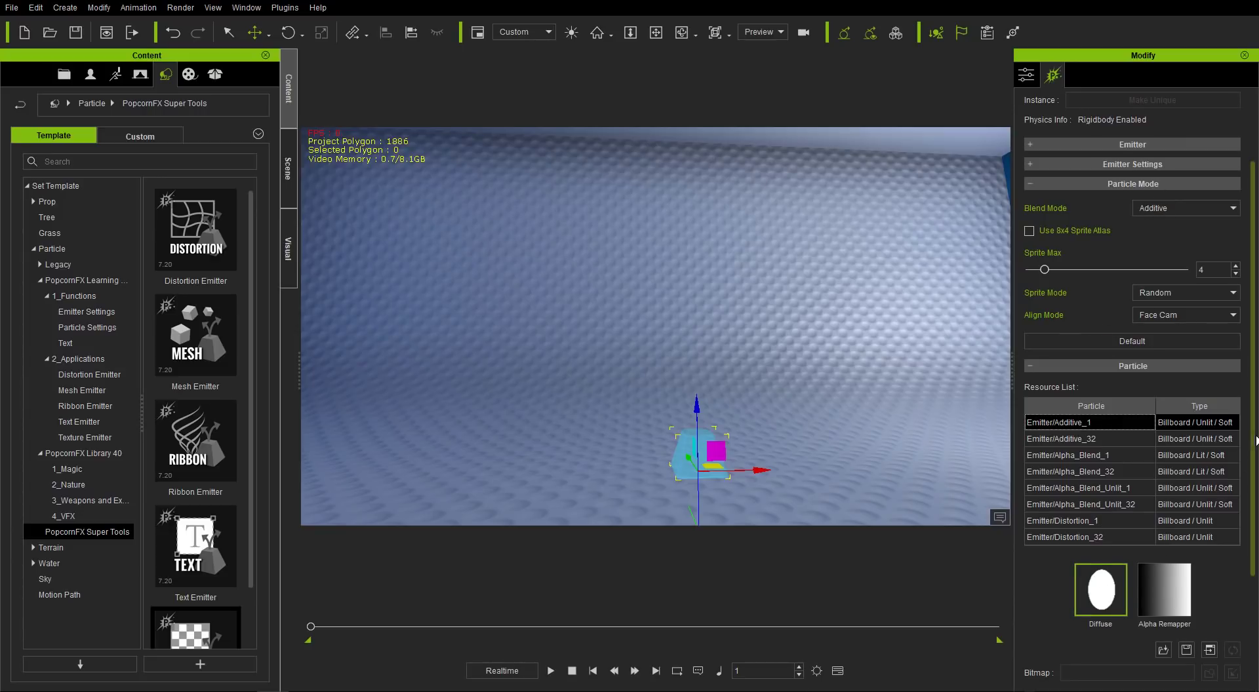
{"action": "scroll", "coordinate": [1180, 505], "scroll_direction": "down", "scroll_amount": 2}
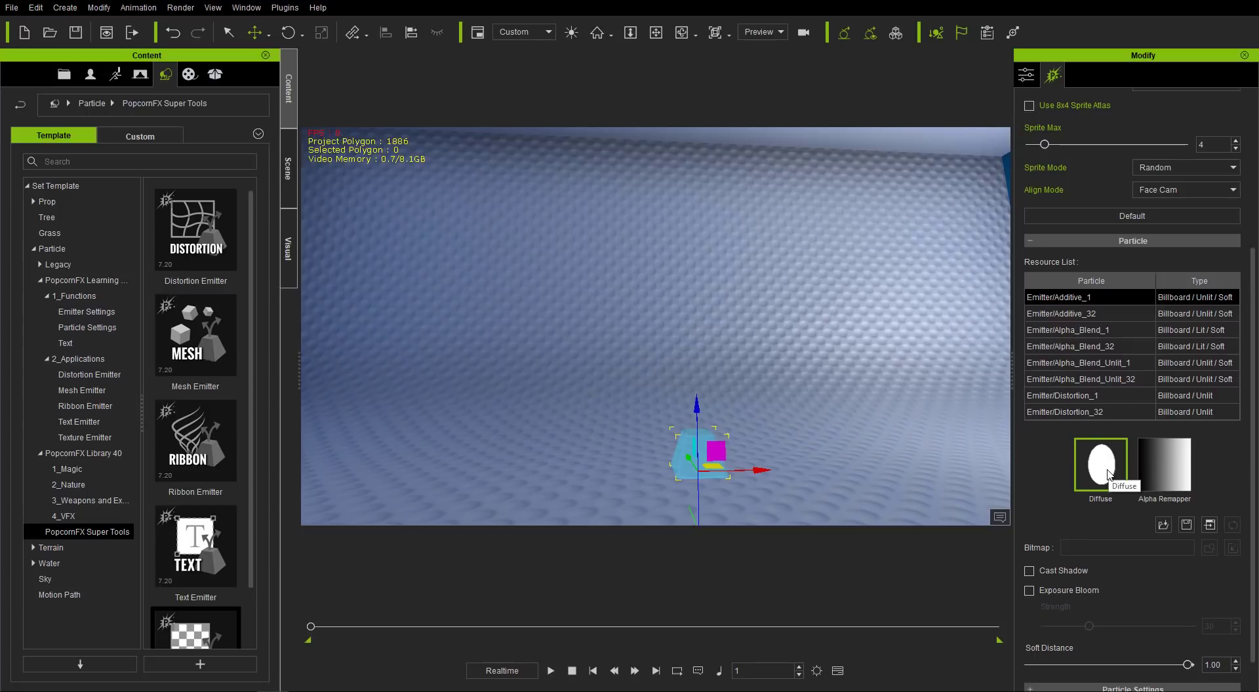
{"action": "key", "text": "alt+Tab"}
{"action": "key", "text": "alt+Tab"}
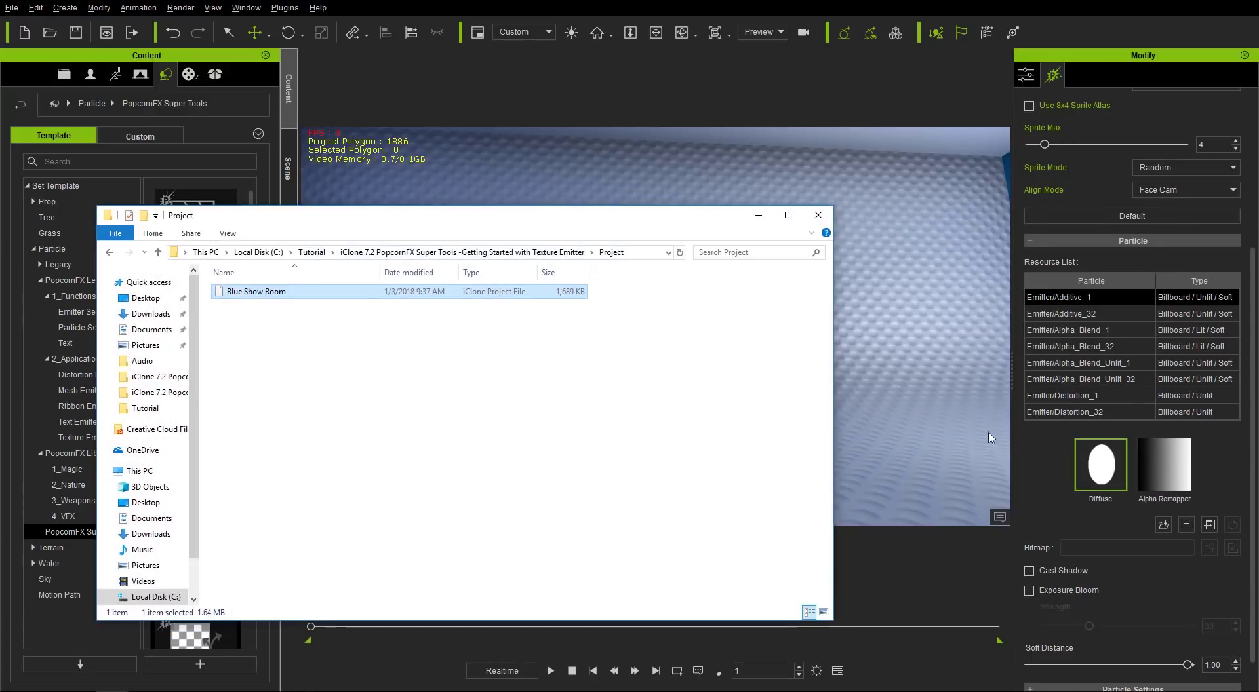
{"action": "left_click", "coordinate": [407, 252]}
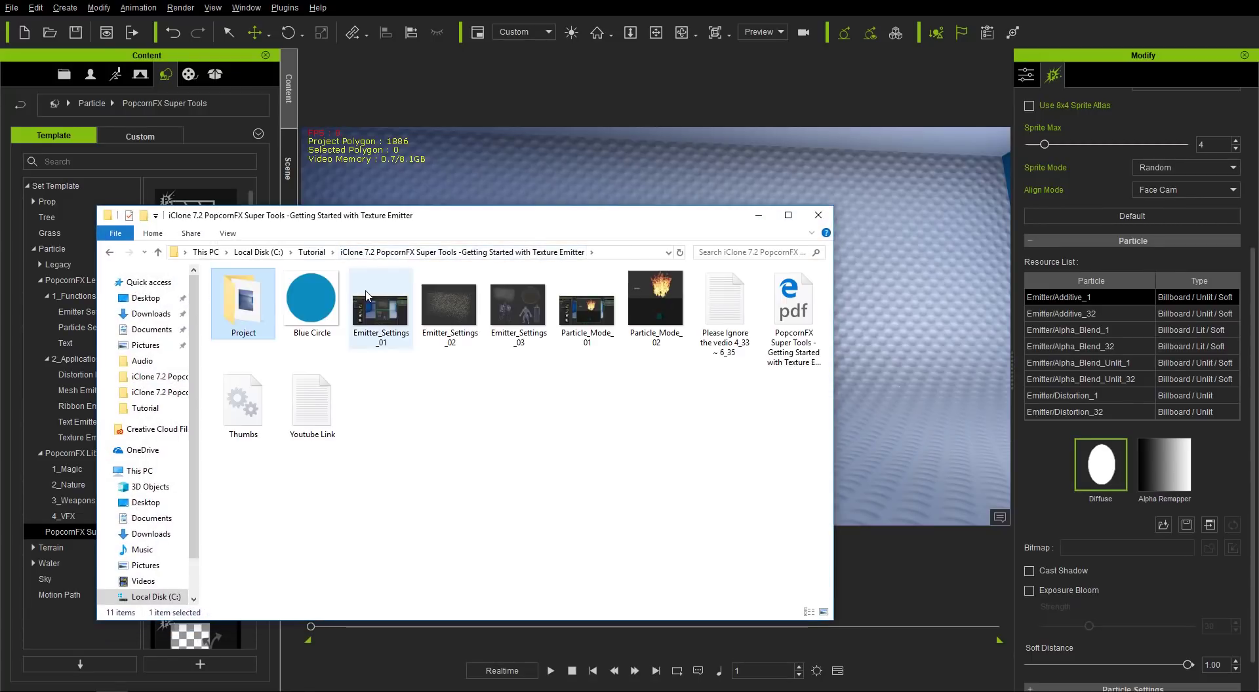
{"action": "left_click", "coordinate": [319, 314]}
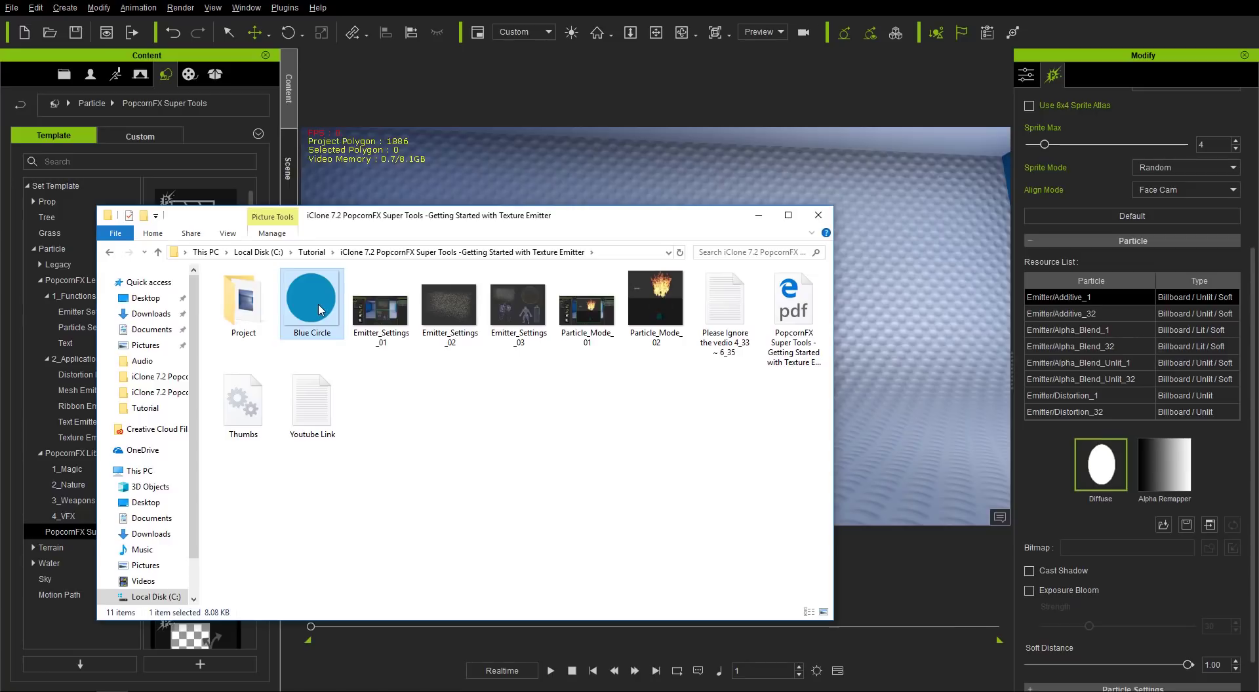
Open the Blue Circle image in Adobe Photoshop CC 2018 and check its pixel dimensions
{"action": "right_click", "coordinate": [318, 310]}
{"action": "mouse_move", "coordinate": [396, 512]}
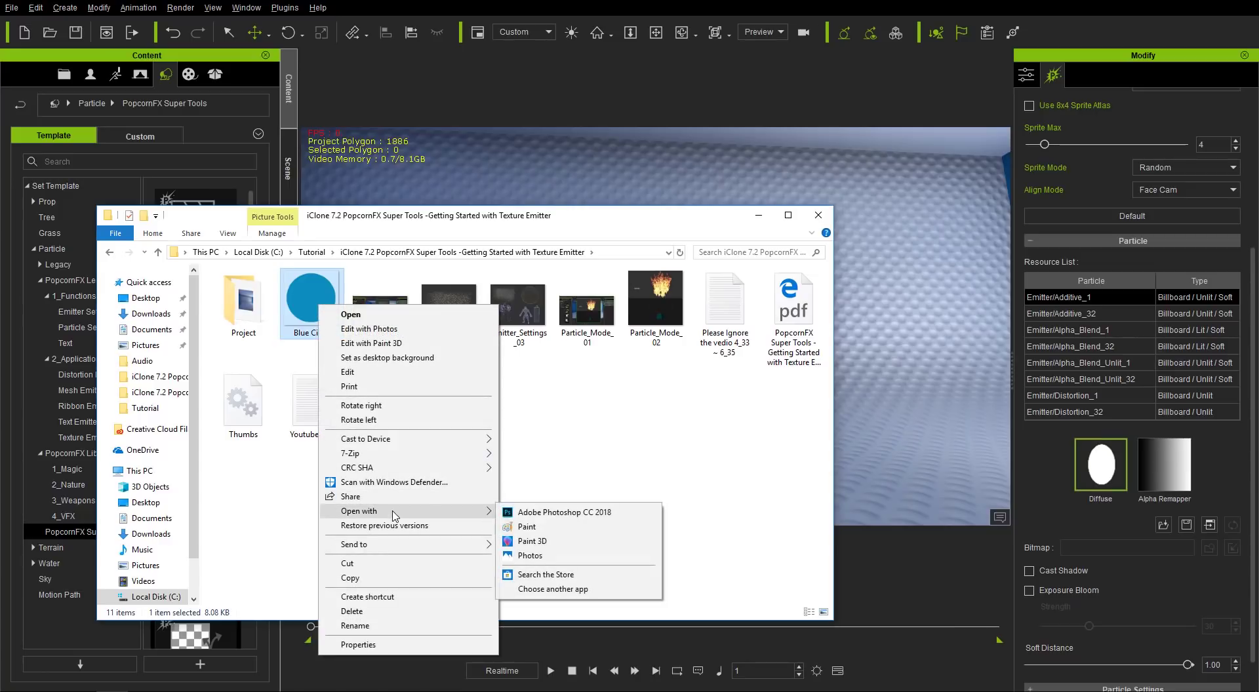
{"action": "left_click", "coordinate": [531, 512]}
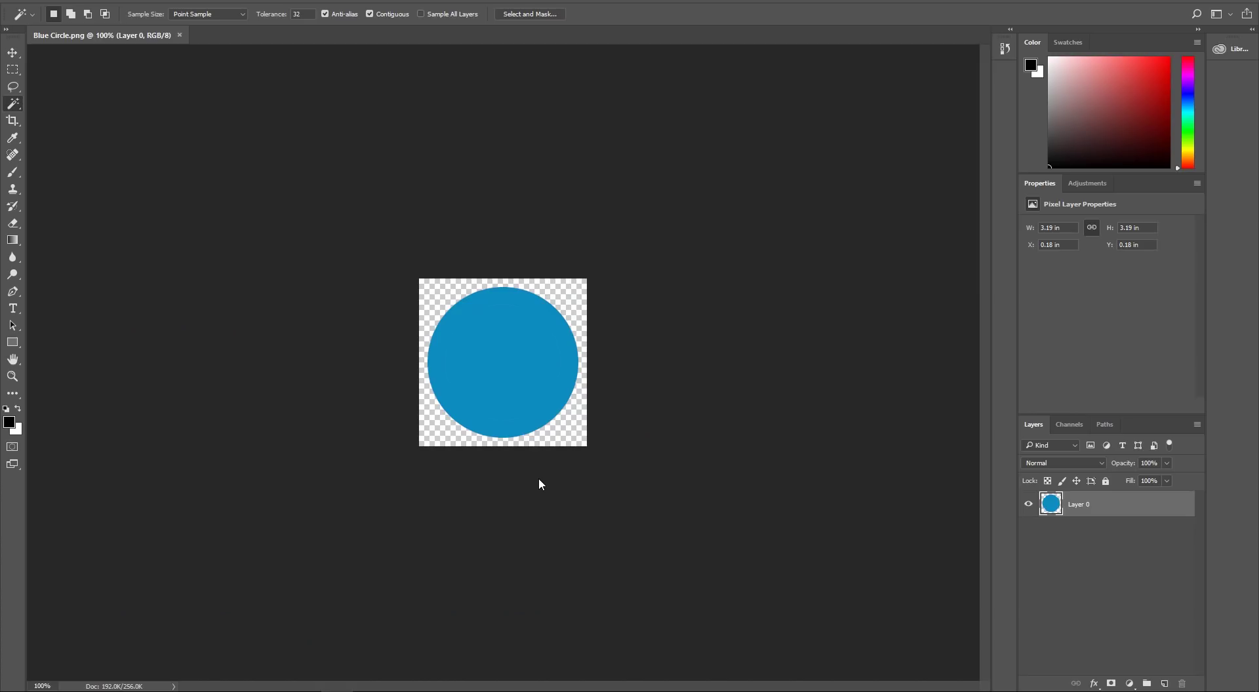
{"action": "key", "text": "h"}
{"action": "key", "text": "ctrl+alt+i"}
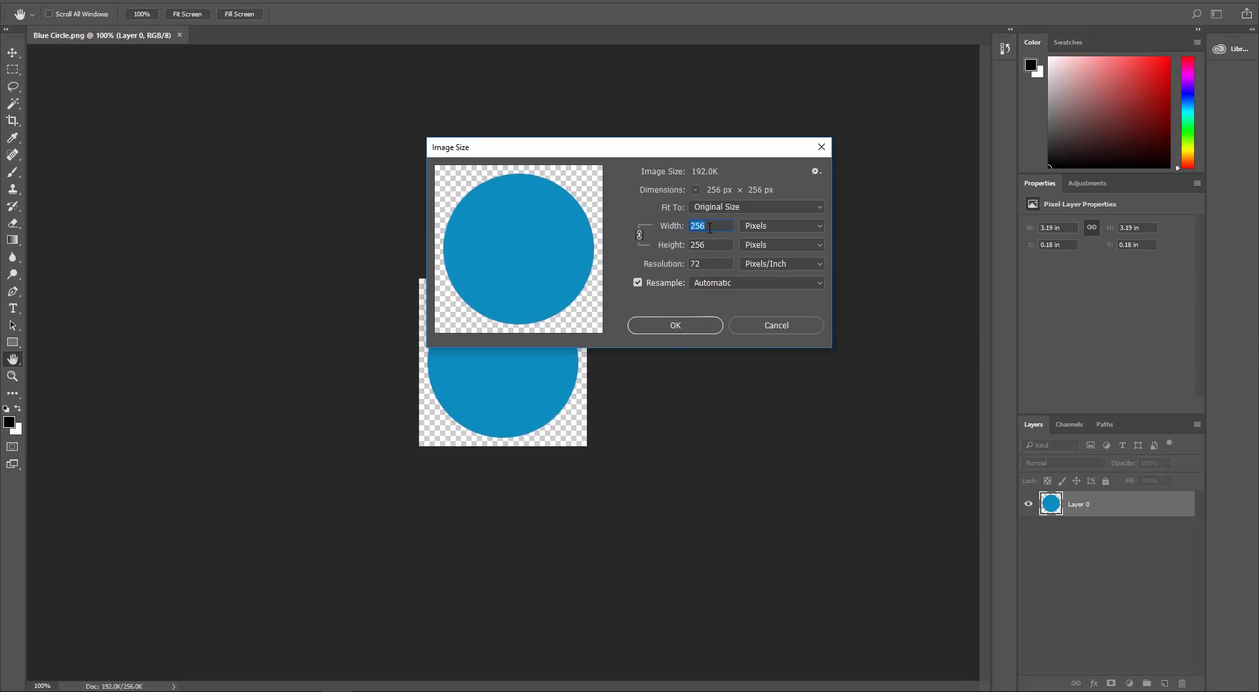
{"action": "left_click", "coordinate": [675, 325]}
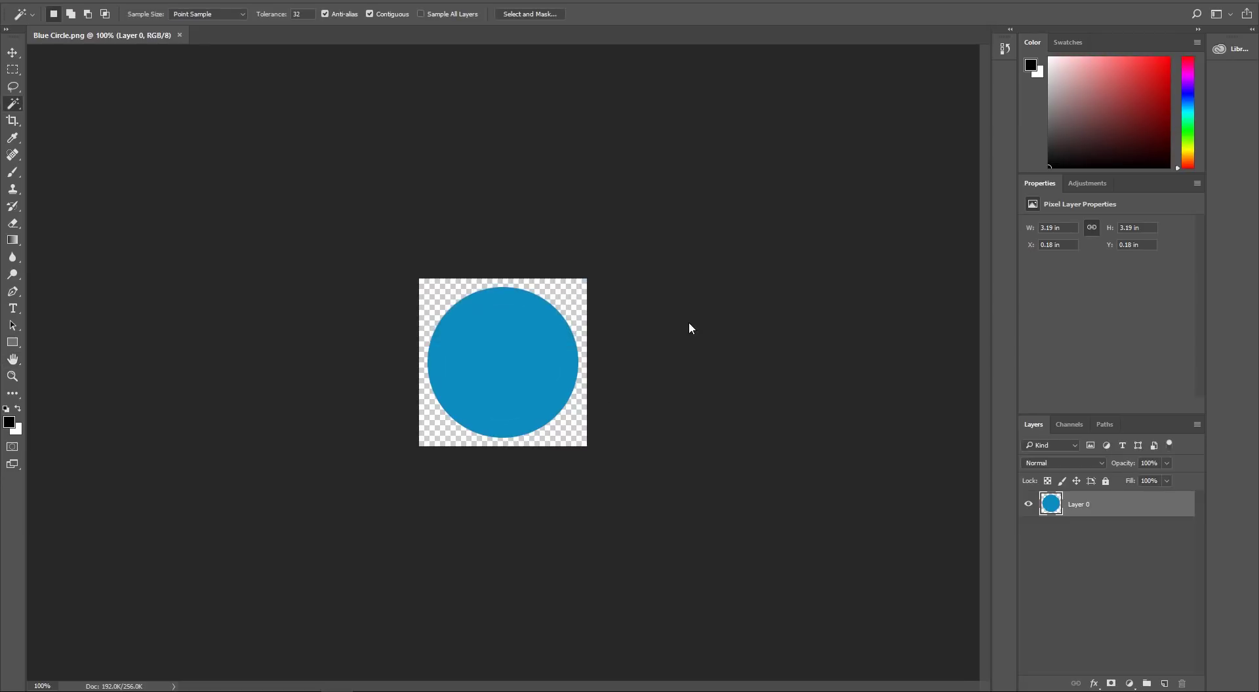
Return to iClone, load the Blue Circle image from File Explorer as the Diffuse texture of Emitter/Additive_1 and simulate the particles
{"action": "key", "text": "alt+Tab"}
{"action": "key", "text": "alt+Tab"}
{"action": "key", "text": "alt+Tab"}
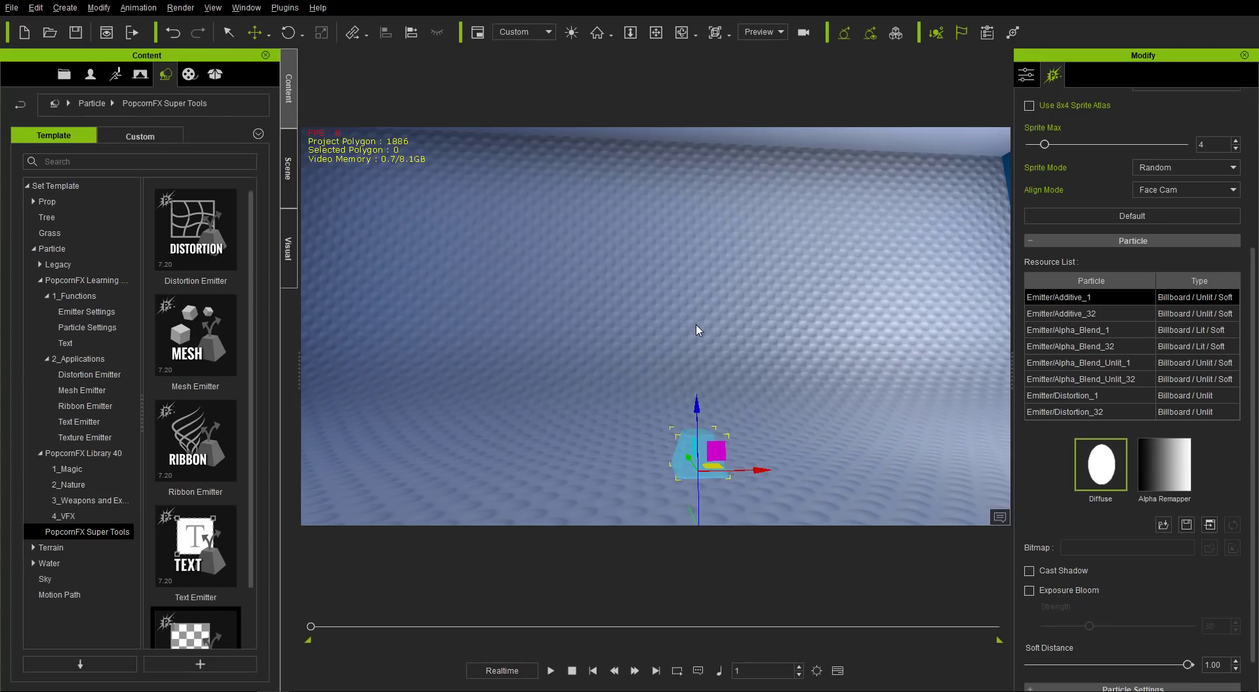
{"action": "key", "text": "alt+Tab"}
{"action": "key", "text": "alt+Tab"}
{"action": "key", "text": "alt+Tab"}
{"action": "key", "text": "alt+Tab"}
{"action": "key", "text": "alt+Tab"}
{"action": "key", "text": "alt+Tab"}
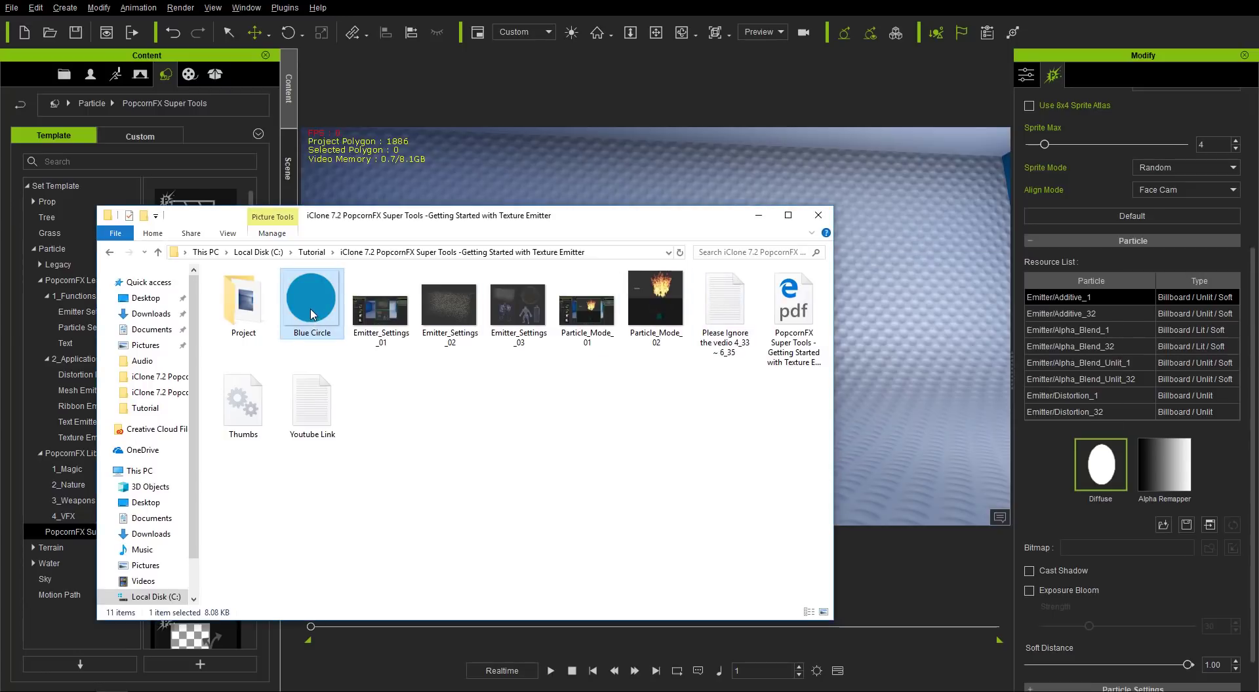
{"action": "left_click_drag", "start_coordinate": [309, 302], "coordinate": [1103, 459]}
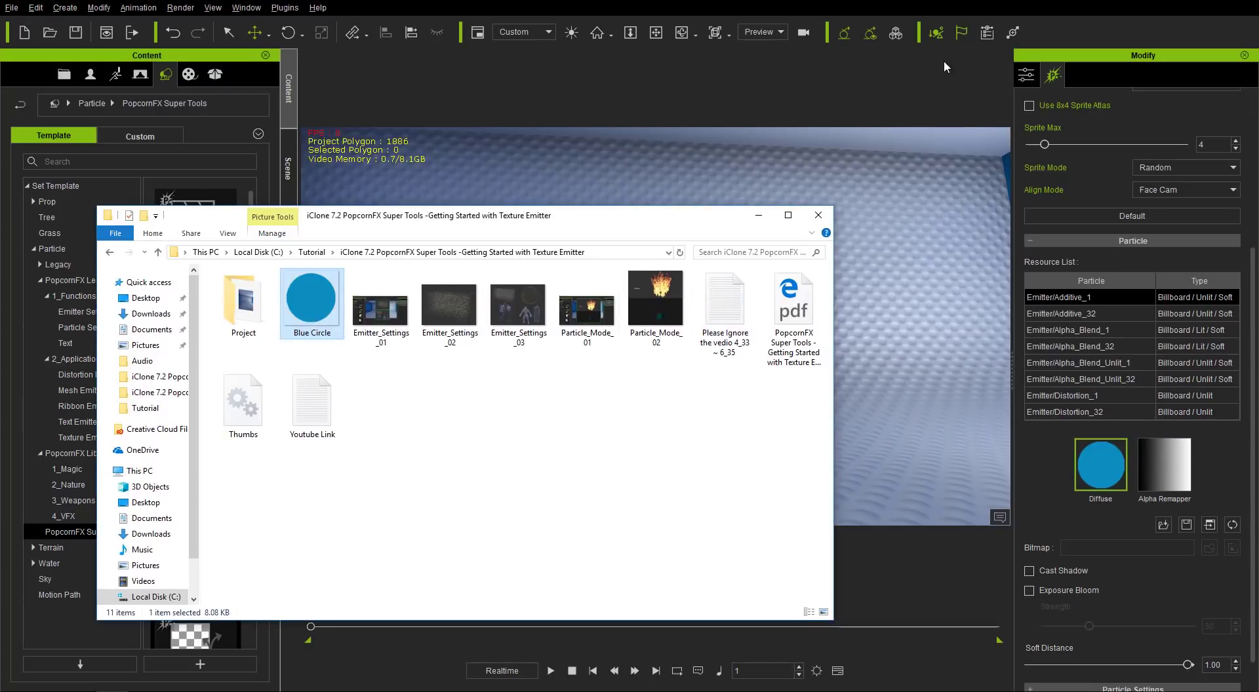
{"action": "left_click", "coordinate": [936, 5]}
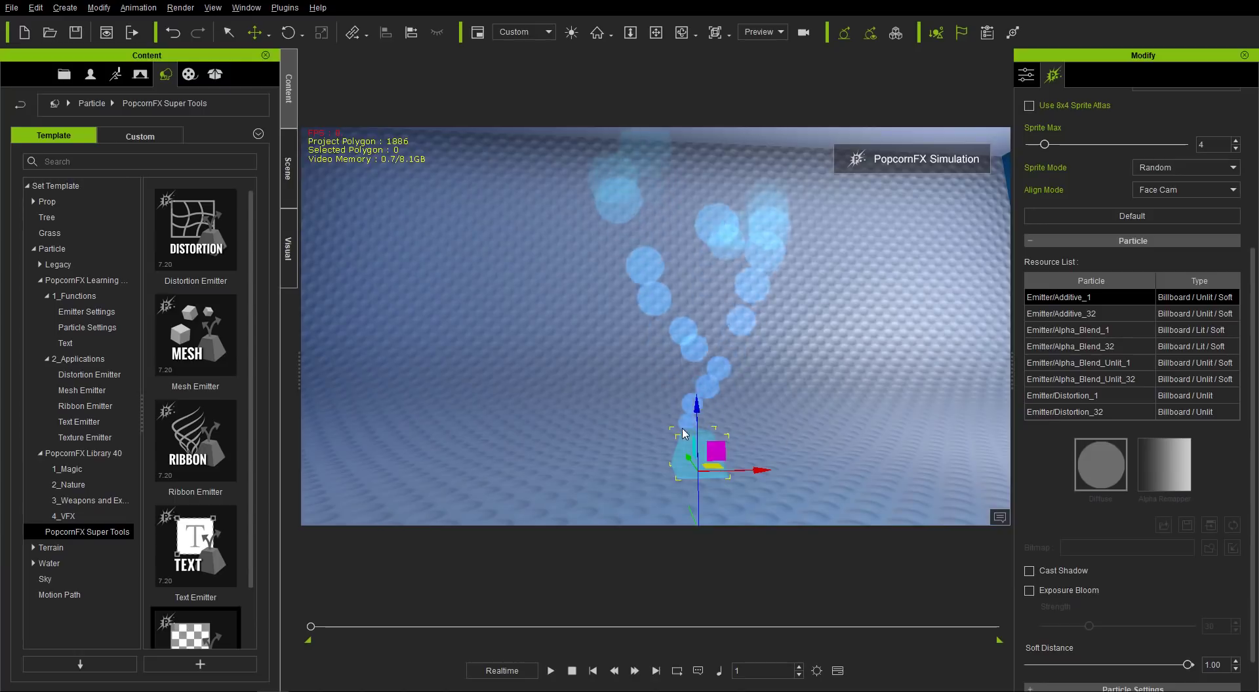
{"action": "right_click_drag", "start_coordinate": [683, 433], "coordinate": [734, 434]}
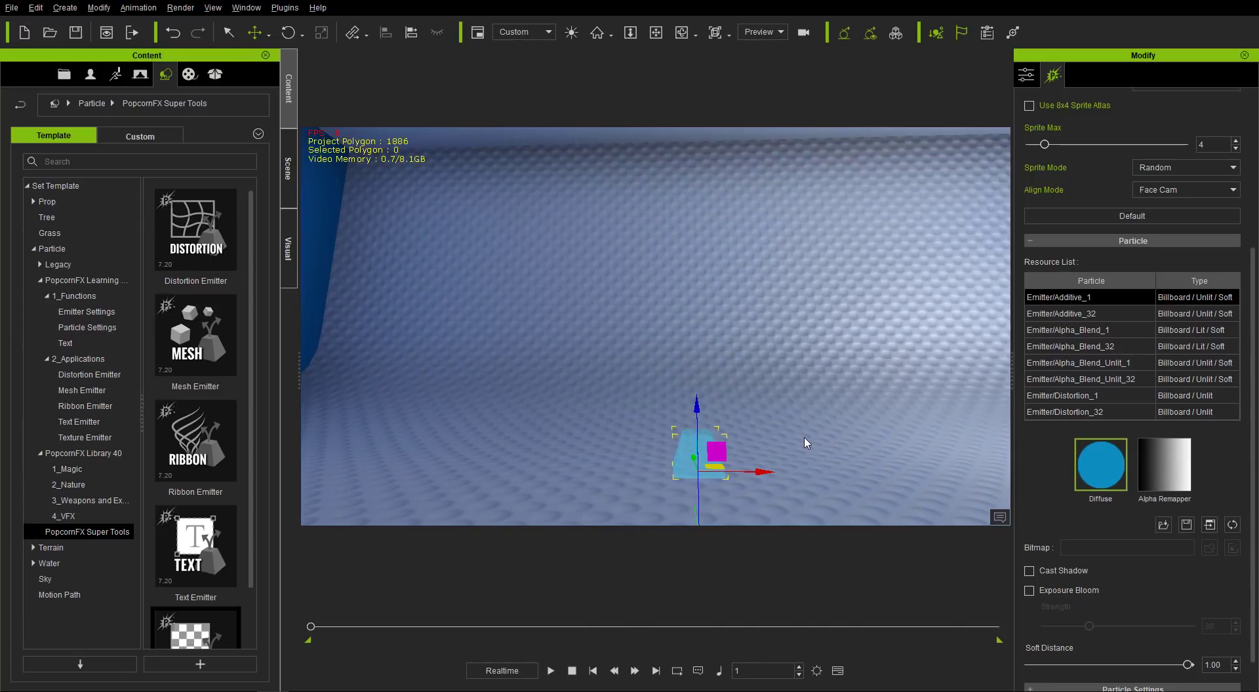
Switch to Photoshop and select the blue circle on Layer 0 with the Magic Wand tool
{"action": "key", "text": "alt+Tab"}
{"action": "key", "text": "alt+Tab"}
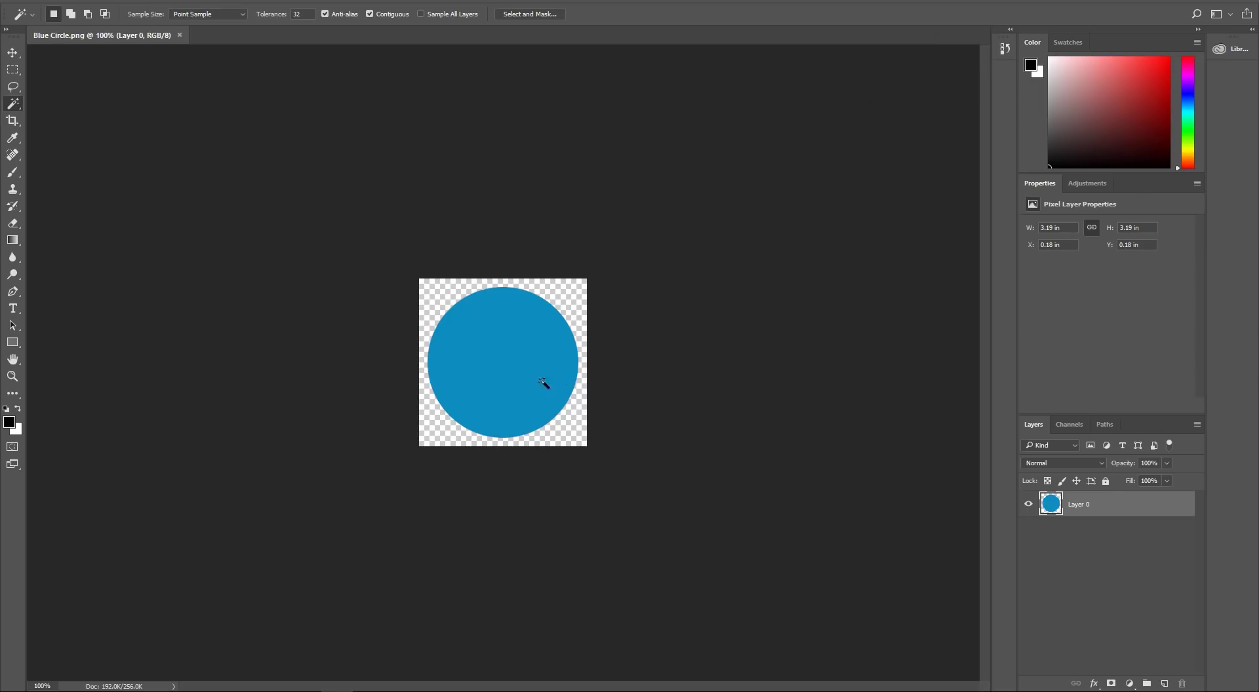
{"action": "right_click", "coordinate": [13, 105]}
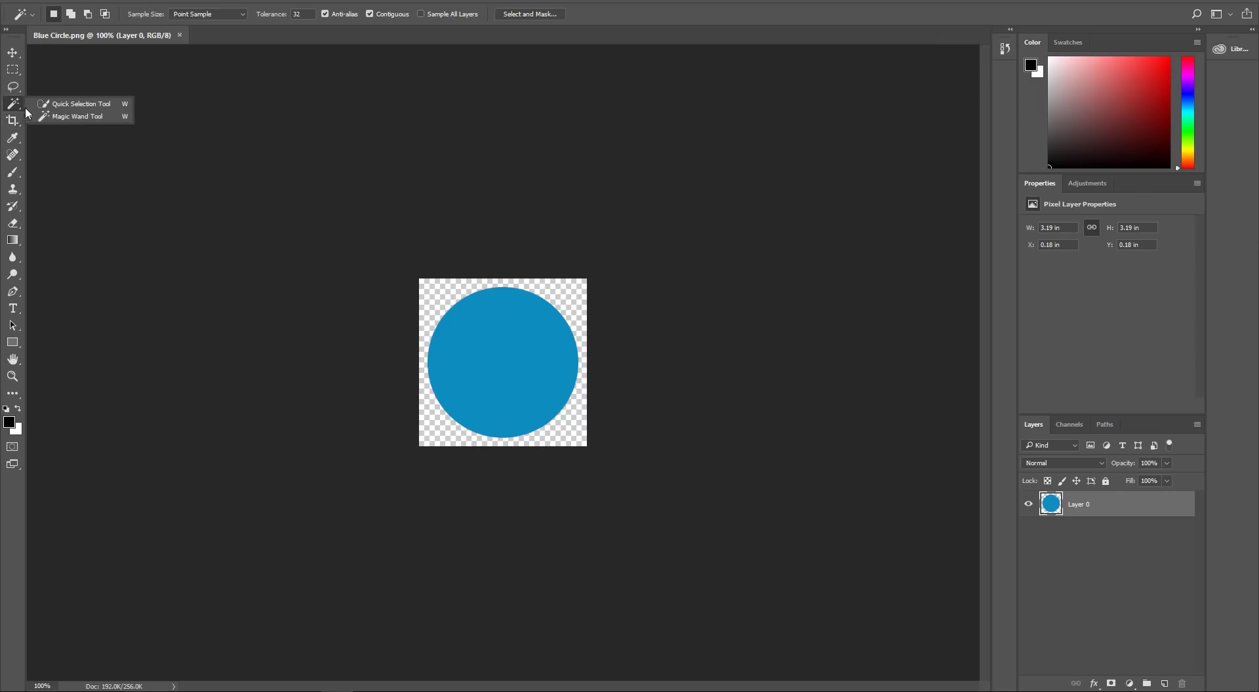
{"action": "left_click", "coordinate": [59, 116]}
{"action": "left_click", "coordinate": [532, 376]}
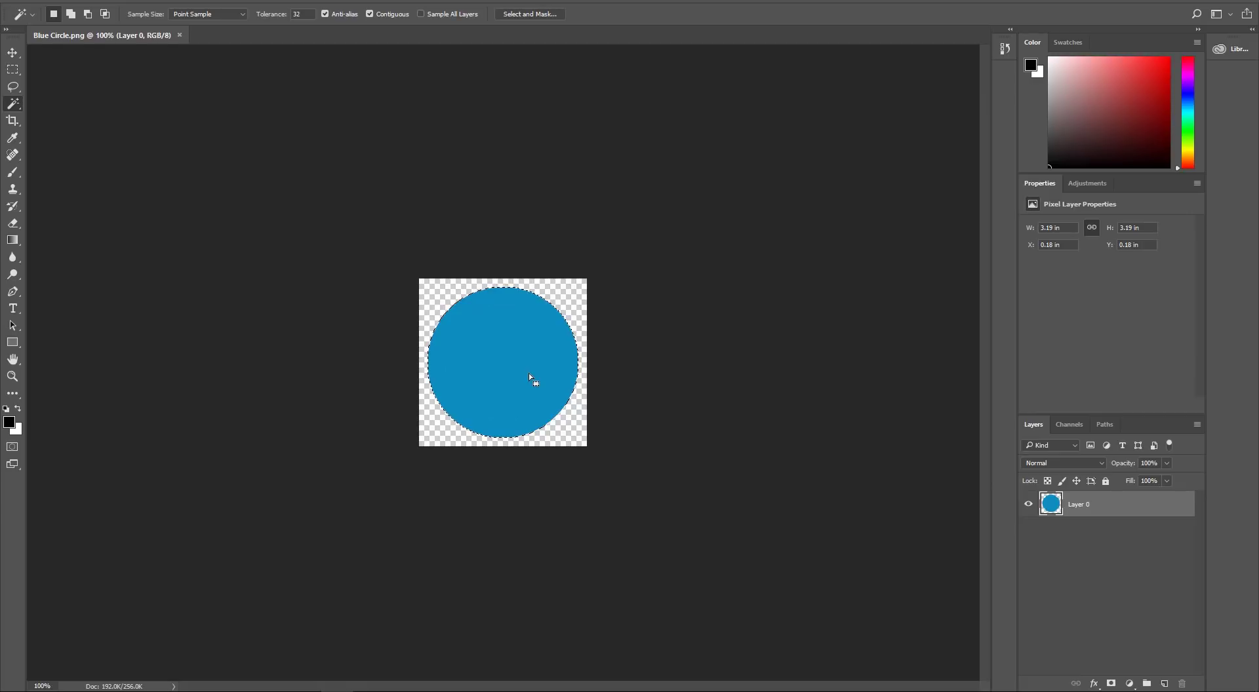
Scale the selected circle down to about 11.3% and move it to the centre of the canvas
{"action": "key", "text": "ctrl+t"}
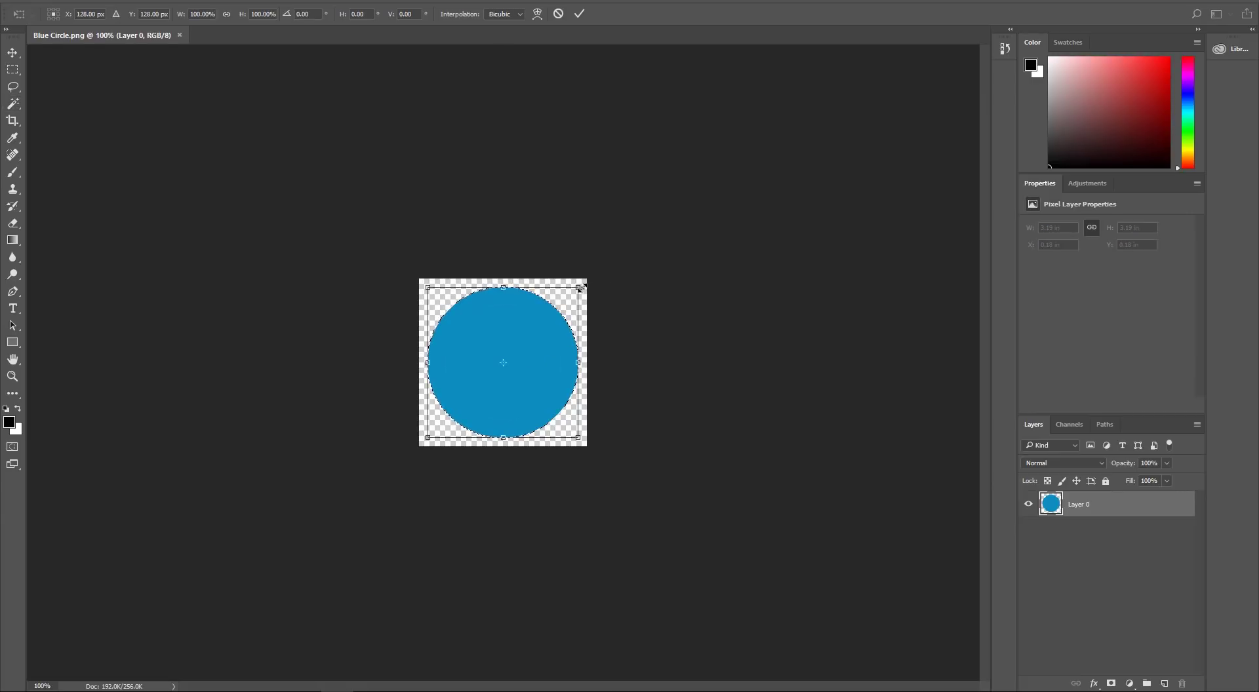
{"action": "left_click_drag", "start_coordinate": [580, 286], "coordinate": [446, 421]}
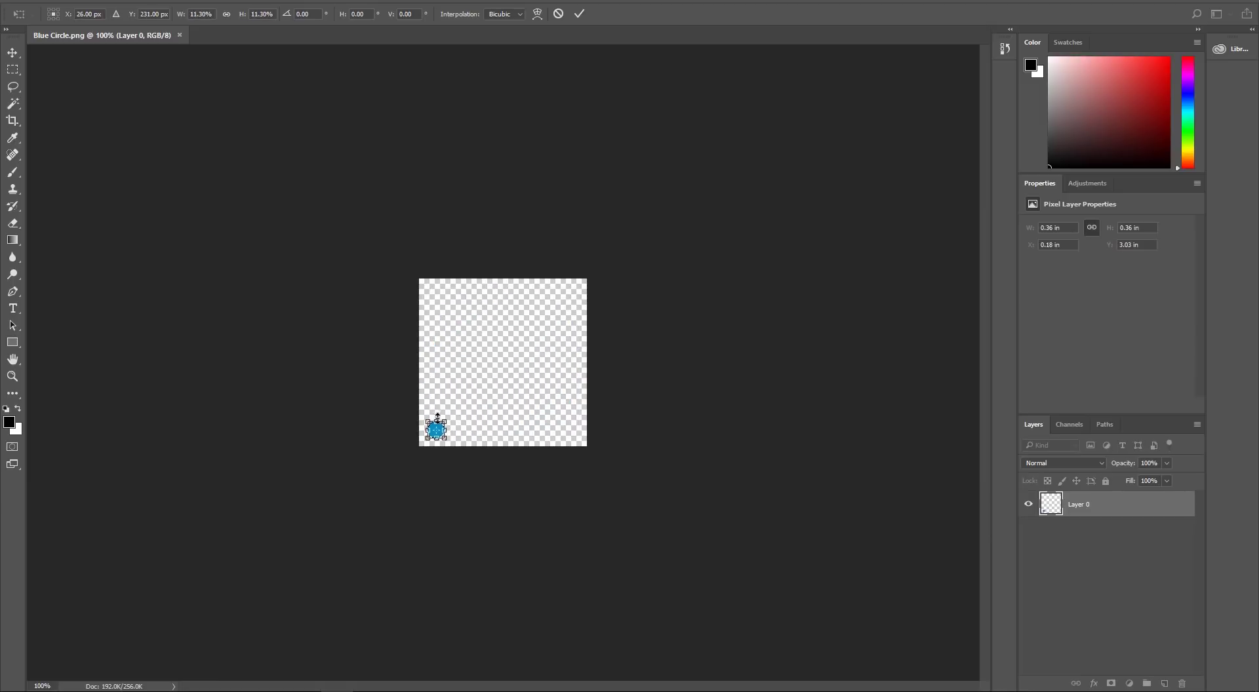
{"action": "key", "text": "w"}
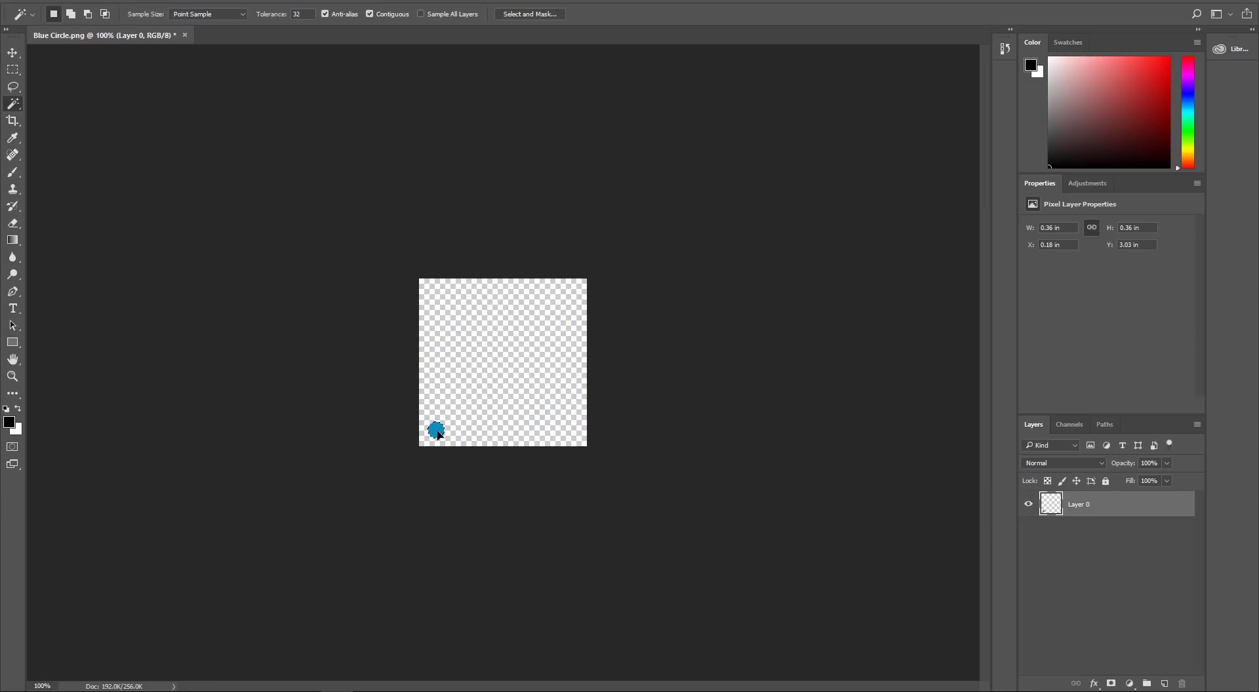
{"action": "left_click_drag", "start_coordinate": [438, 435], "coordinate": [500, 367], "text": "ctrl"}
Save the image as a PNG copy named "little brother circle" and quit Photoshop without saving changes to Blue Circle.png
{"action": "left_click", "coordinate": [48, 3]}
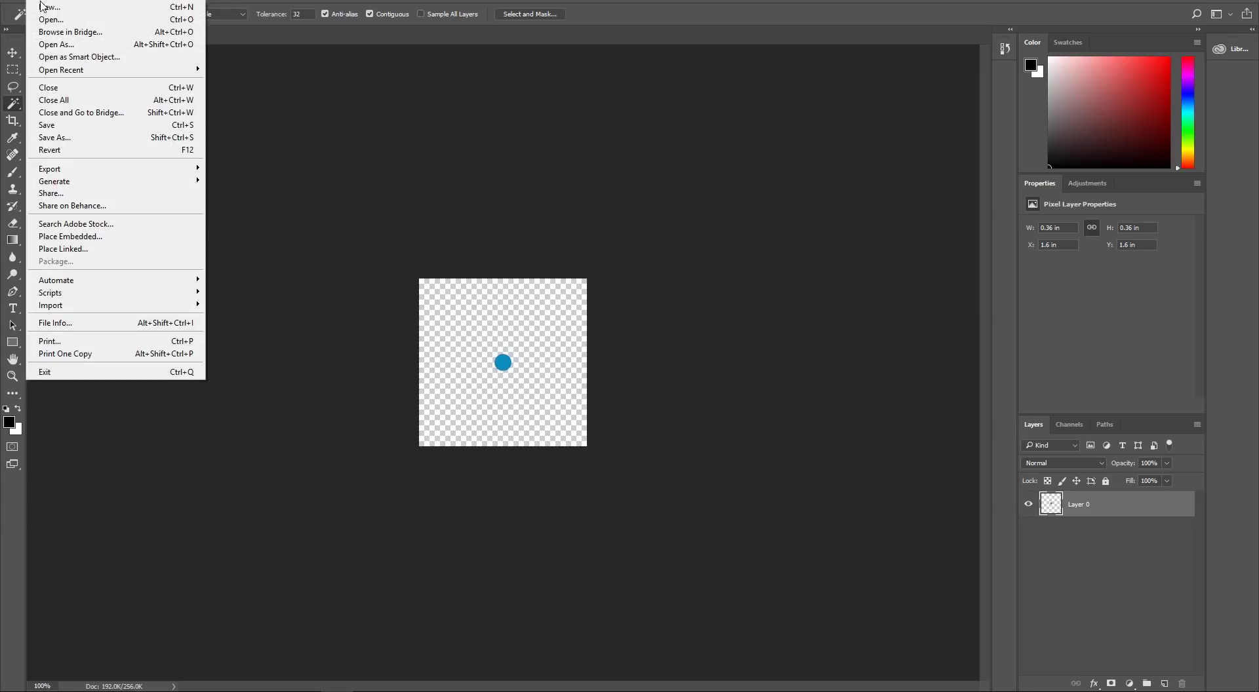
{"action": "left_click", "coordinate": [52, 138]}
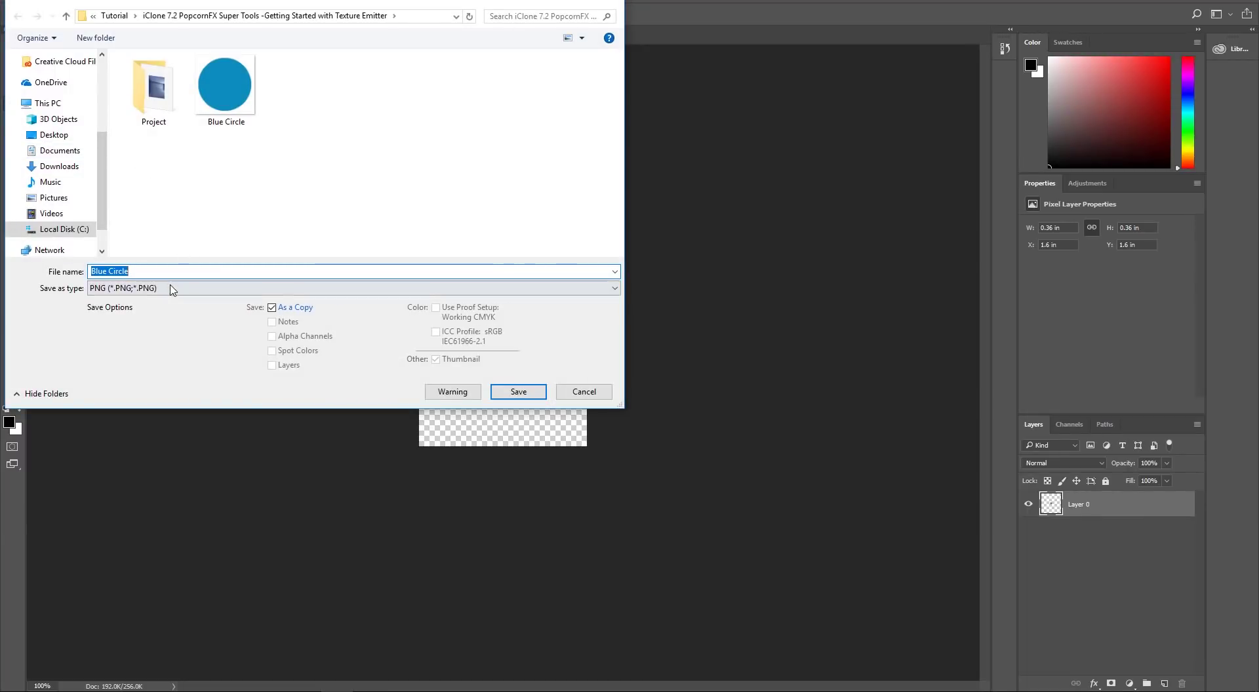
{"action": "type", "text": "smal"}
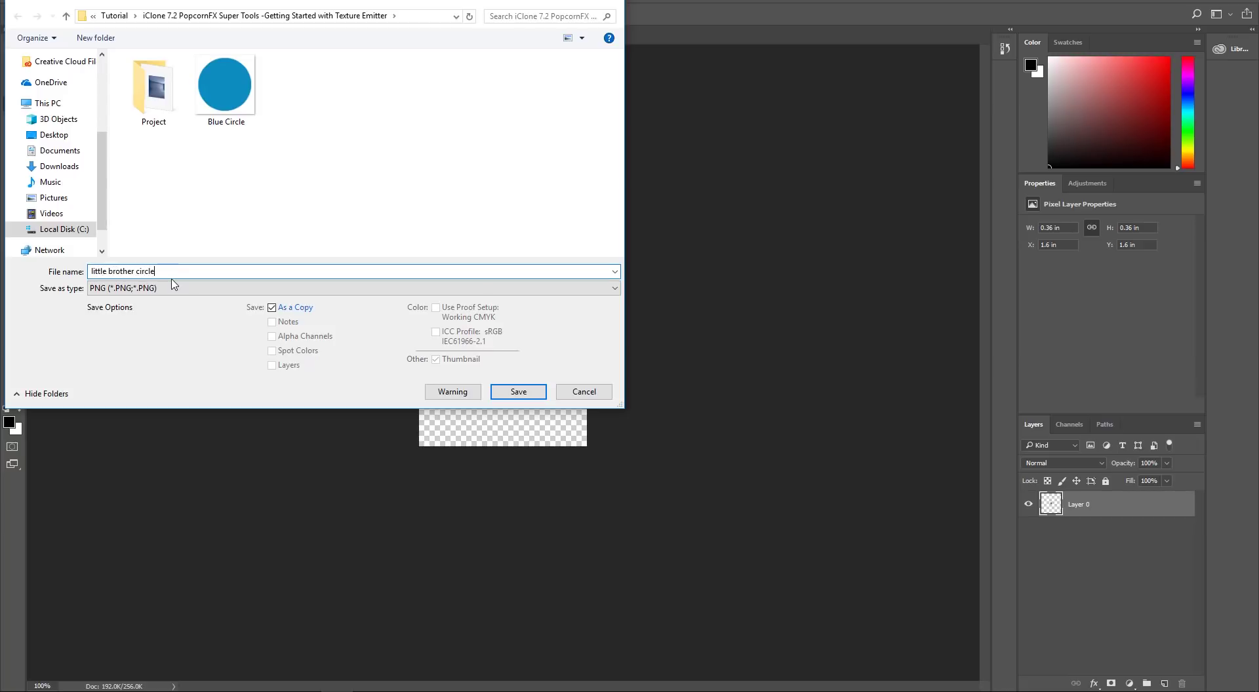
{"action": "left_click", "coordinate": [518, 392]}
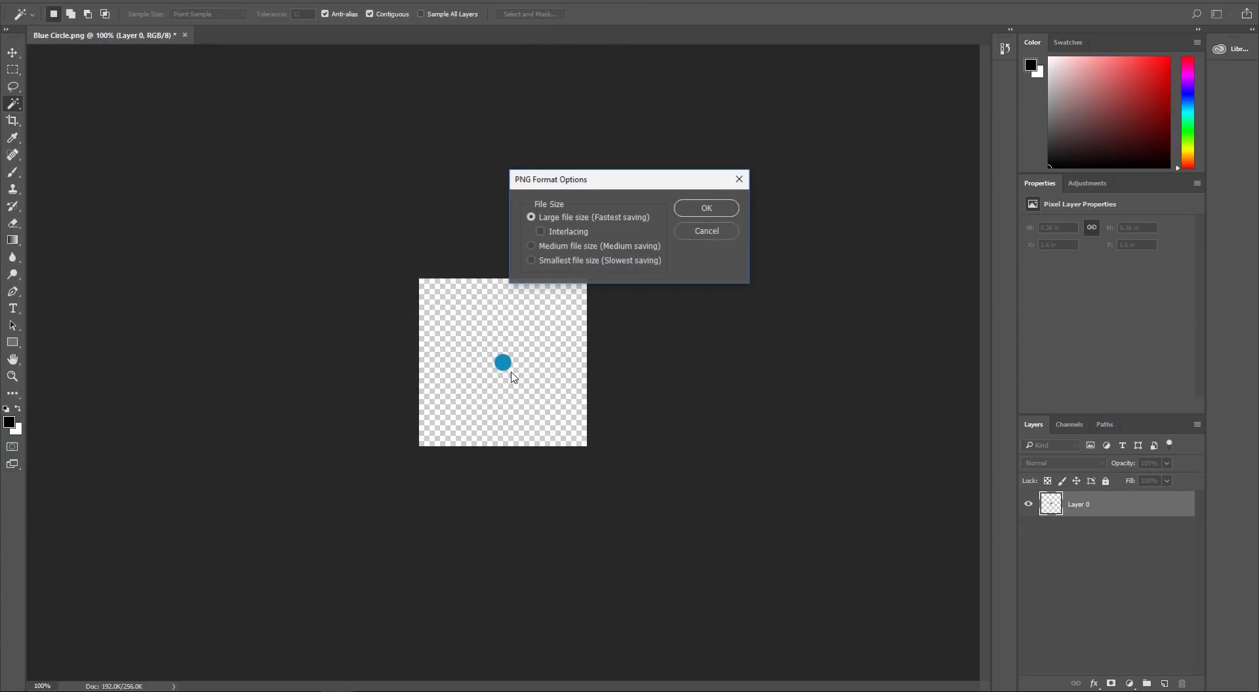
{"action": "left_click", "coordinate": [713, 207]}
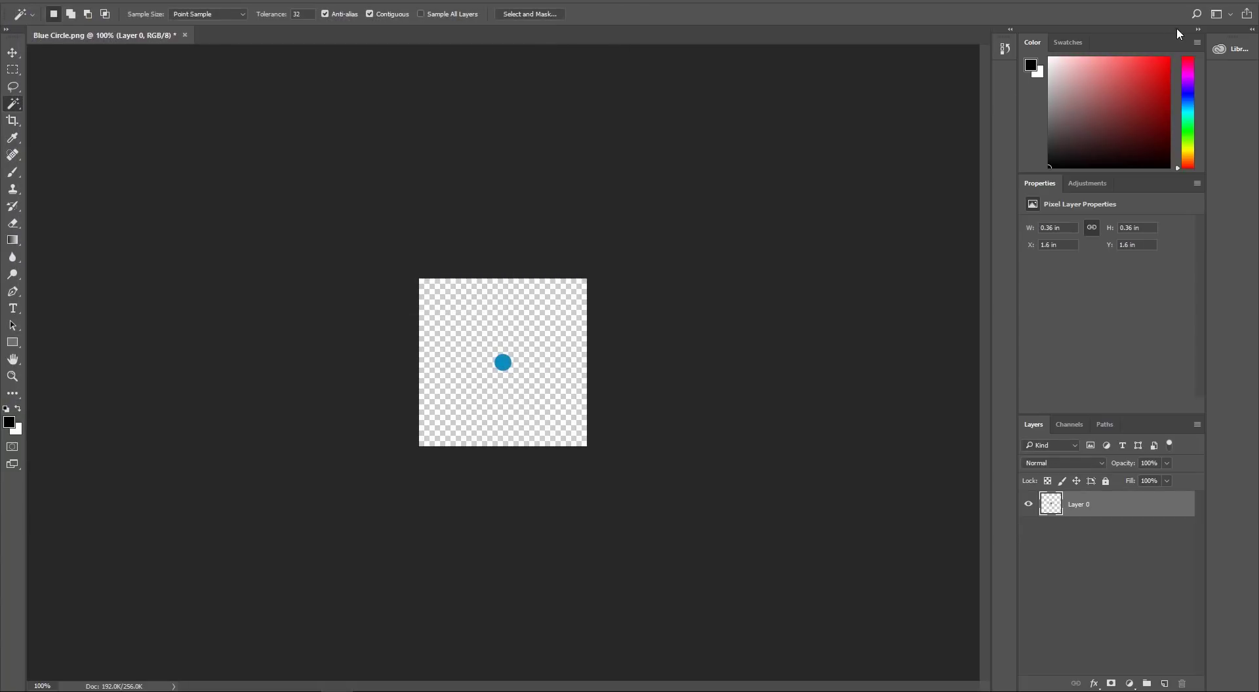
{"action": "key", "text": "ctrl+q"}
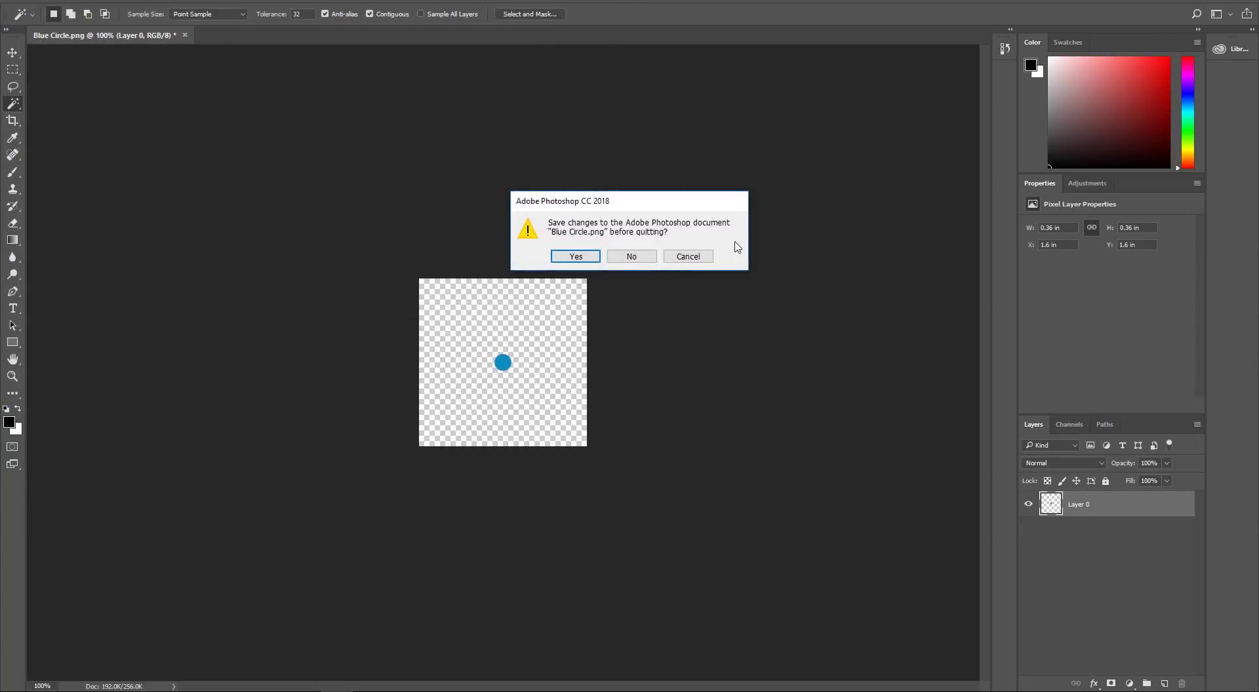
{"action": "left_click", "coordinate": [634, 256]}
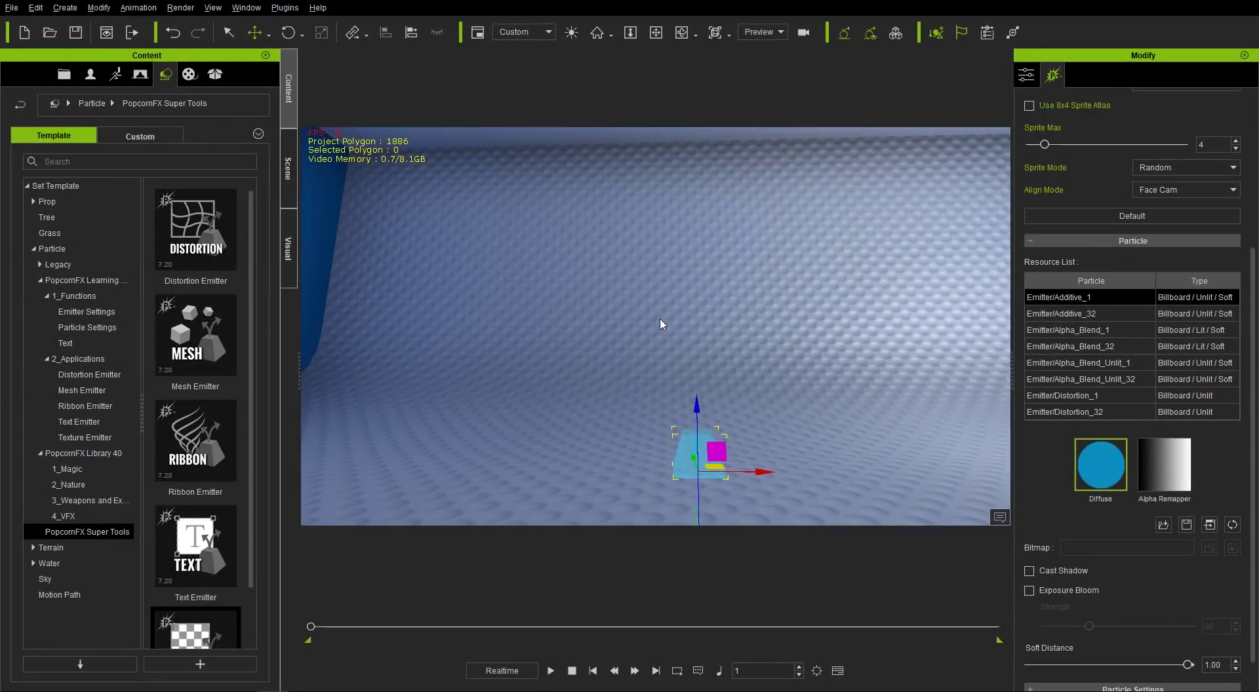
Load the little brother circle image from File Explorer as the Emitter/Additive_1 Diffuse texture in iClone and simulate the particles
{"action": "key", "text": "alt+Tab"}
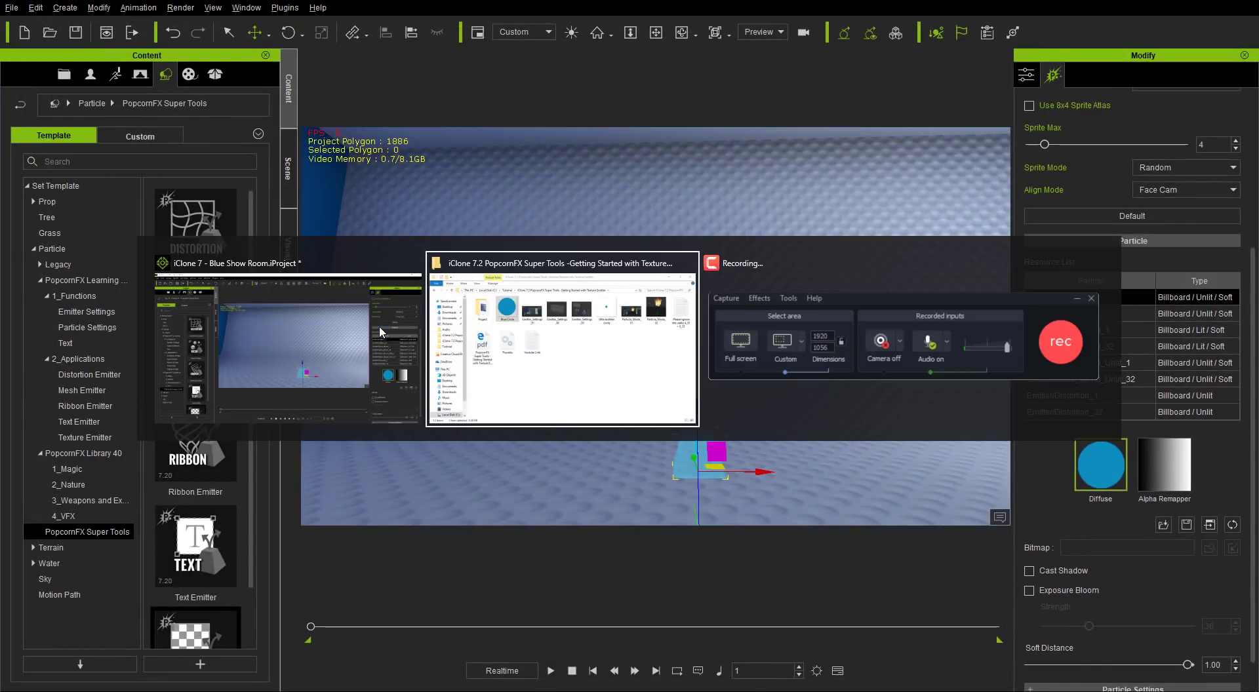
{"action": "key", "text": "Tab"}
{"action": "key", "text": "Tab"}
{"action": "key", "text": "Tab"}
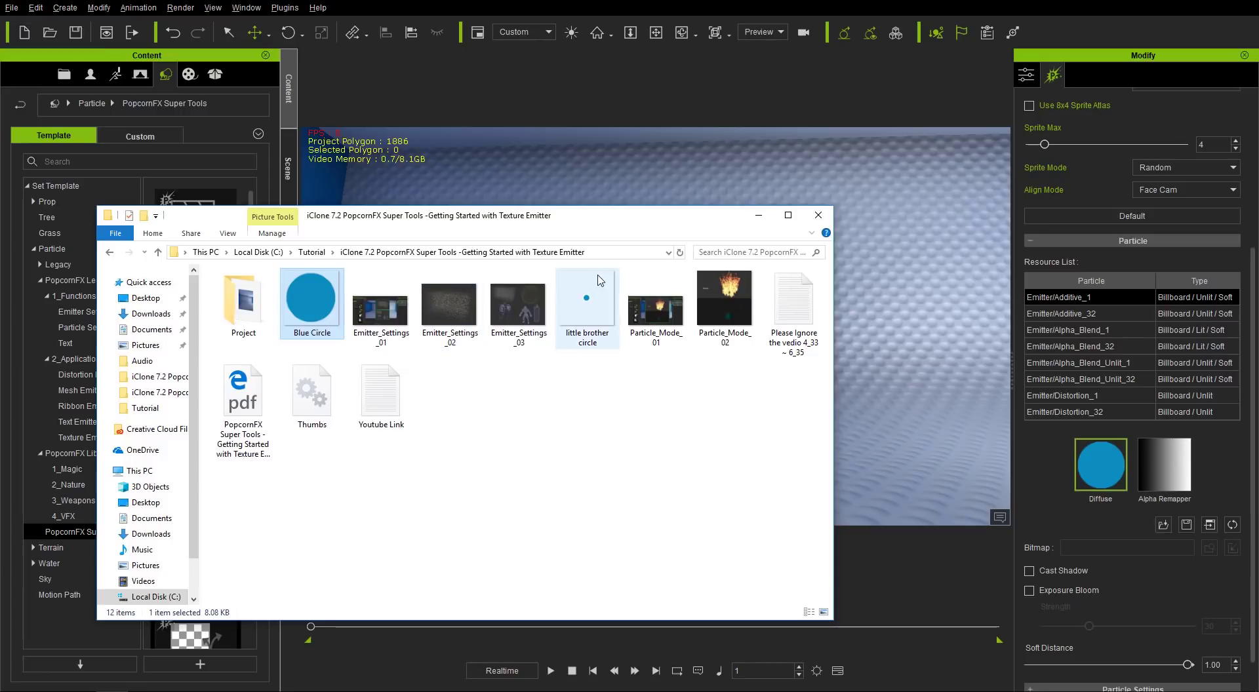
{"action": "left_click", "coordinate": [592, 310]}
{"action": "left_click_drag", "start_coordinate": [592, 310], "coordinate": [1104, 463]}
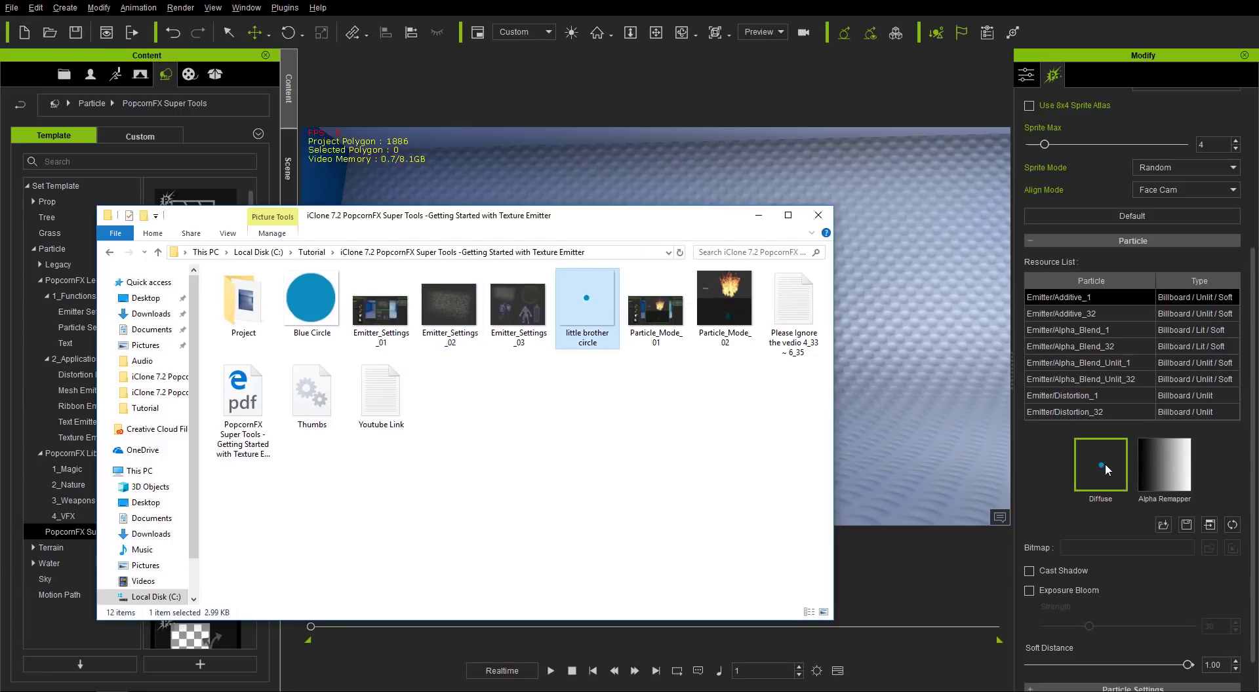
{"action": "left_click", "coordinate": [795, 5]}
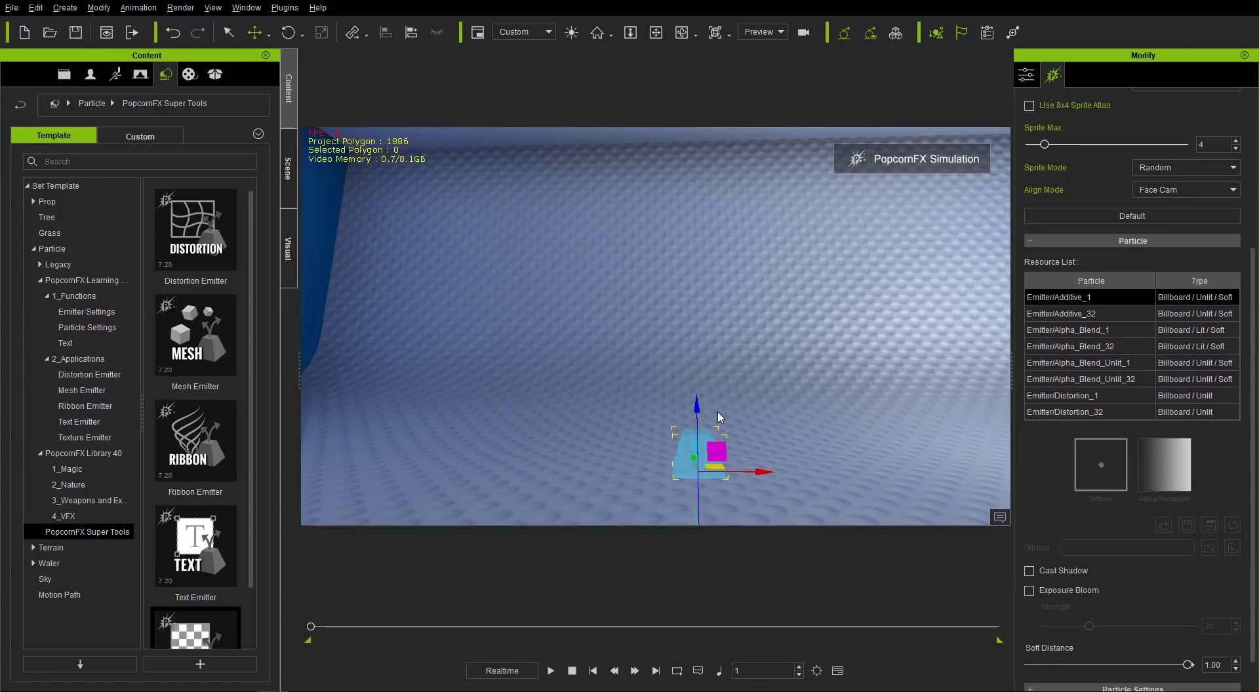
{"action": "right_click_drag", "start_coordinate": [723, 411], "coordinate": [838, 419]}
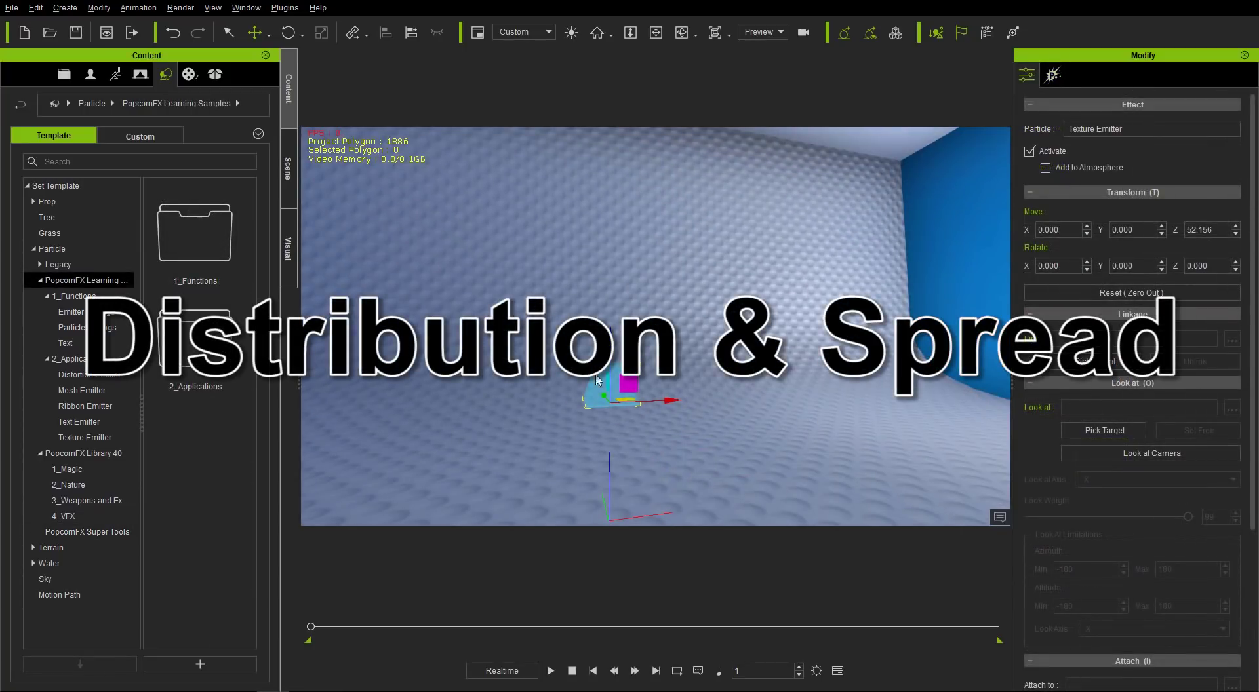
In the Texture Emitter's Emitter Settings, raise the Emit Rate to 100 and finally to 500 during the simulation
{"action": "middle_click_drag", "start_coordinate": [598, 380], "coordinate": [709, 420]}
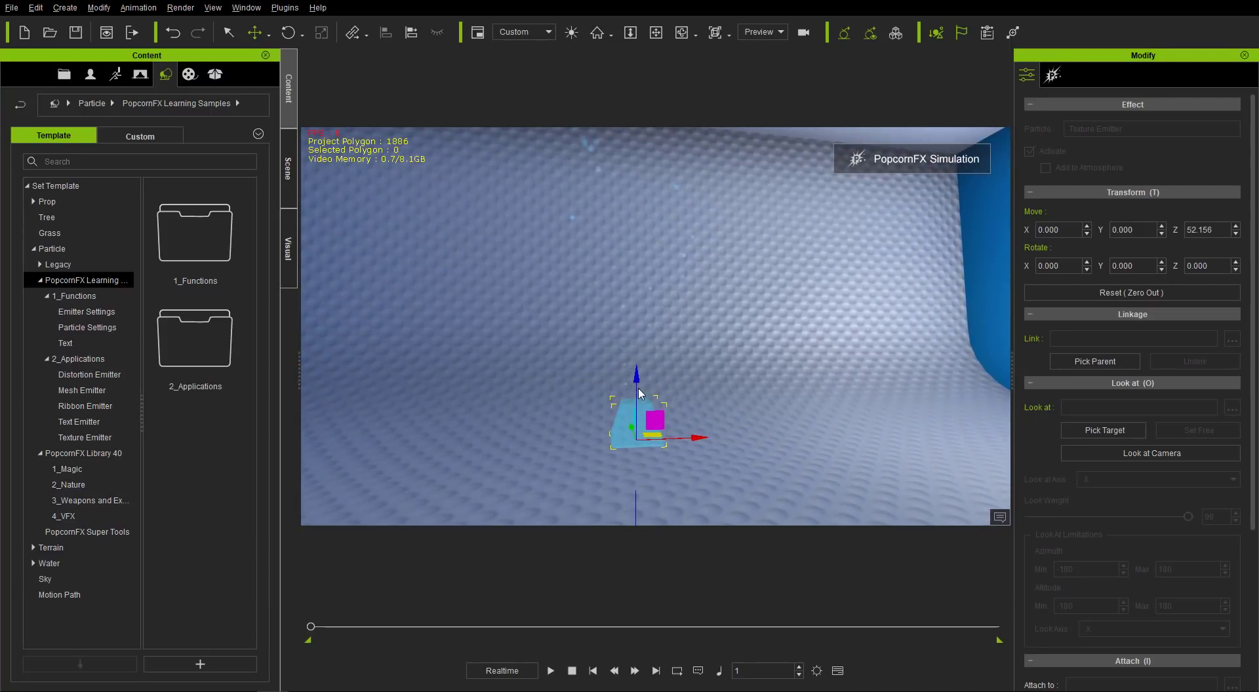
{"action": "left_click", "coordinate": [1052, 75]}
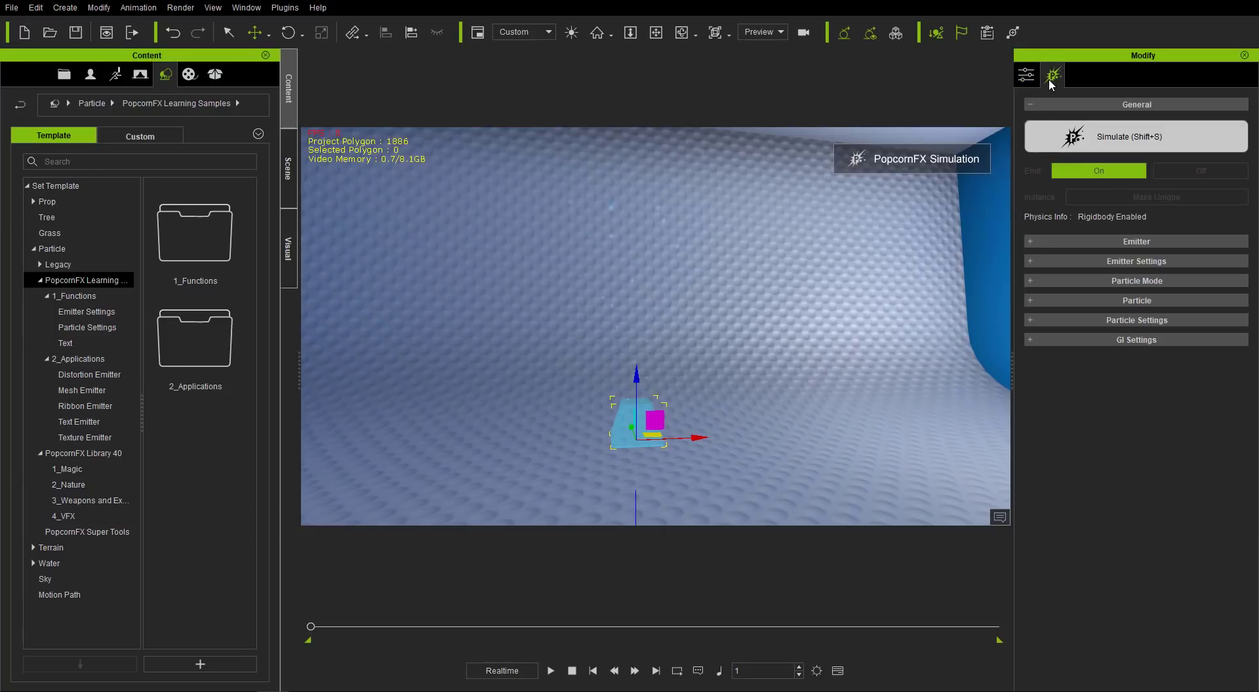
{"action": "left_click", "coordinate": [1112, 263]}
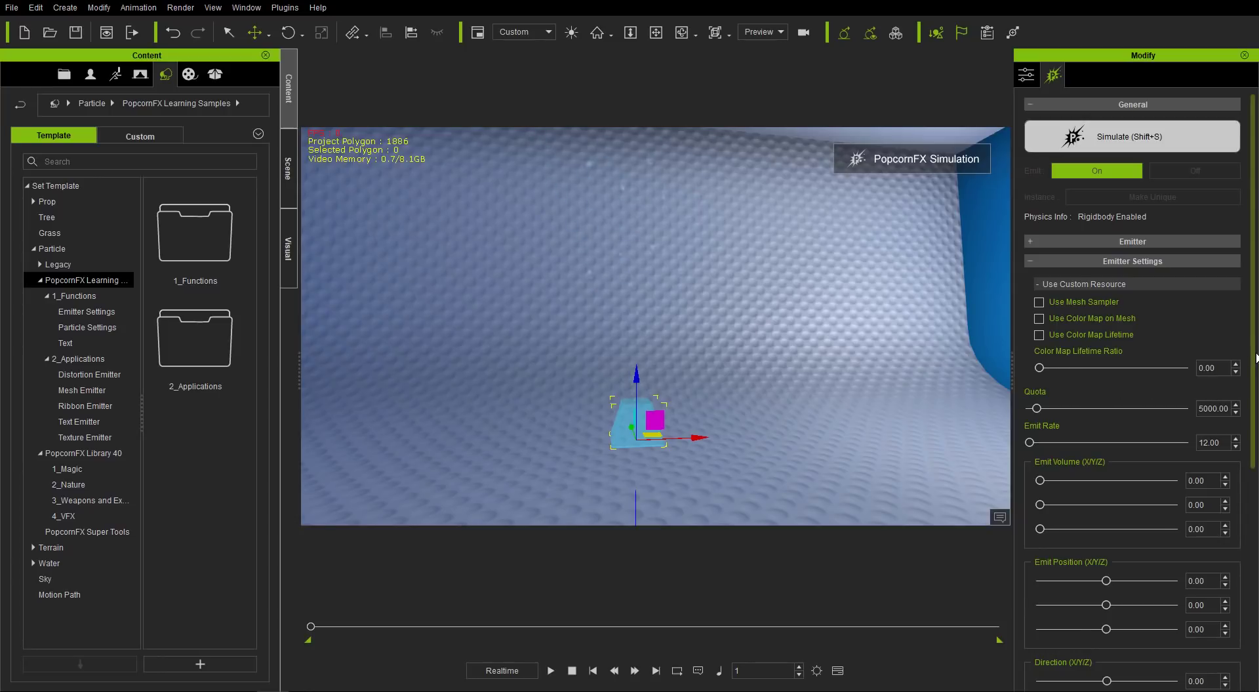
{"action": "left_click_drag", "start_coordinate": [1255, 354], "coordinate": [1255, 445]}
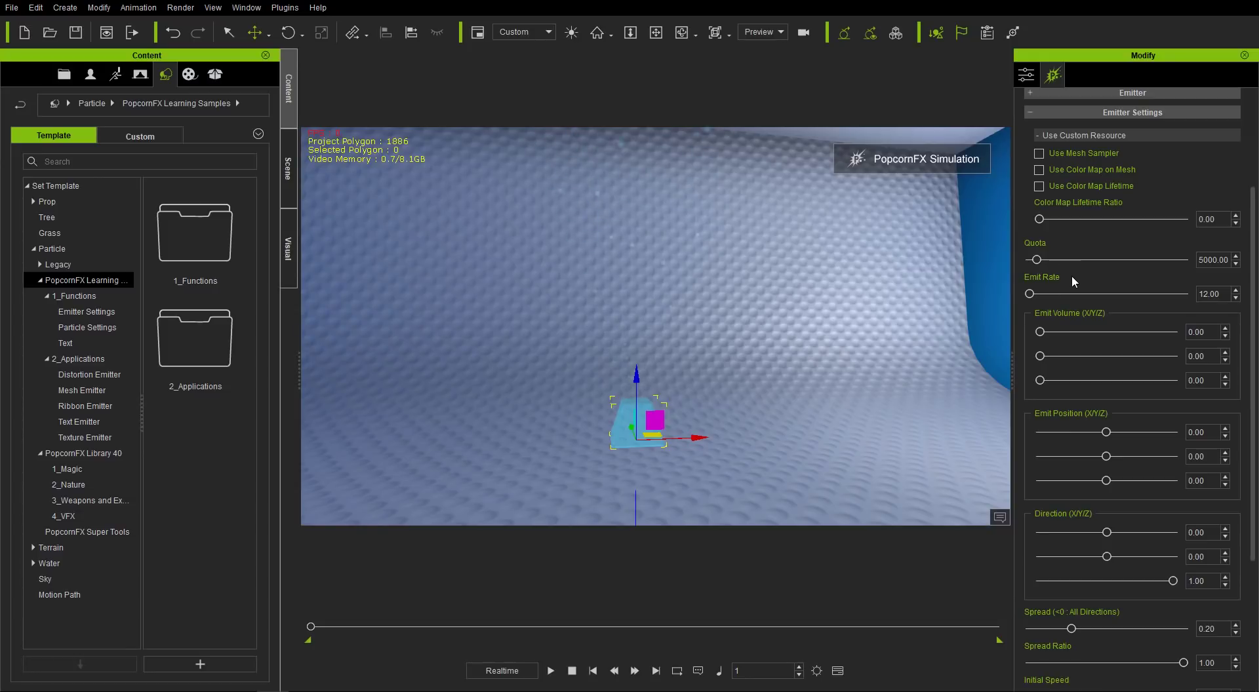
{"action": "left_click", "coordinate": [1209, 294]}
{"action": "left_click", "coordinate": [1208, 294]}
{"action": "key", "text": "ctrl+a"}
{"action": "type", "text": "100"}
{"action": "key", "text": "Return"}
{"action": "left_click_drag", "start_coordinate": [1220, 294], "coordinate": [1183, 291]}
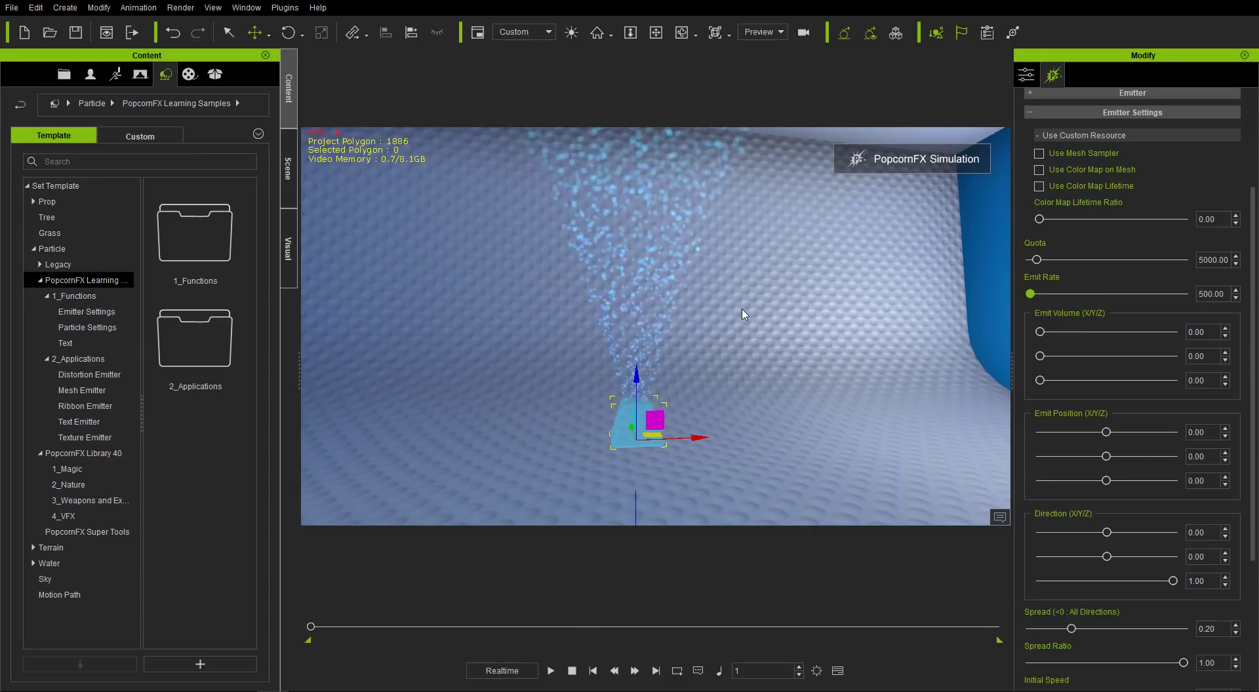
Try Quota values of 200 and 400 for the Texture Emitter with the simulation running
{"action": "right_click_drag", "start_coordinate": [761, 305], "coordinate": [820, 367]}
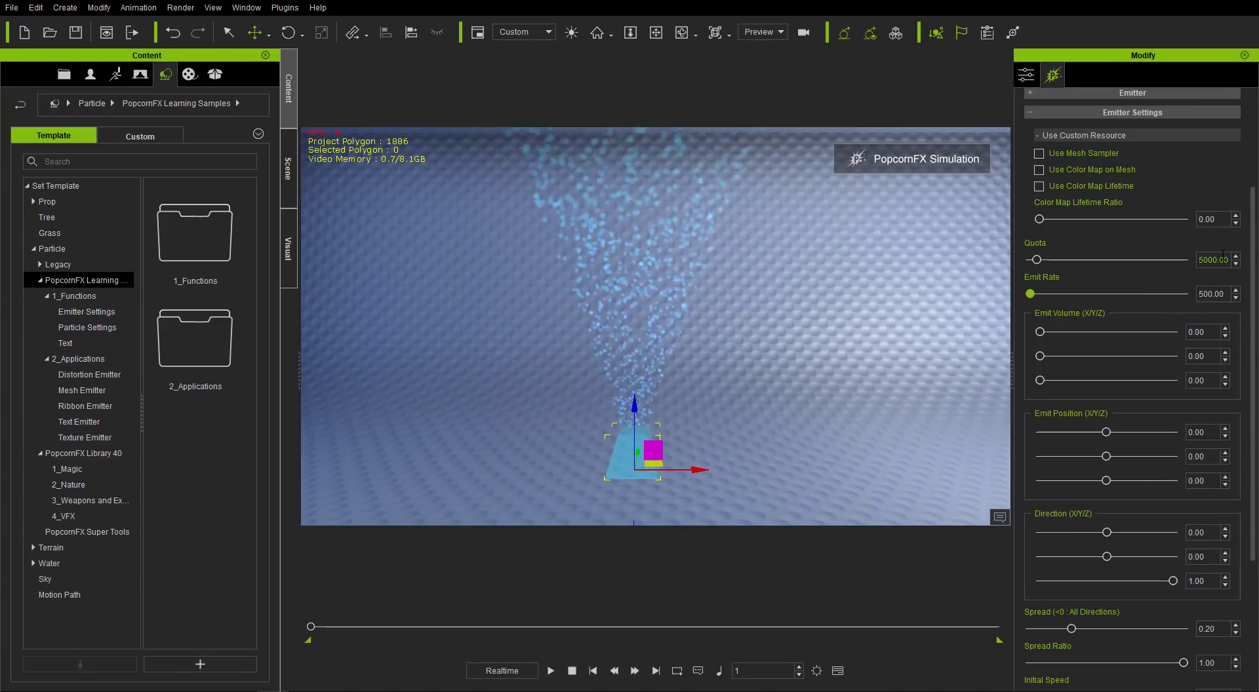
{"action": "left_click_drag", "start_coordinate": [1227, 259], "coordinate": [1185, 257]}
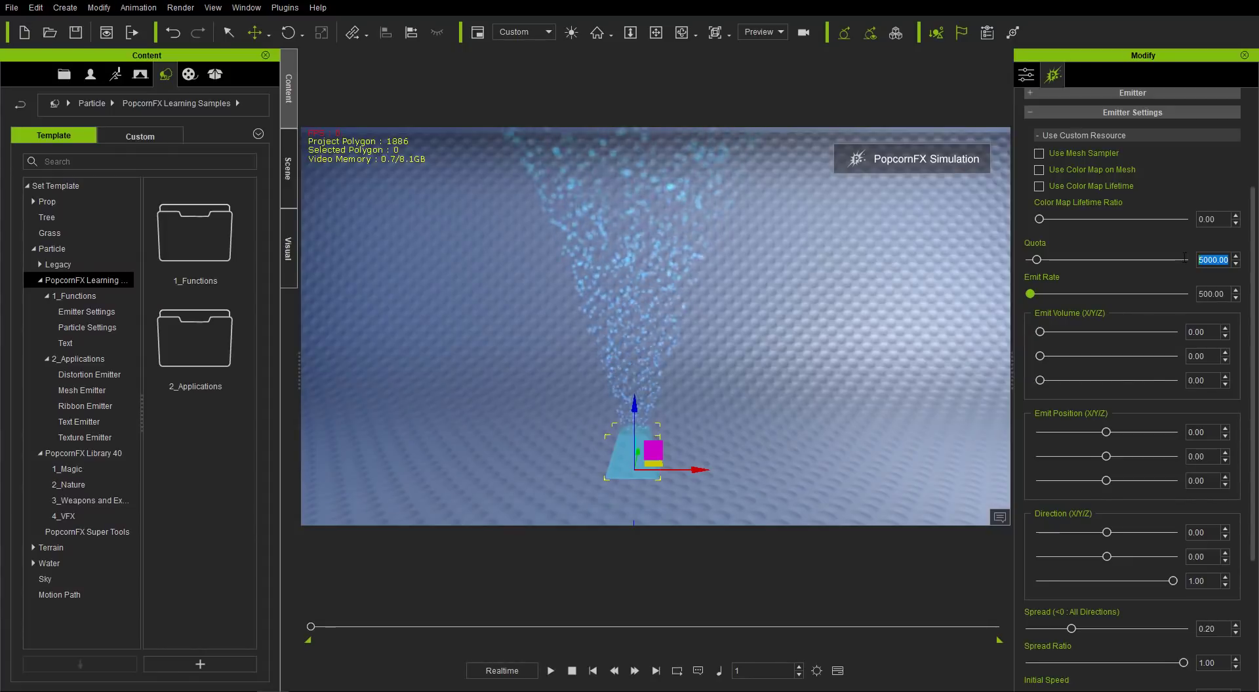
{"action": "type", "text": "200"}
{"action": "key", "text": "Return"}
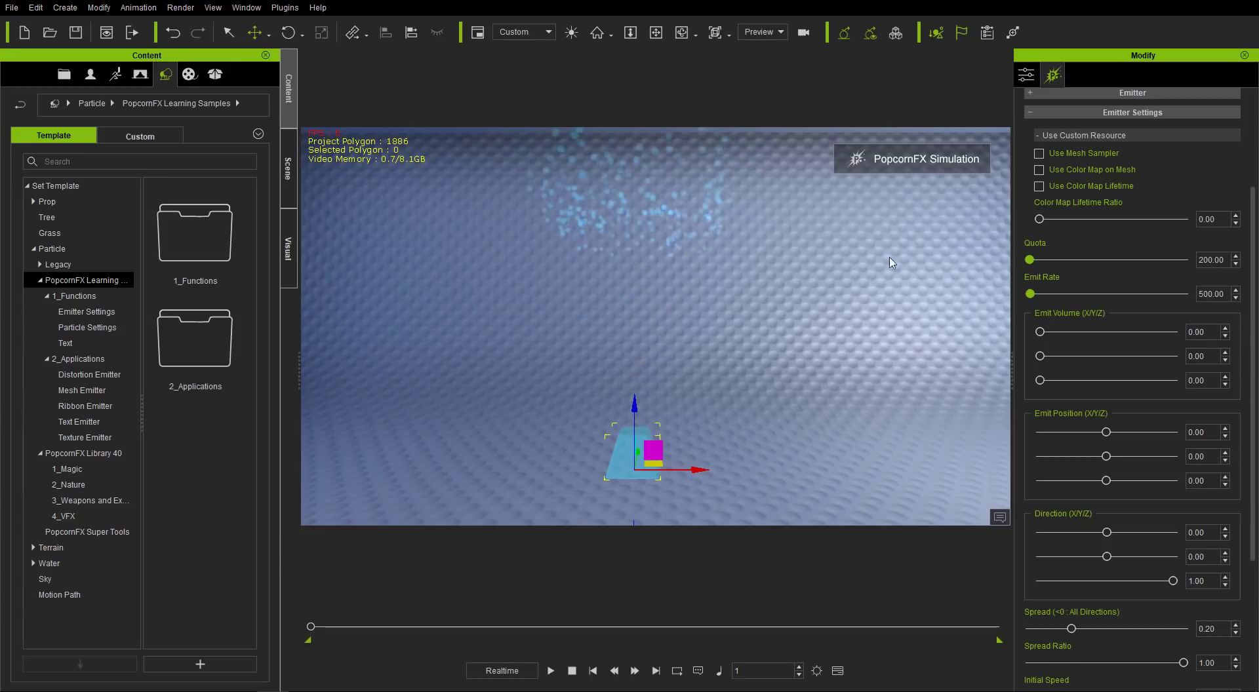
{"action": "left_click", "coordinate": [1186, 257]}
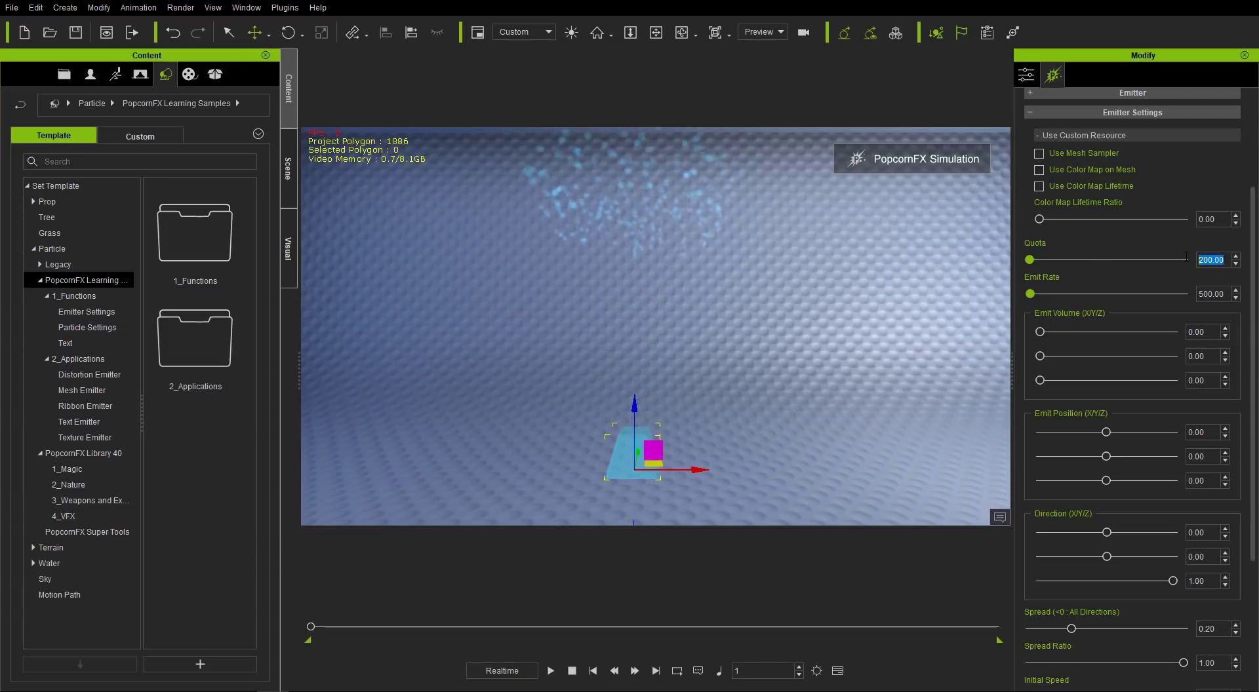
{"action": "type", "text": "400"}
{"action": "key", "text": "Return"}
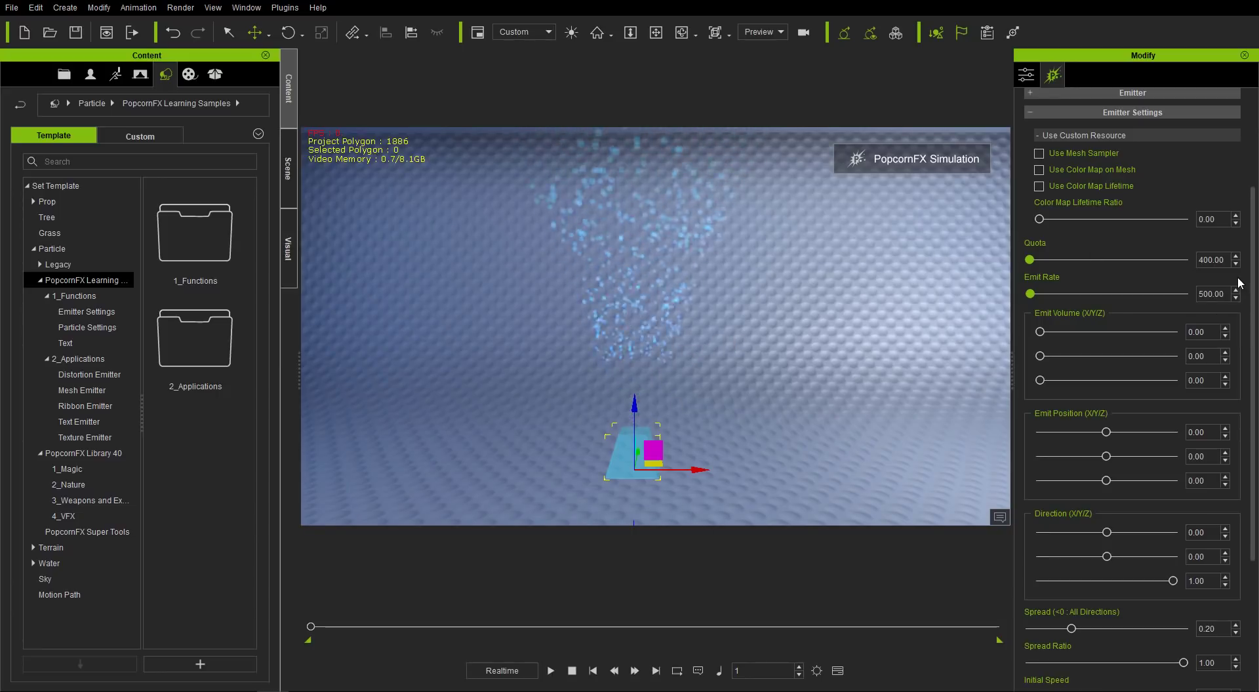
Set the Texture Emitter's Quota to 100
{"action": "left_click", "coordinate": [1209, 260]}
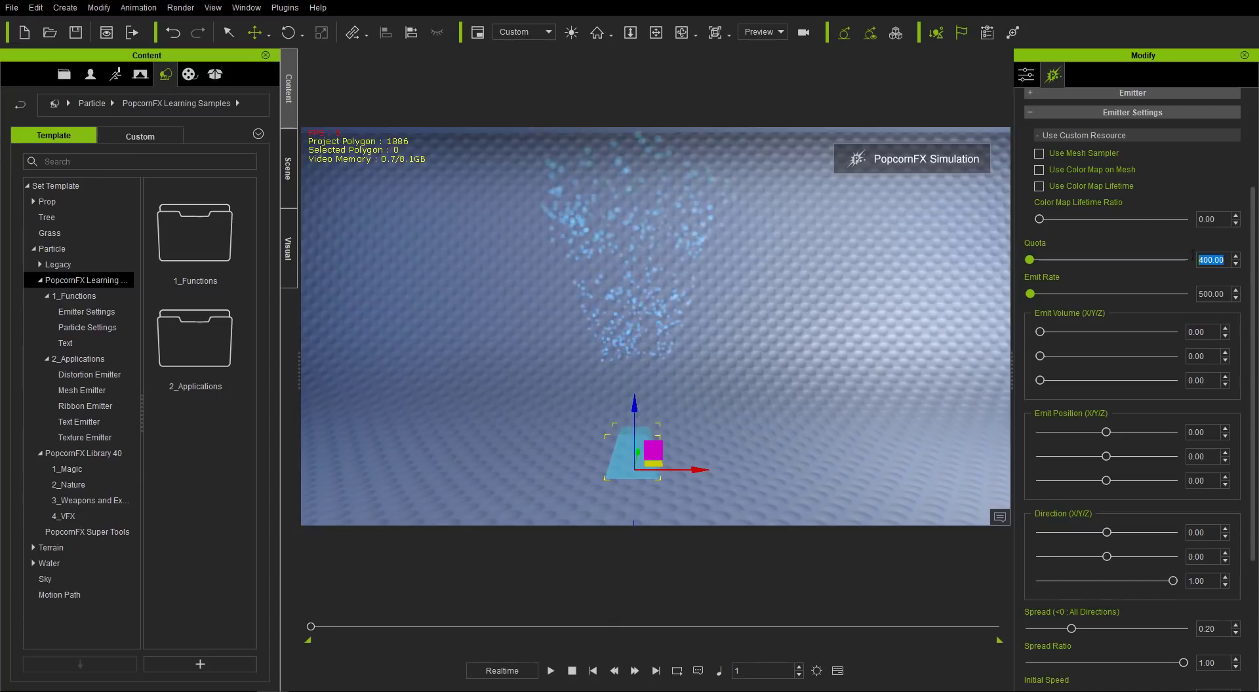
{"action": "left_click_drag", "start_coordinate": [1223, 260], "coordinate": [1189, 259]}
{"action": "type", "text": "100"}
{"action": "key", "text": "Return"}
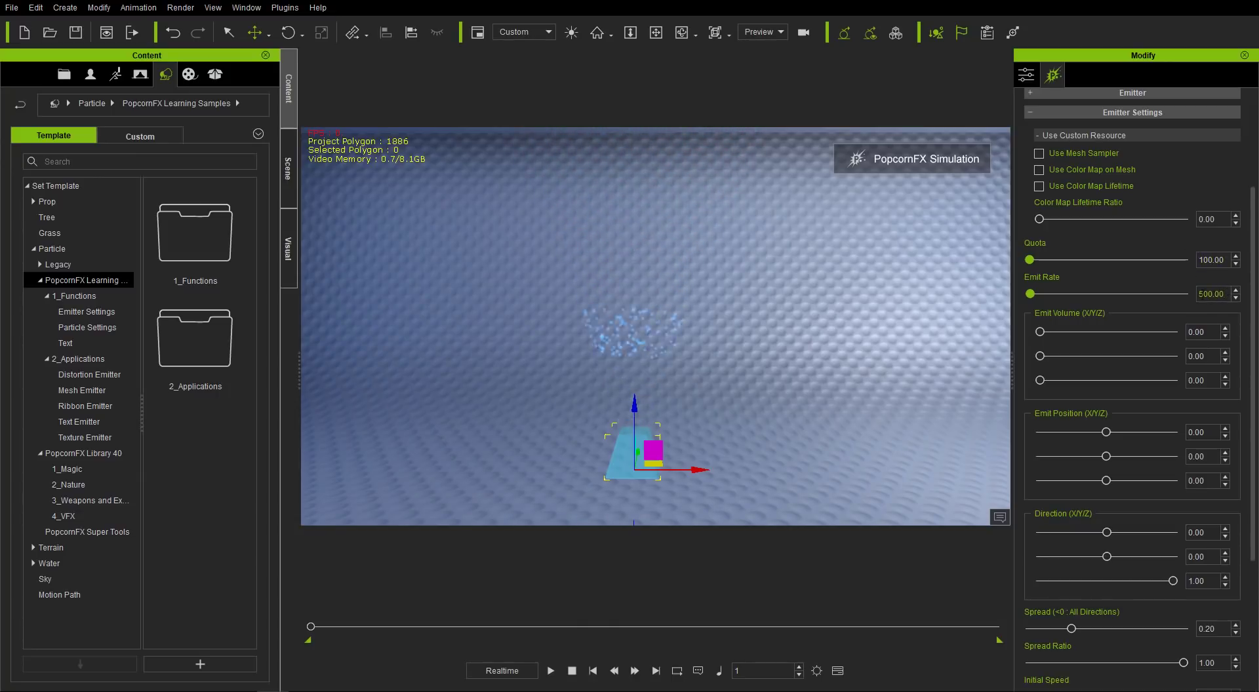
Set the Texture Emitter's Emit Rate to 5000, and raise its Quota to 500 and finally to 10000
{"action": "left_click_drag", "start_coordinate": [1226, 293], "coordinate": [1177, 293]}
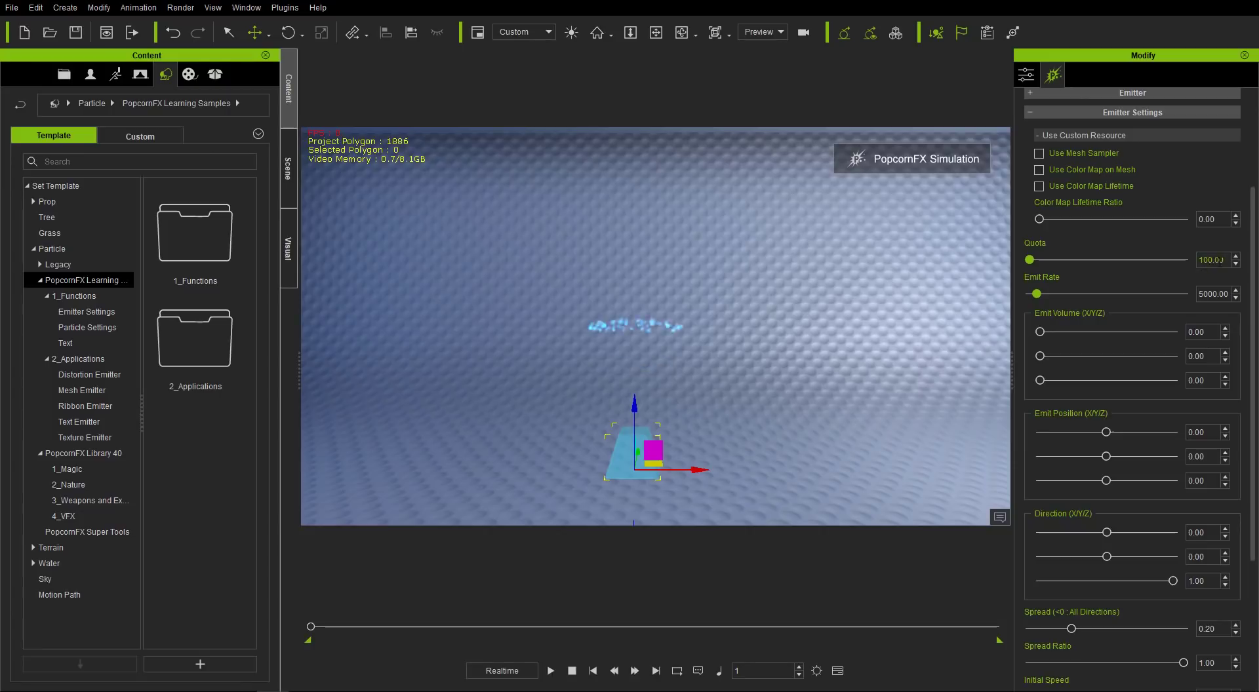
{"action": "left_click_drag", "start_coordinate": [1221, 260], "coordinate": [1188, 255]}
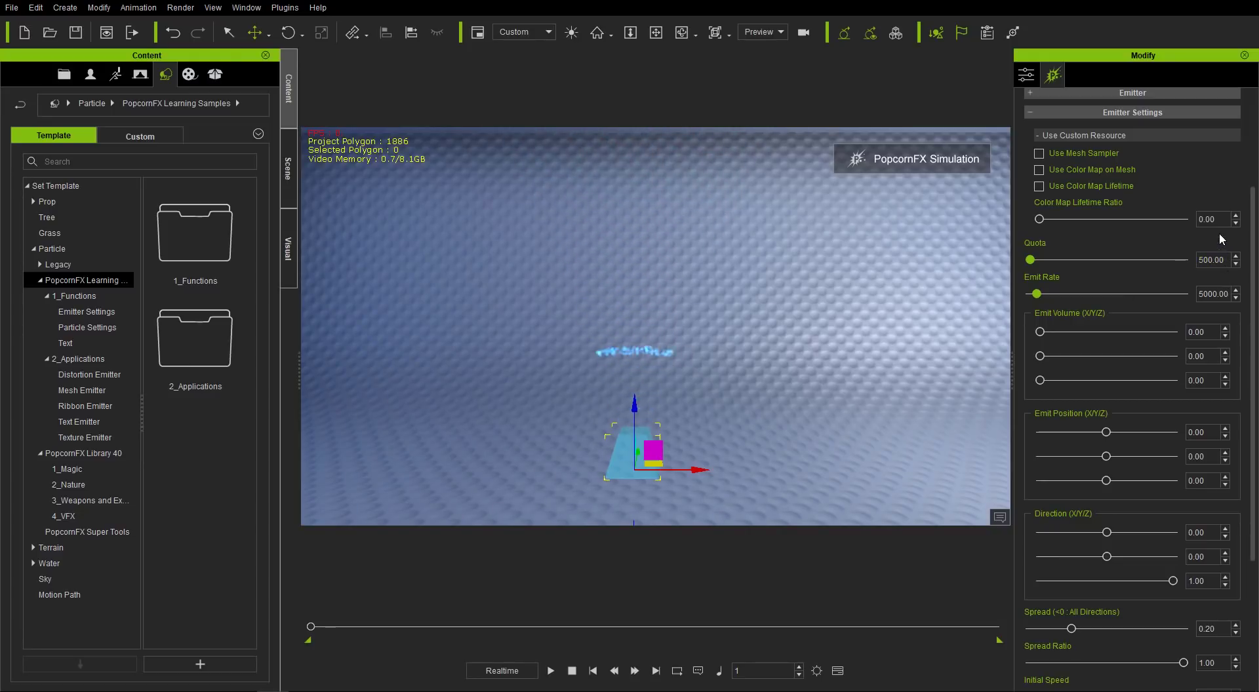
{"action": "double_click", "coordinate": [1211, 259]}
{"action": "type", "text": "10"}
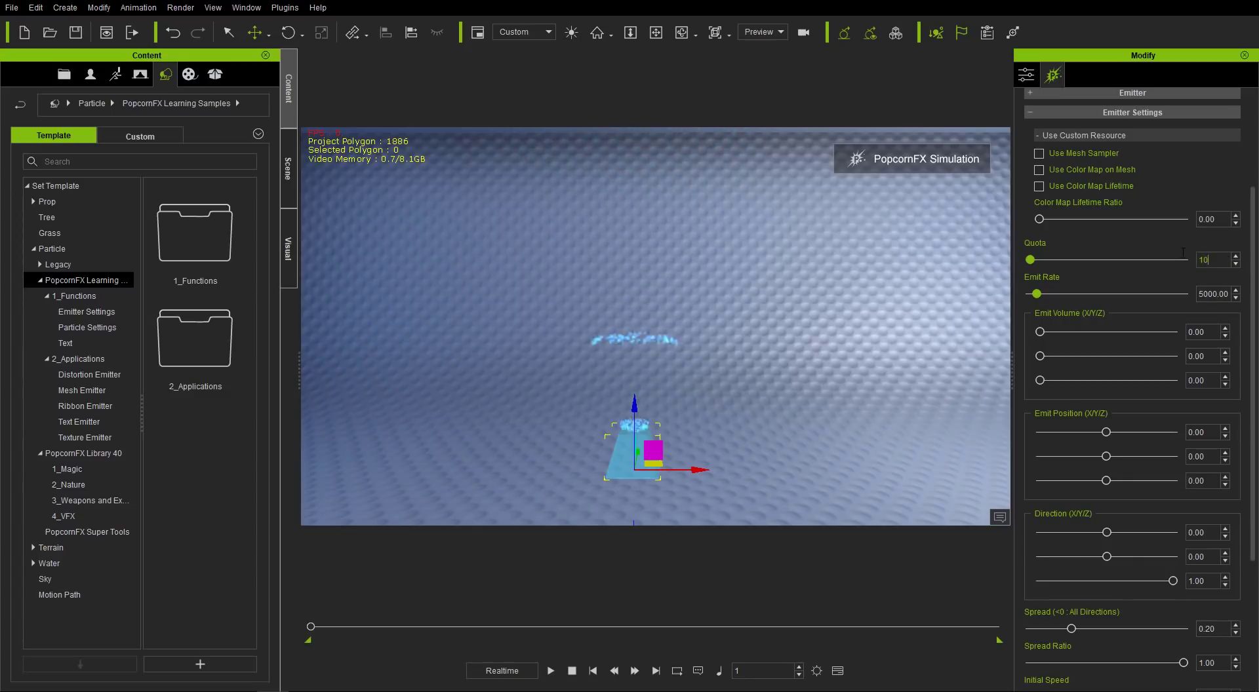
{"action": "type", "text": "000"}
{"action": "key", "text": "Return"}
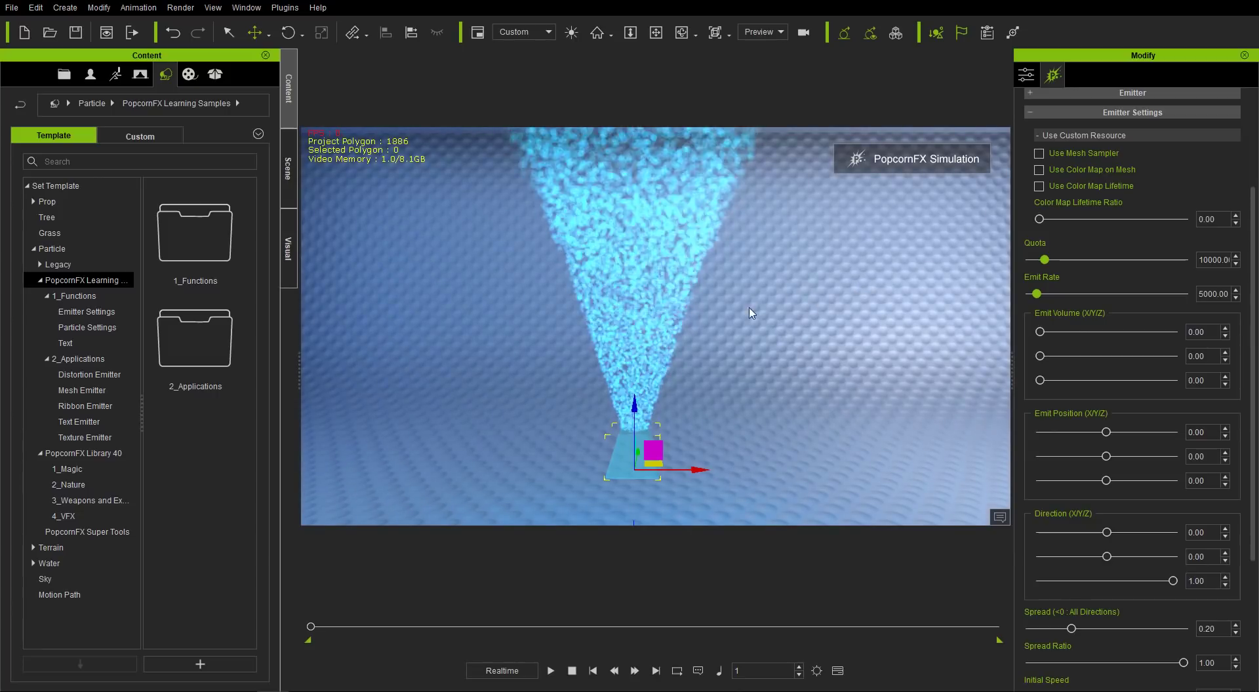
{"action": "right_click_drag", "start_coordinate": [517, 391], "coordinate": [522, 418]}
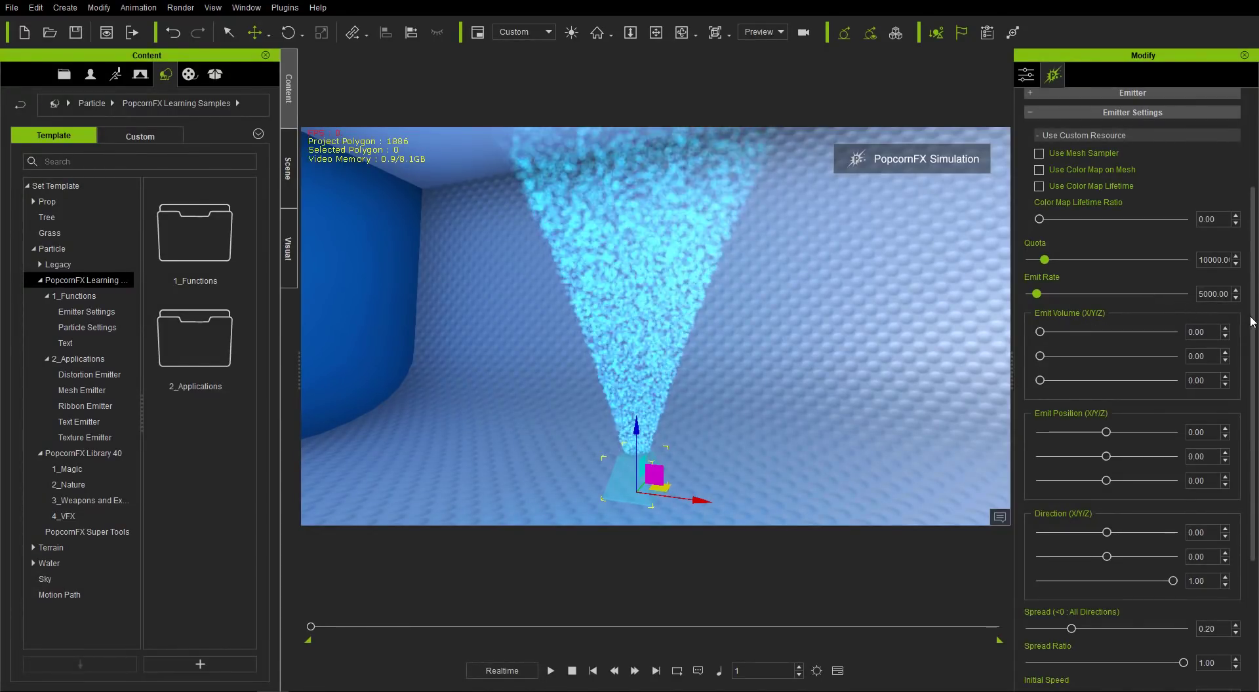
Try Spread values of about 0.57 and 0.26 for the emitter while the simulation runs
{"action": "left_click_drag", "start_coordinate": [1245, 329], "coordinate": [1243, 503]}
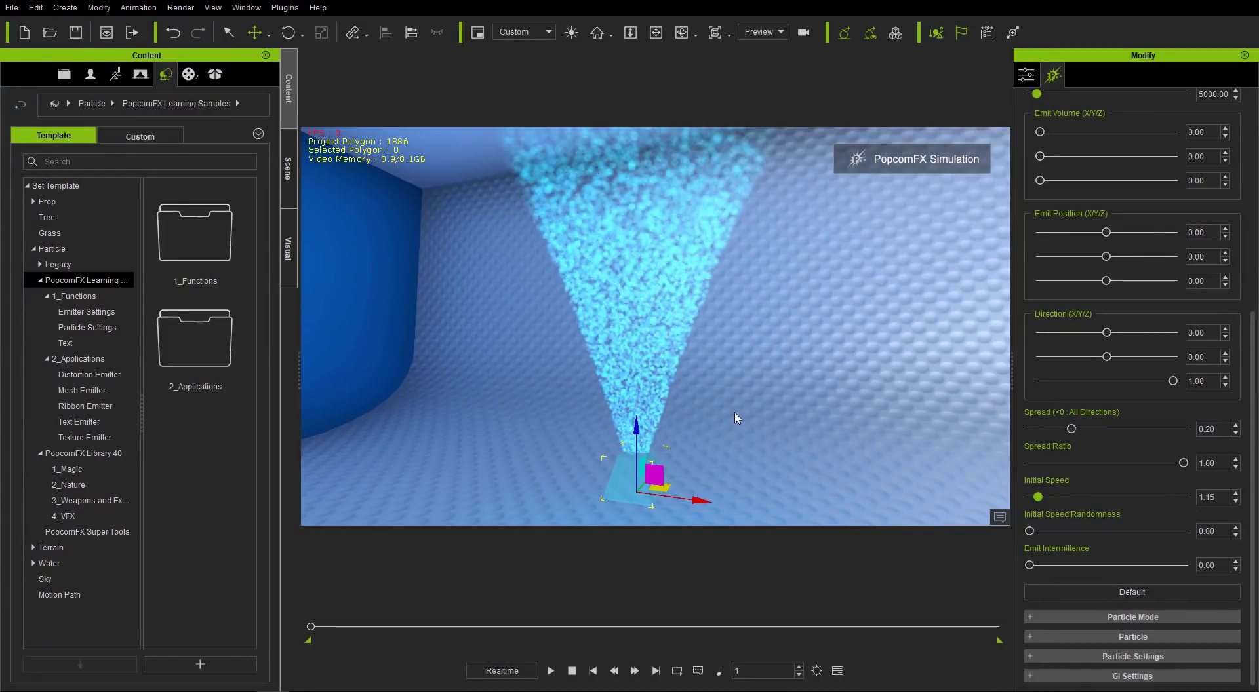
{"action": "right_click_drag", "start_coordinate": [616, 420], "coordinate": [689, 421]}
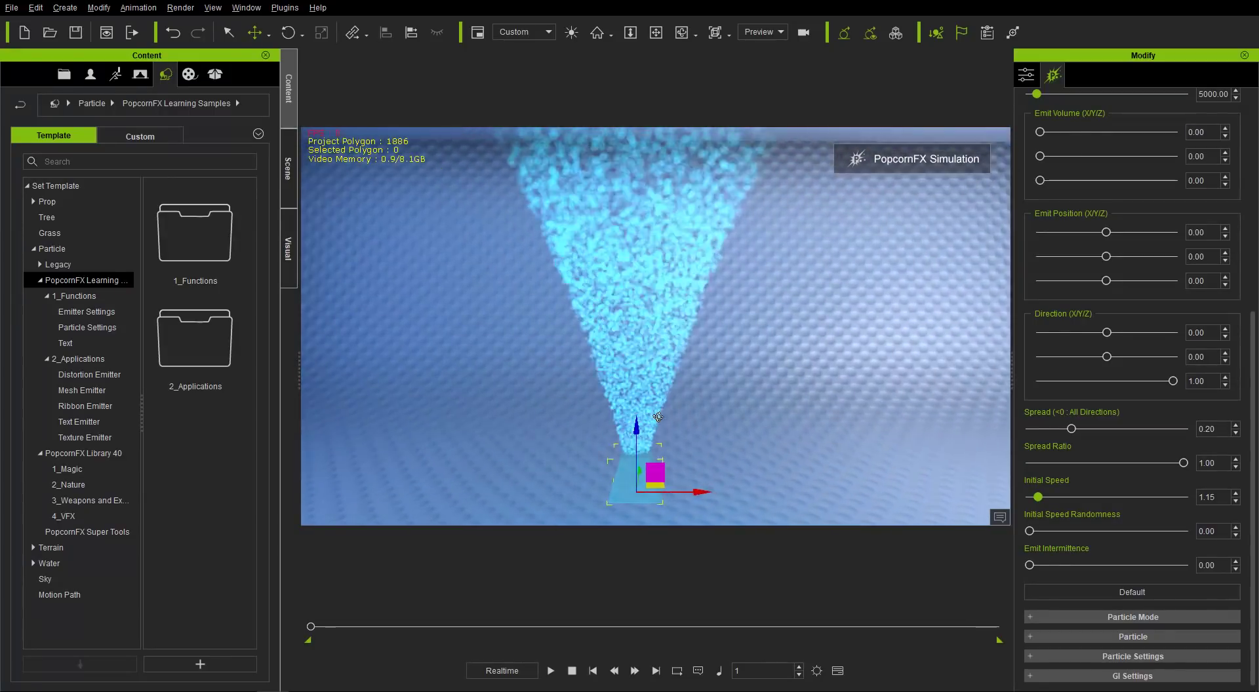
{"action": "left_click_drag", "start_coordinate": [1072, 429], "coordinate": [1122, 430]}
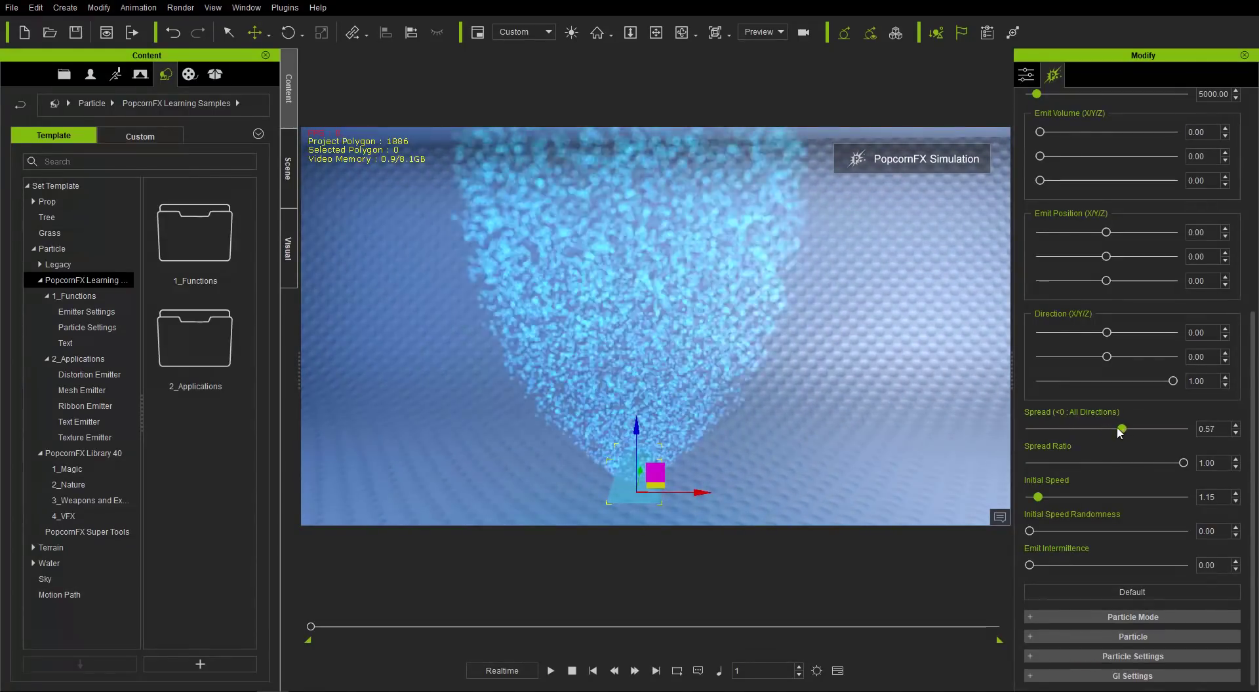
{"action": "scroll", "coordinate": [1121, 429], "scroll_direction": "down", "scroll_amount": 5}
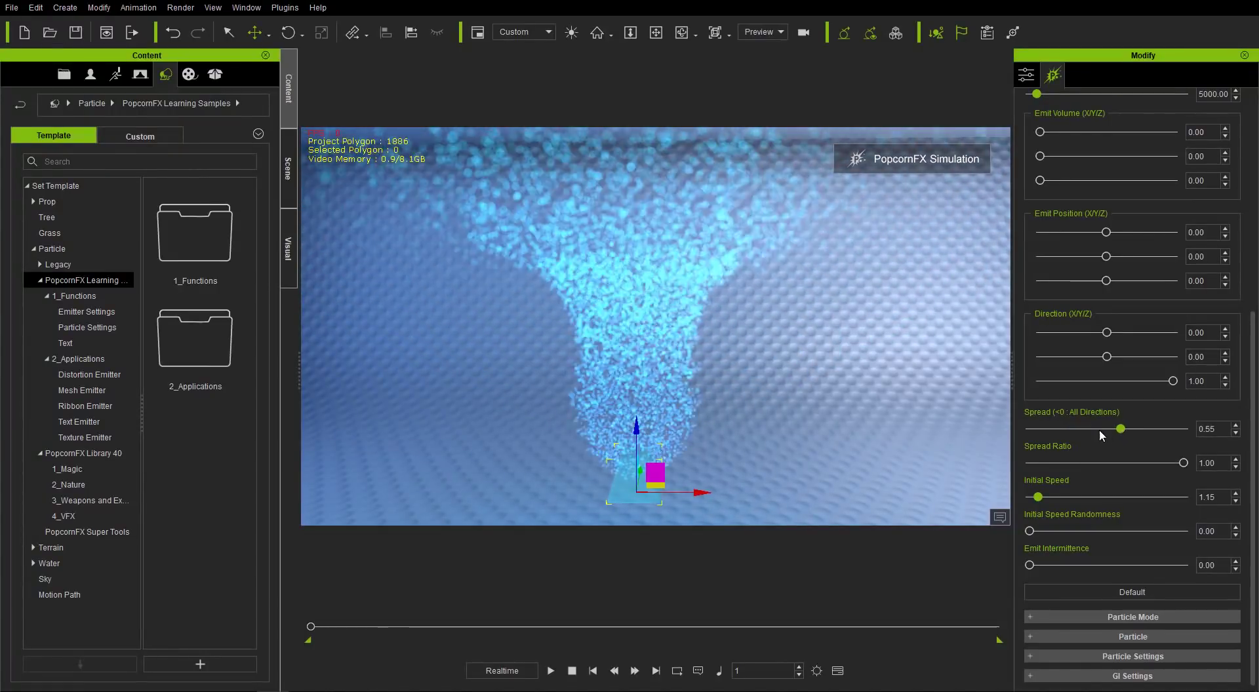
{"action": "scroll", "coordinate": [1100, 430], "scroll_direction": "up", "scroll_amount": 3}
{"action": "mouse_move", "coordinate": [1080, 431]}
{"action": "left_mouse_down"}
{"action": "mouse_move", "coordinate": [1060, 430]}
{"action": "mouse_move", "coordinate": [1089, 430]}
{"action": "mouse_move", "coordinate": [1079, 430]}
{"action": "left_mouse_up"}
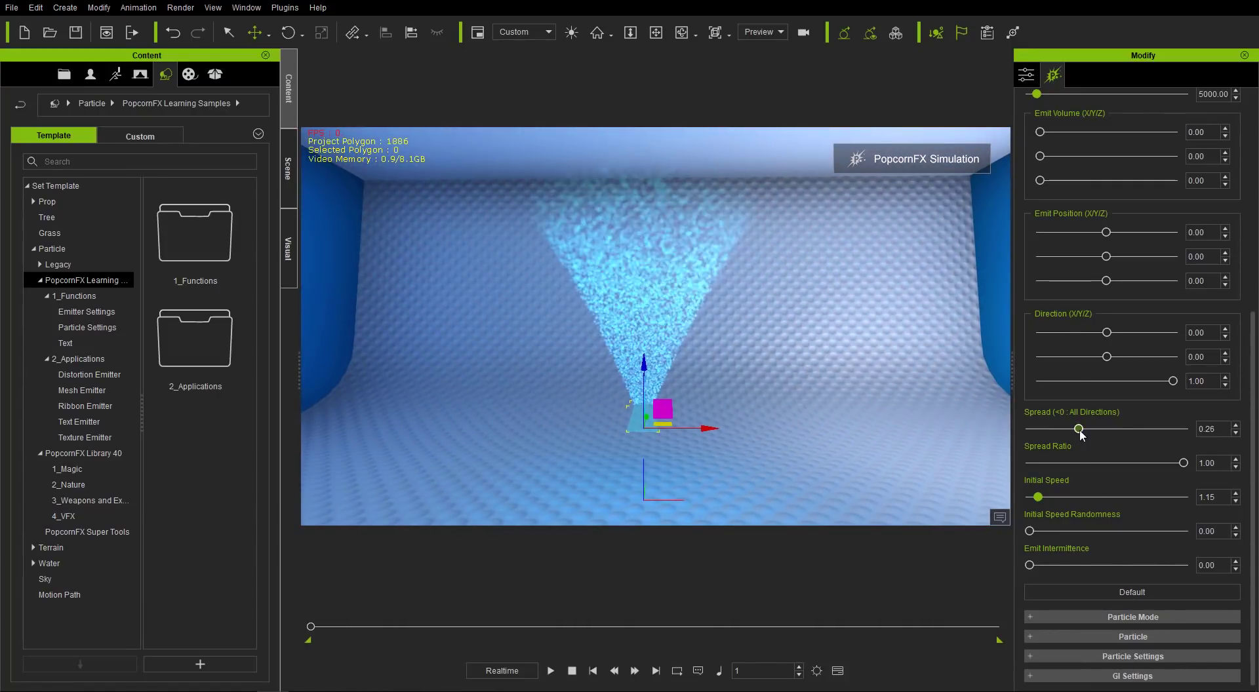
Move the emitter higher in the scene while testing the Spread at -0.10 and at 1.00
{"action": "left_click_drag", "start_coordinate": [1078, 430], "coordinate": [1123, 430]}
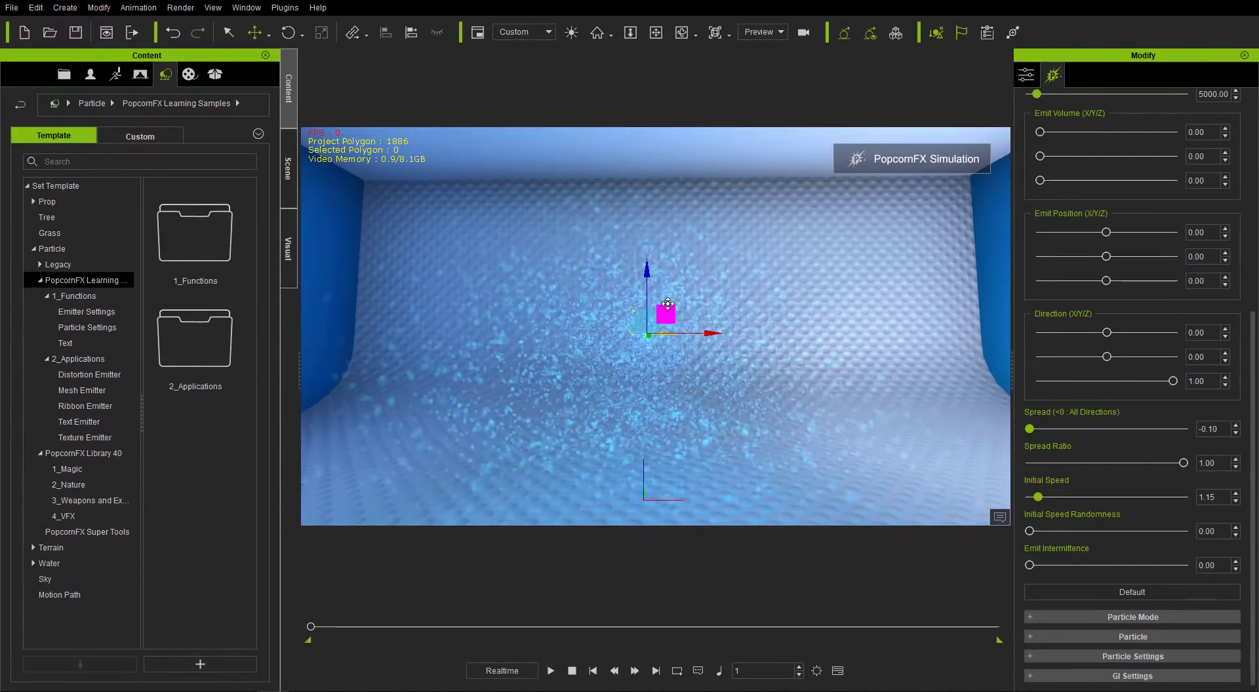
{"action": "mouse_move", "coordinate": [796, 250]}
{"action": "left_mouse_down"}
{"action": "mouse_move", "coordinate": [885, 253]}
{"action": "mouse_move", "coordinate": [891, 269]}
{"action": "mouse_move", "coordinate": [545, 239]}
{"action": "mouse_move", "coordinate": [459, 270]}
{"action": "mouse_move", "coordinate": [464, 303]}
{"action": "mouse_move", "coordinate": [717, 249]}
{"action": "mouse_move", "coordinate": [842, 235]}
{"action": "mouse_move", "coordinate": [885, 257]}
{"action": "mouse_move", "coordinate": [629, 272]}
{"action": "mouse_move", "coordinate": [674, 281]}
{"action": "left_mouse_up"}
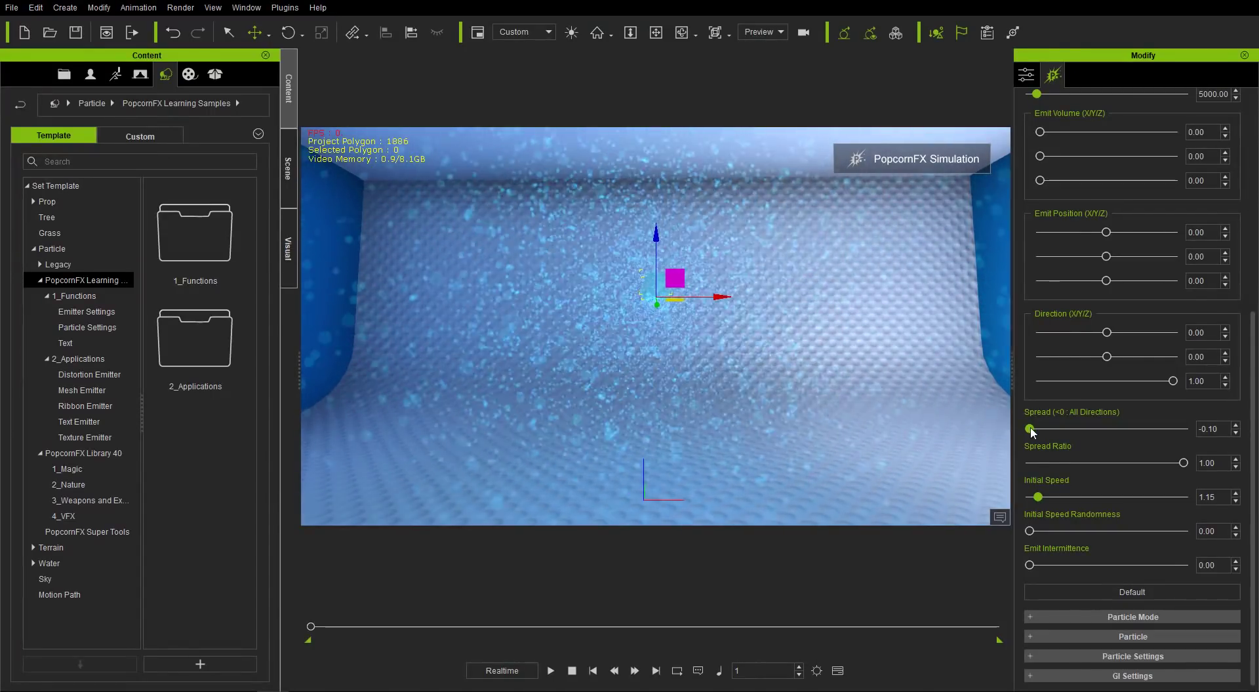
{"action": "left_click_drag", "start_coordinate": [1062, 430], "coordinate": [1194, 429]}
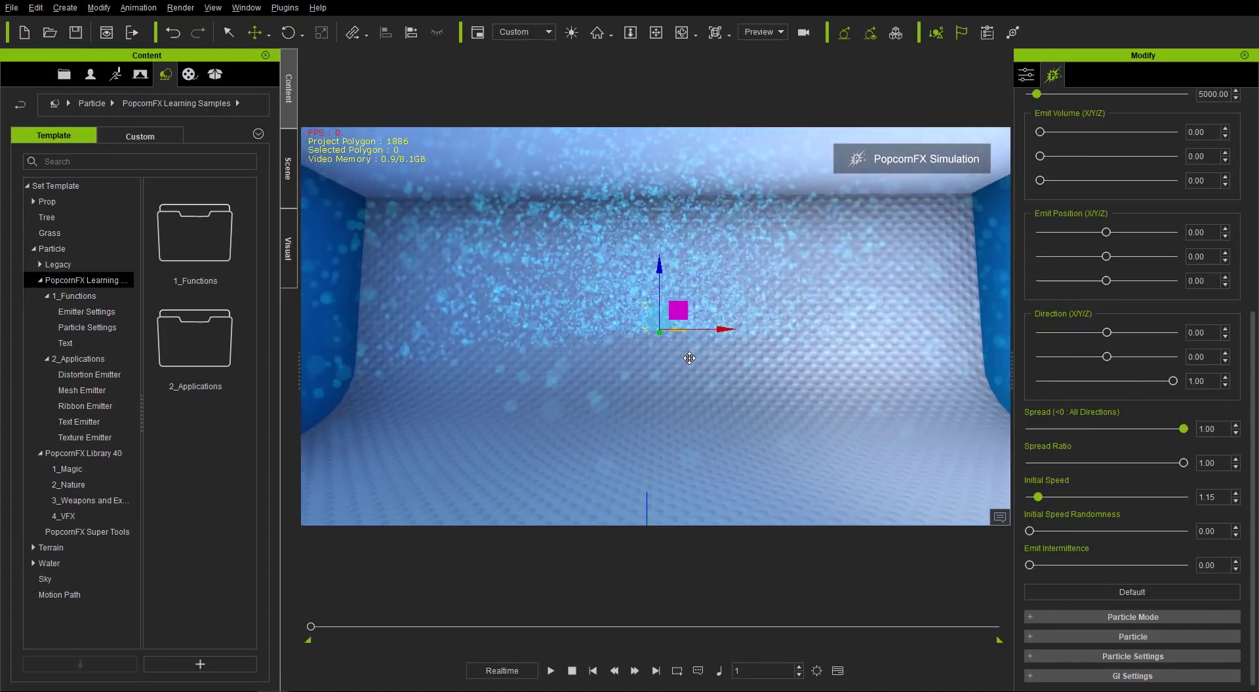
{"action": "middle_click_drag", "start_coordinate": [687, 330], "coordinate": [685, 291]}
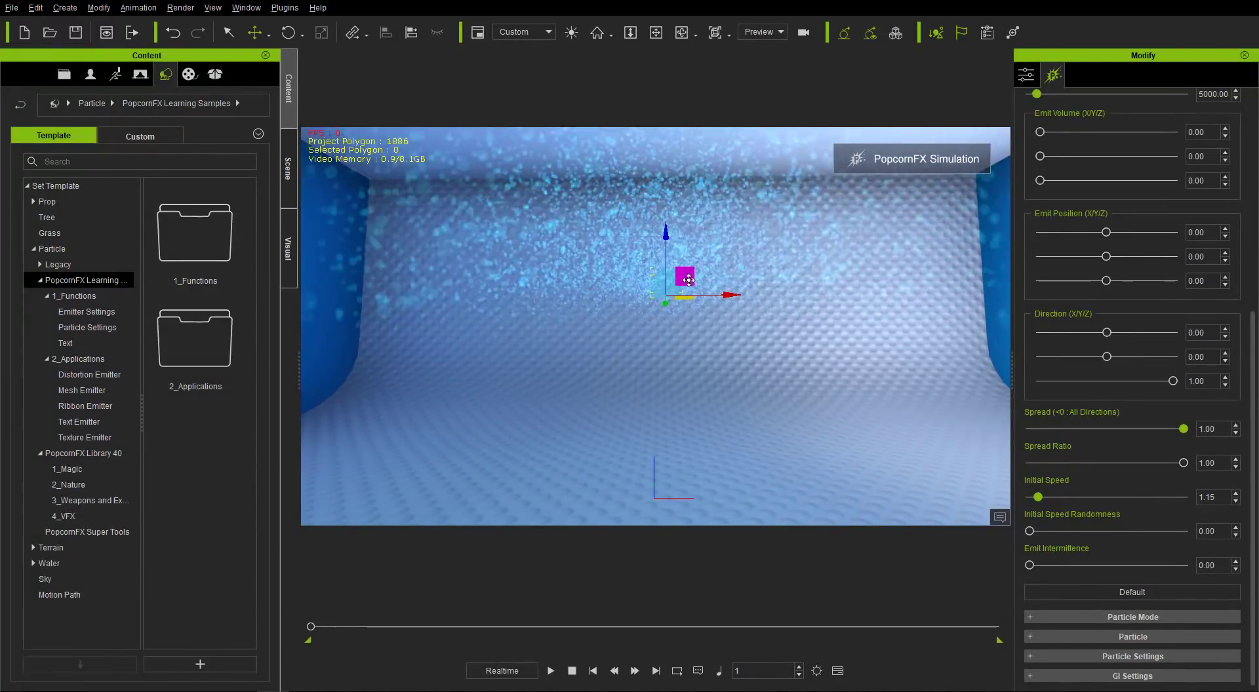
Narrow the emitter's Spread to about 0.29 and inspect the particle cone up close
{"action": "scroll", "coordinate": [685, 295], "scroll_direction": "down", "scroll_amount": 1}
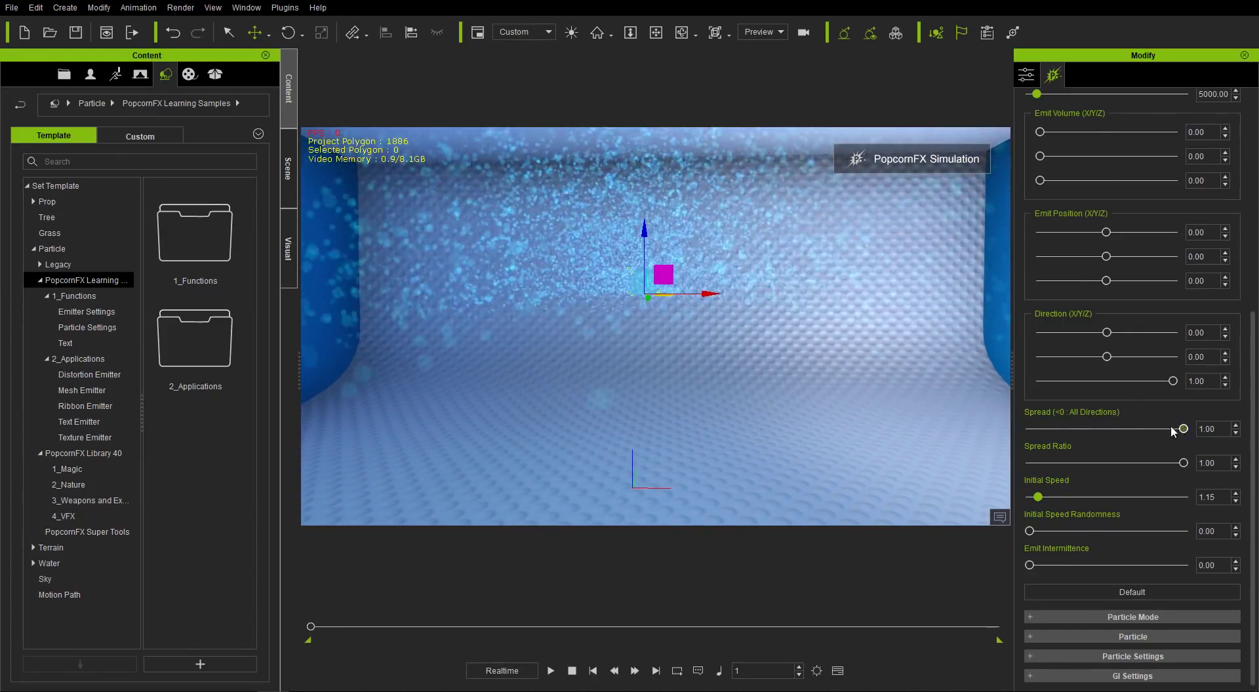
{"action": "left_click_drag", "start_coordinate": [1100, 429], "coordinate": [1088, 429]}
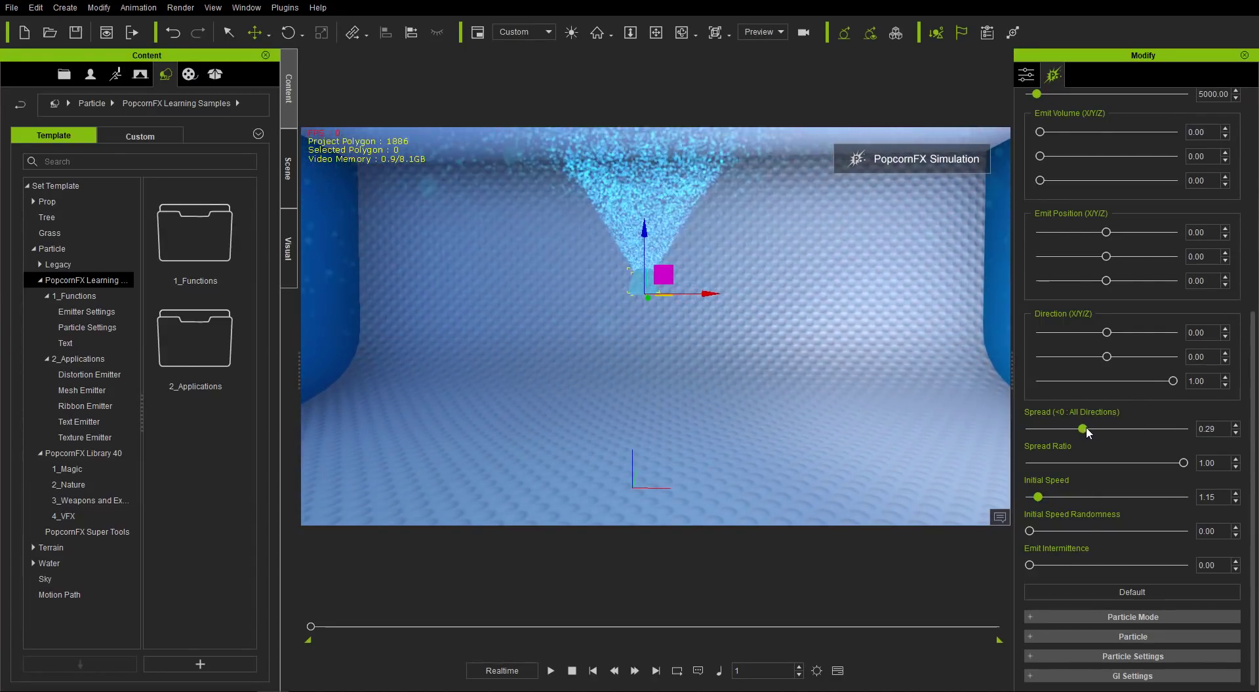
{"action": "scroll", "coordinate": [728, 375], "scroll_direction": "up", "scroll_amount": 5}
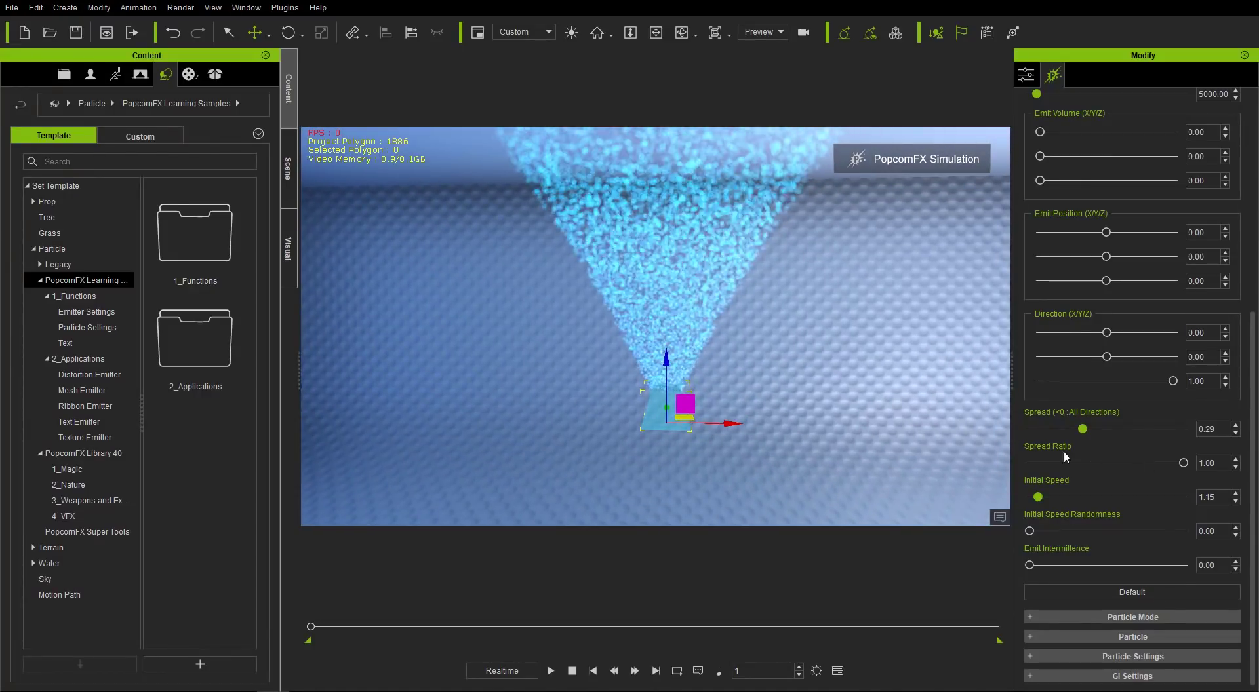
Reduce the Spread Ratio to about 0.26 and finally to 0.00
{"action": "right_click_drag", "start_coordinate": [522, 423], "coordinate": [815, 416]}
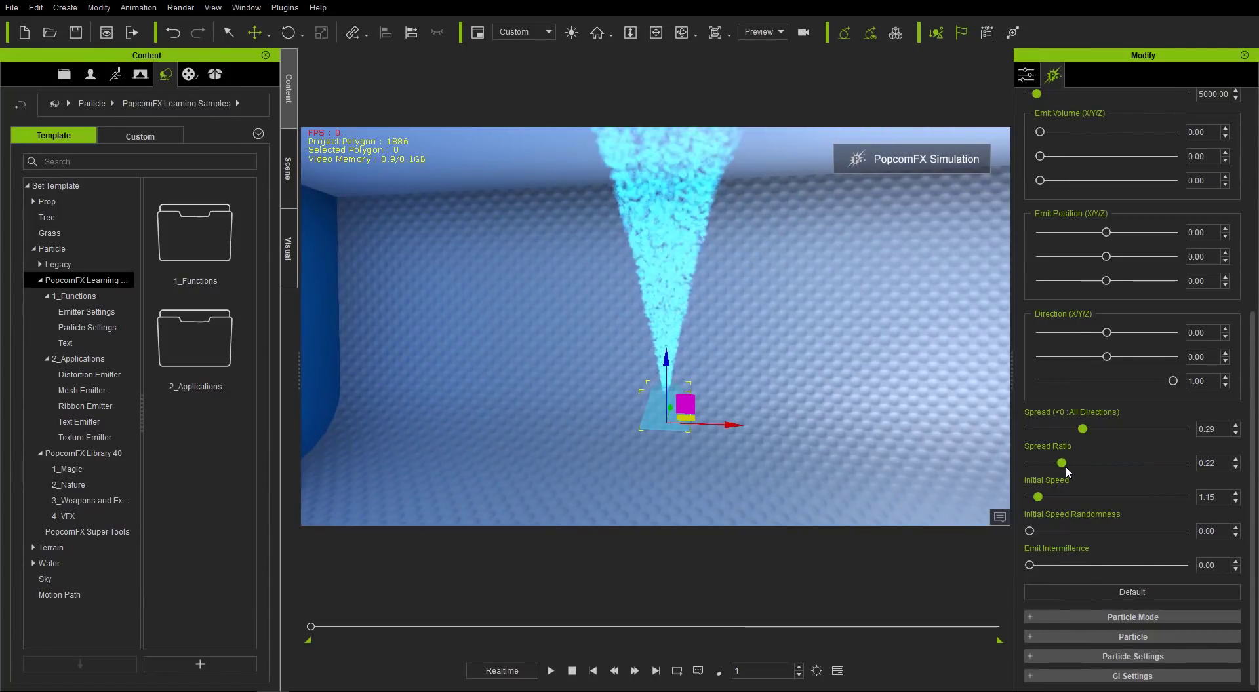
{"action": "left_click_drag", "start_coordinate": [1065, 466], "coordinate": [1068, 466]}
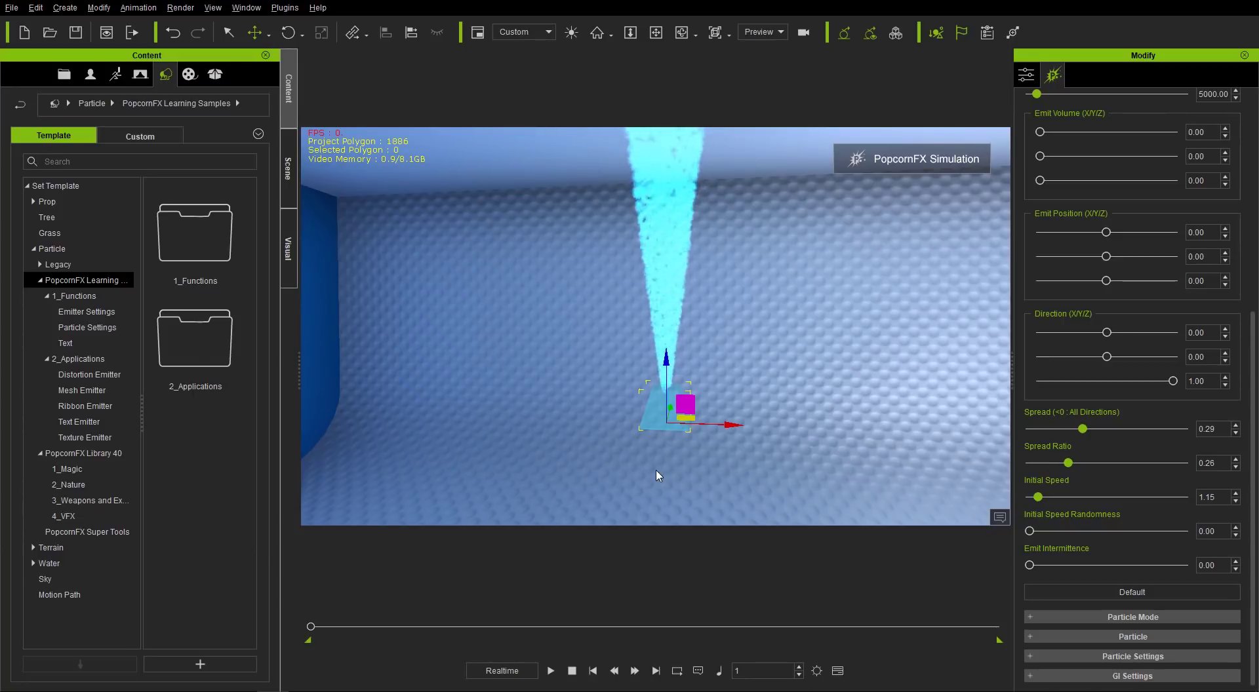
{"action": "right_click_drag", "start_coordinate": [657, 473], "coordinate": [667, 402]}
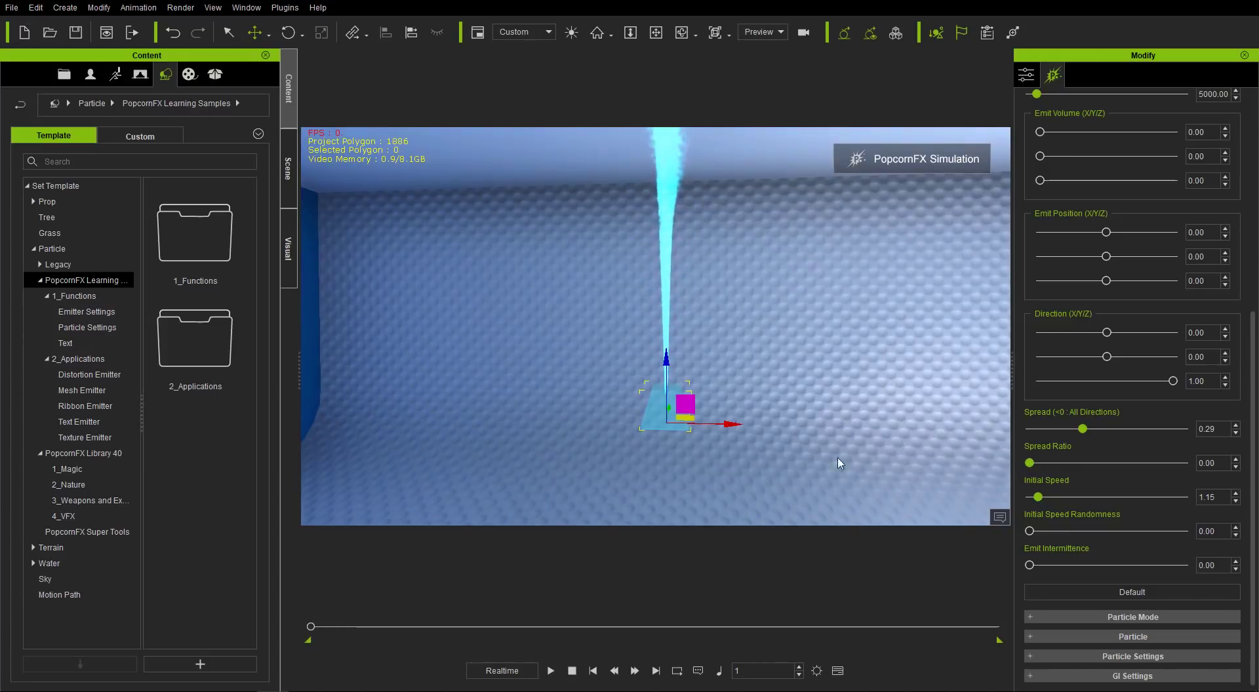
Inspect the flattened particle spray from several angles and rotate the emitter to tilt it
{"action": "right_click_drag", "start_coordinate": [625, 433], "coordinate": [762, 401]}
{"action": "right_click_drag", "start_coordinate": [632, 406], "coordinate": [339, 453]}
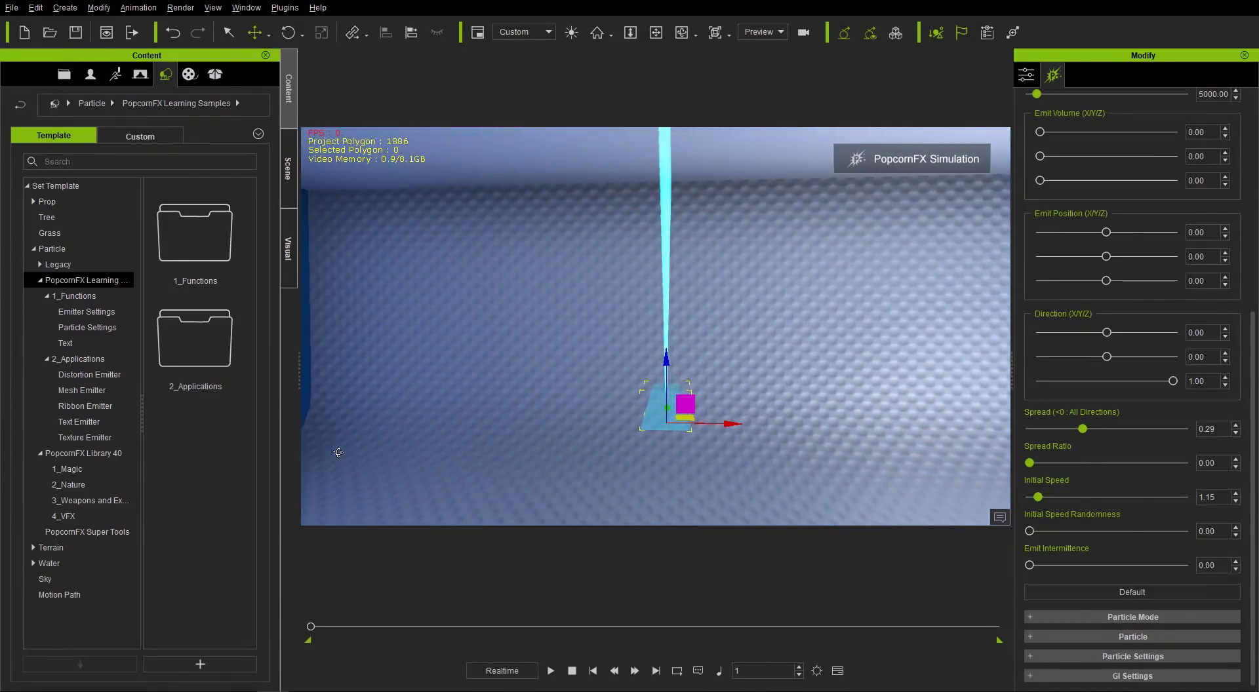
{"action": "right_click_drag", "start_coordinate": [504, 430], "coordinate": [683, 434]}
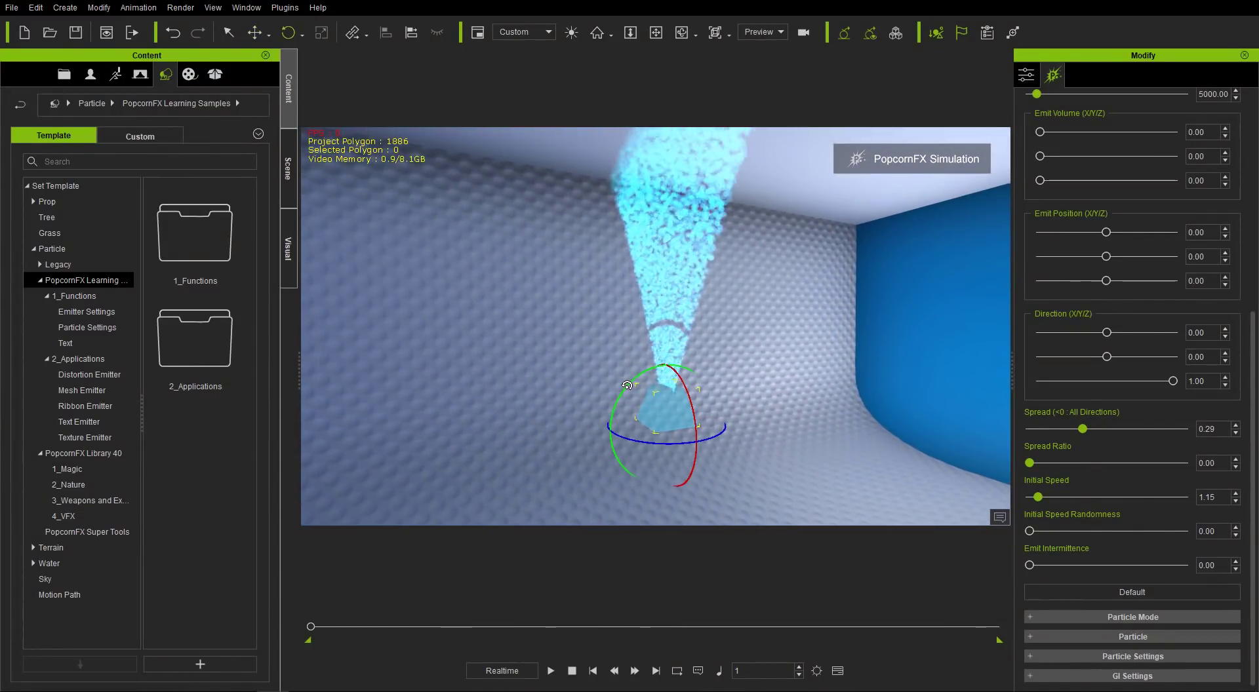
{"action": "left_click_drag", "start_coordinate": [671, 370], "coordinate": [669, 409]}
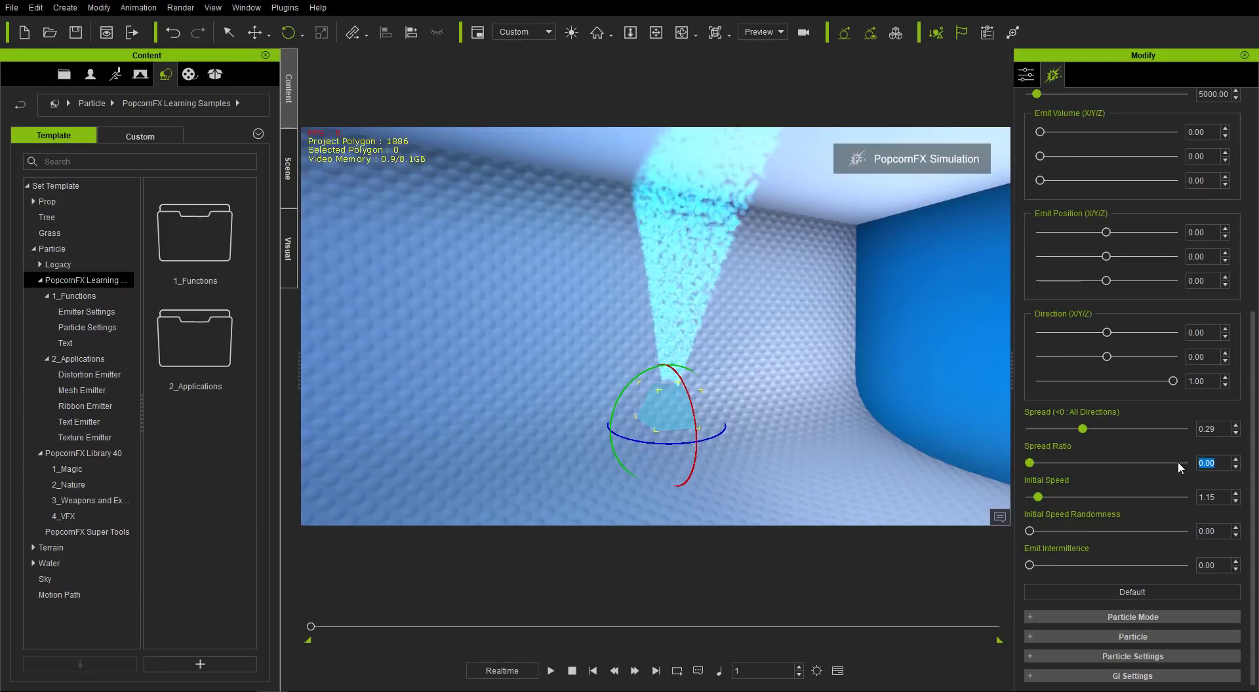
Set the emitter's Spread Ratio to 1 and its Spread to 0
{"action": "type", "text": "1"}
{"action": "key", "text": "Return"}
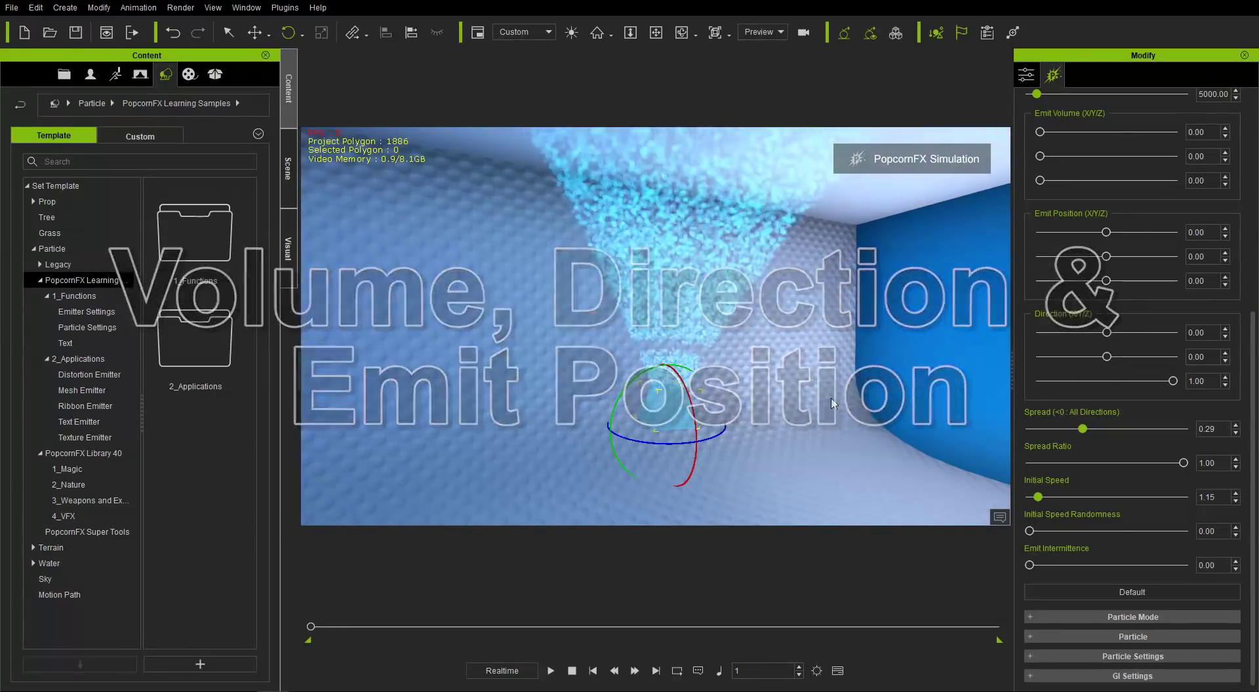
{"action": "right_click_drag", "start_coordinate": [862, 388], "coordinate": [1056, 427]}
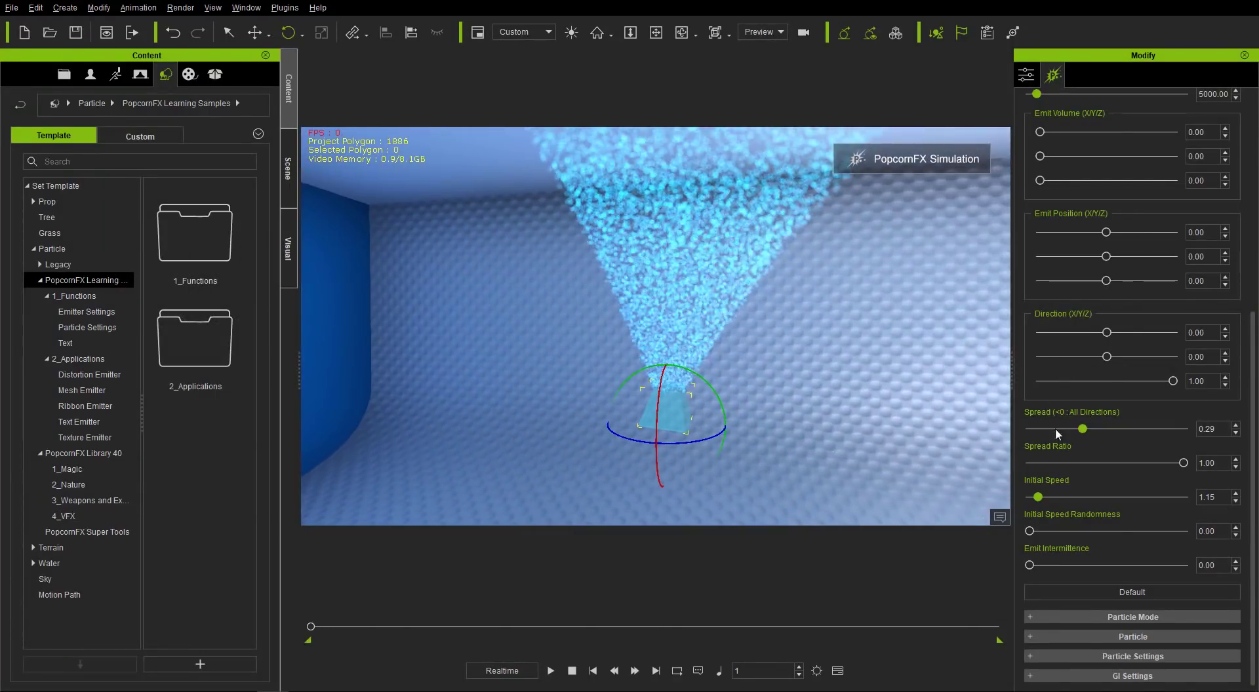
{"action": "double_click", "coordinate": [1205, 429]}
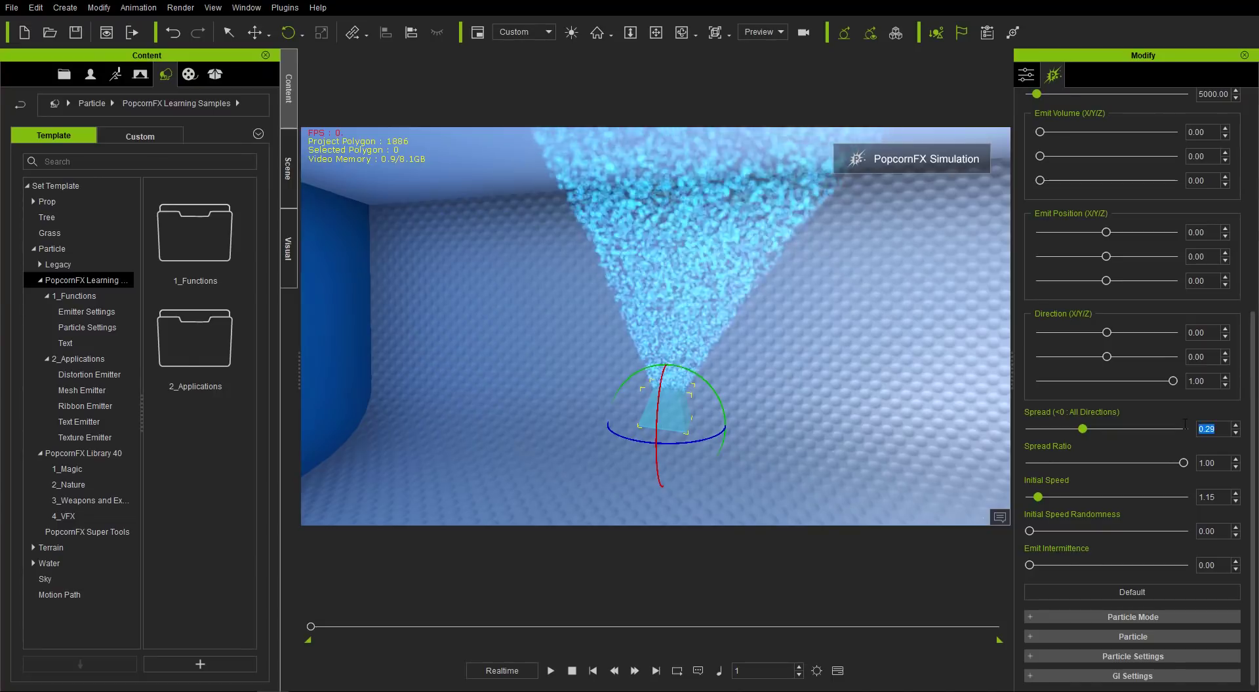
{"action": "type", "text": "0"}
{"action": "key", "text": "Return"}
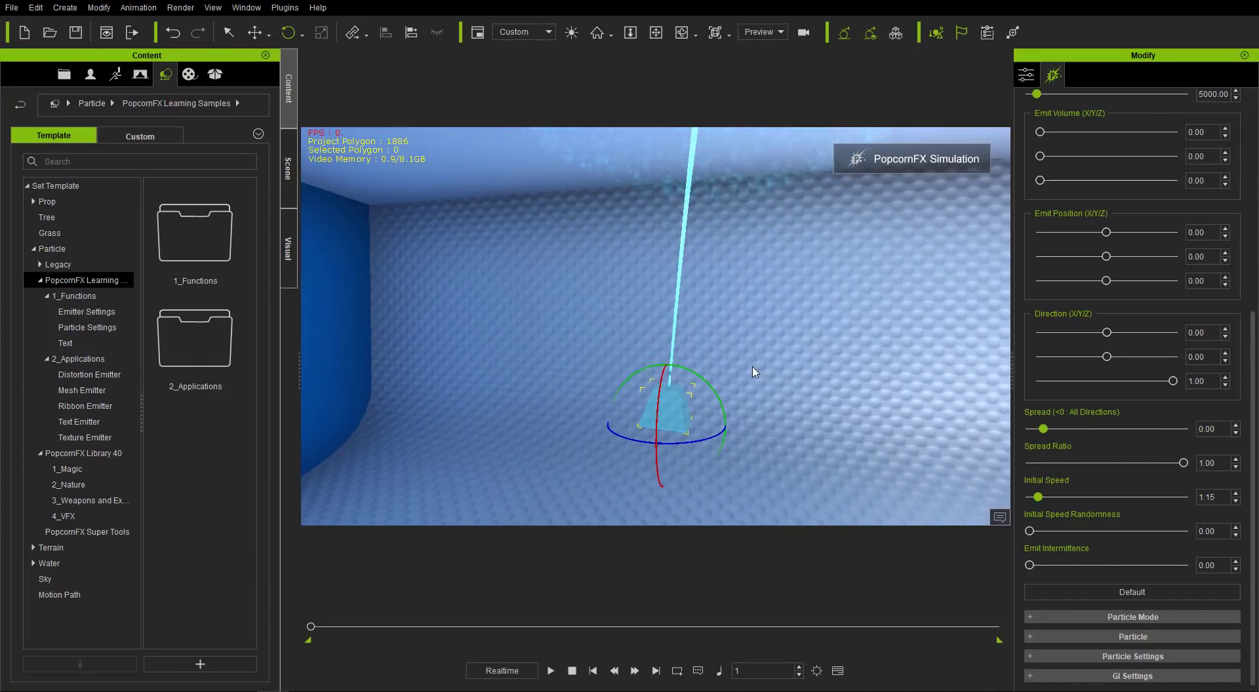
Reset the emitter's rotation to 0 on all axes in its transform values
{"action": "left_click", "coordinate": [1027, 74]}
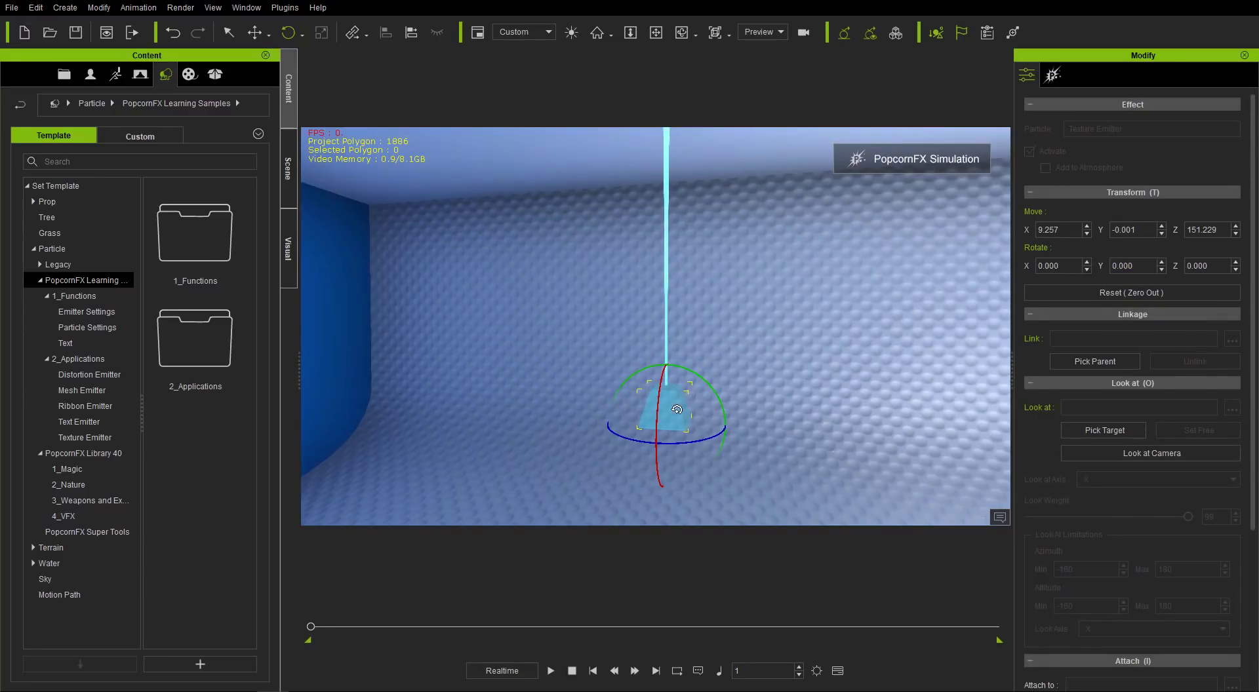
{"action": "right_click_drag", "start_coordinate": [705, 414], "coordinate": [716, 382]}
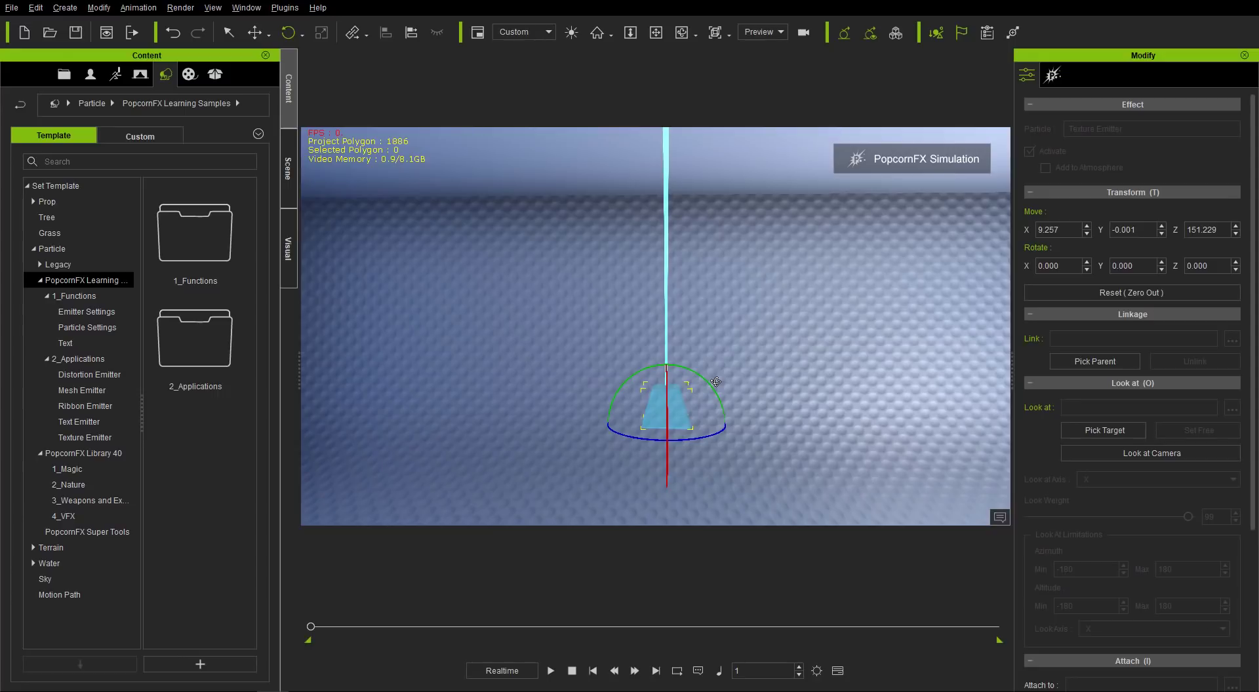
Set the emitter's Z Direction to 0.00 and move the emitter up in the scene
{"action": "left_click", "coordinate": [1053, 77]}
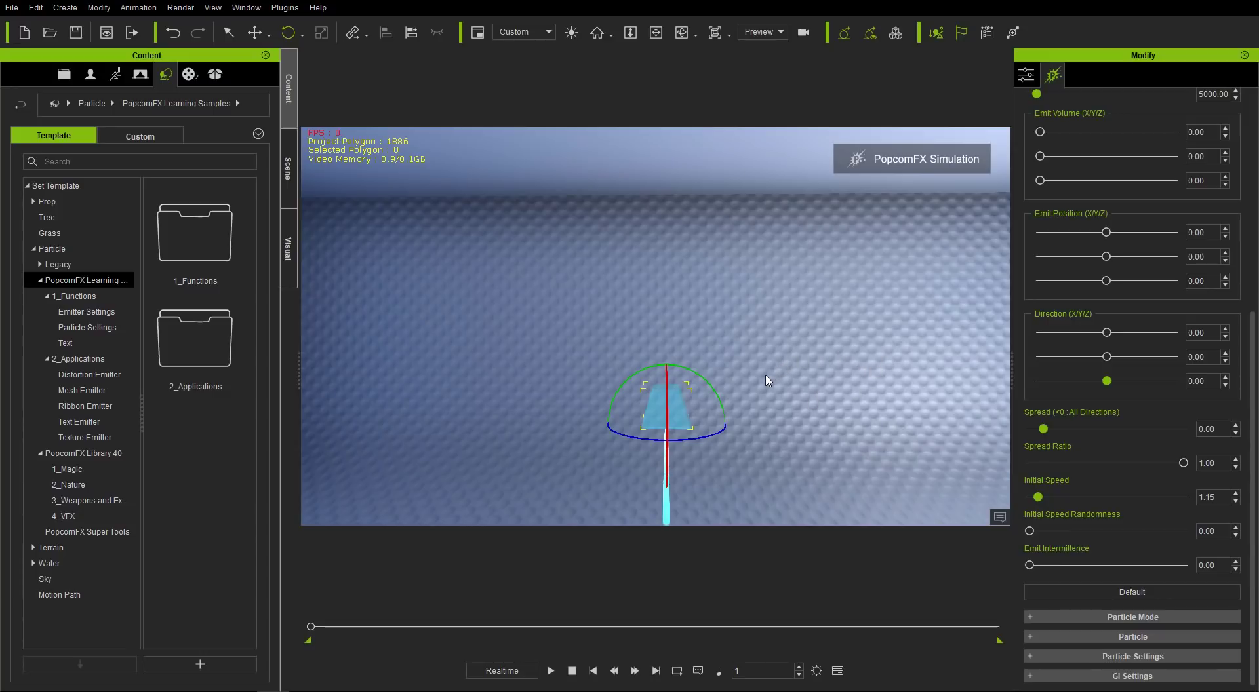
{"action": "left_click_drag", "start_coordinate": [691, 401], "coordinate": [680, 276]}
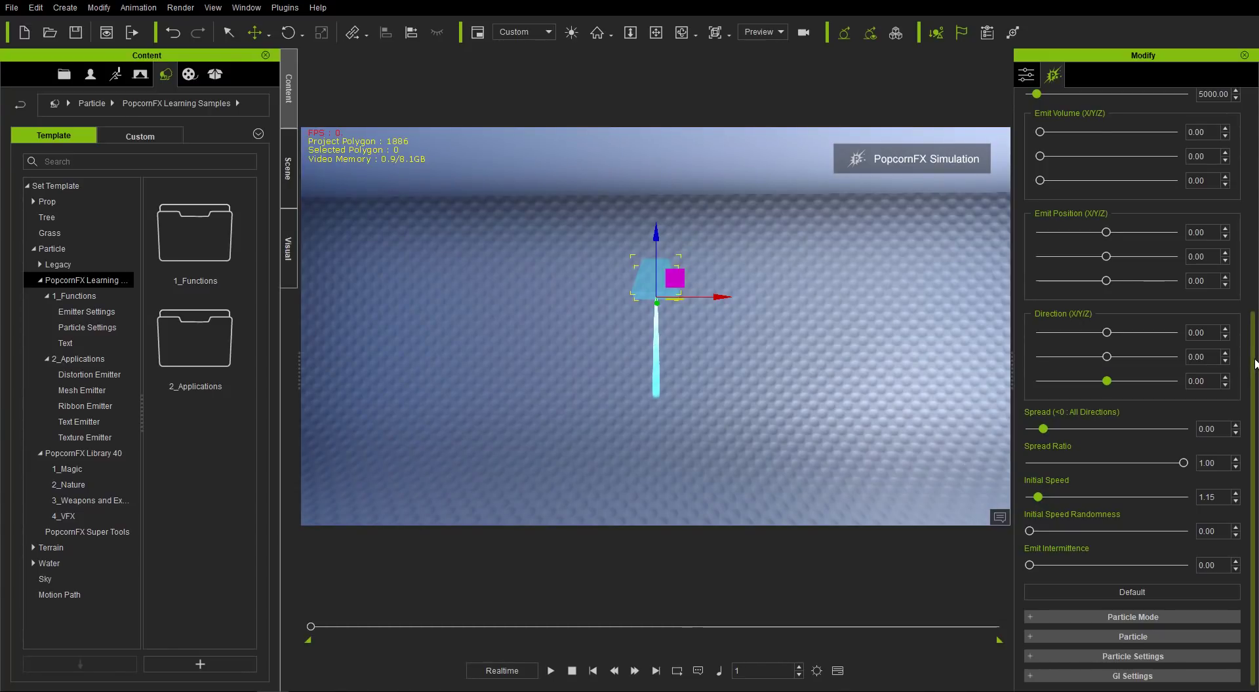
In the Particle Settings' Force group, set the Z Gravity to 0.00 and frame the emitter in the view
{"action": "left_click", "coordinate": [1119, 654]}
{"action": "scroll", "coordinate": [1133, 644], "scroll_direction": "down", "scroll_amount": 3}
{"action": "left_click", "coordinate": [1057, 535]}
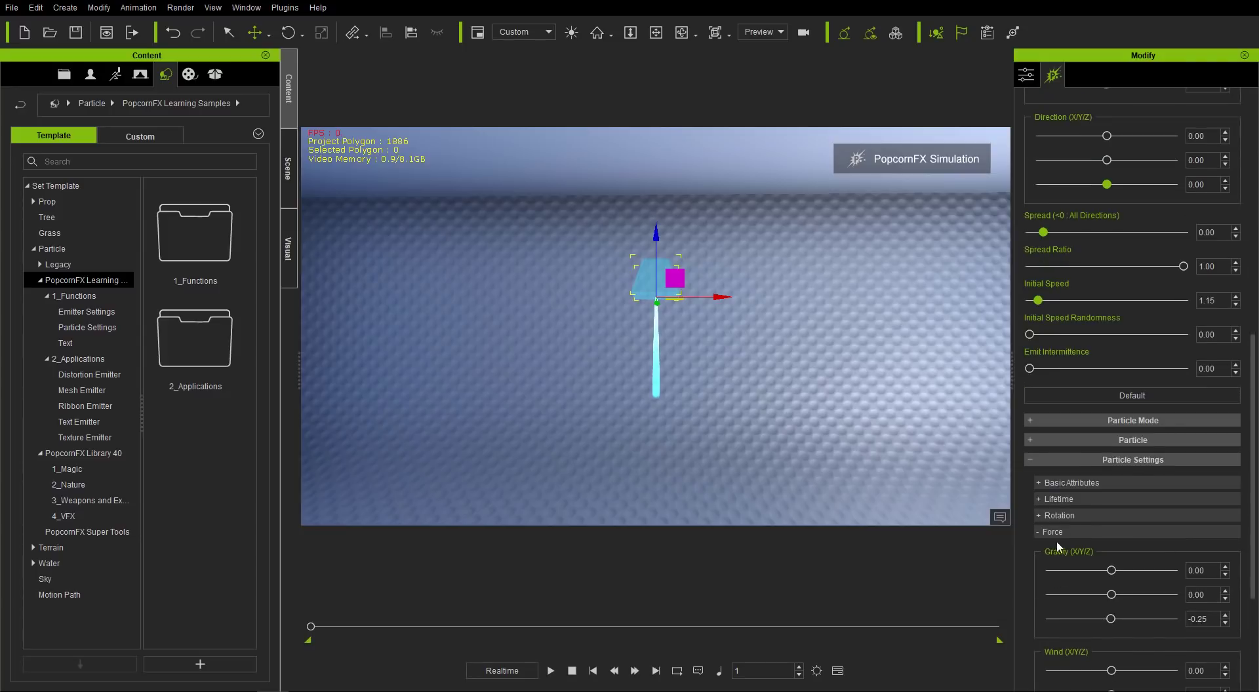
{"action": "left_click", "coordinate": [1062, 532]}
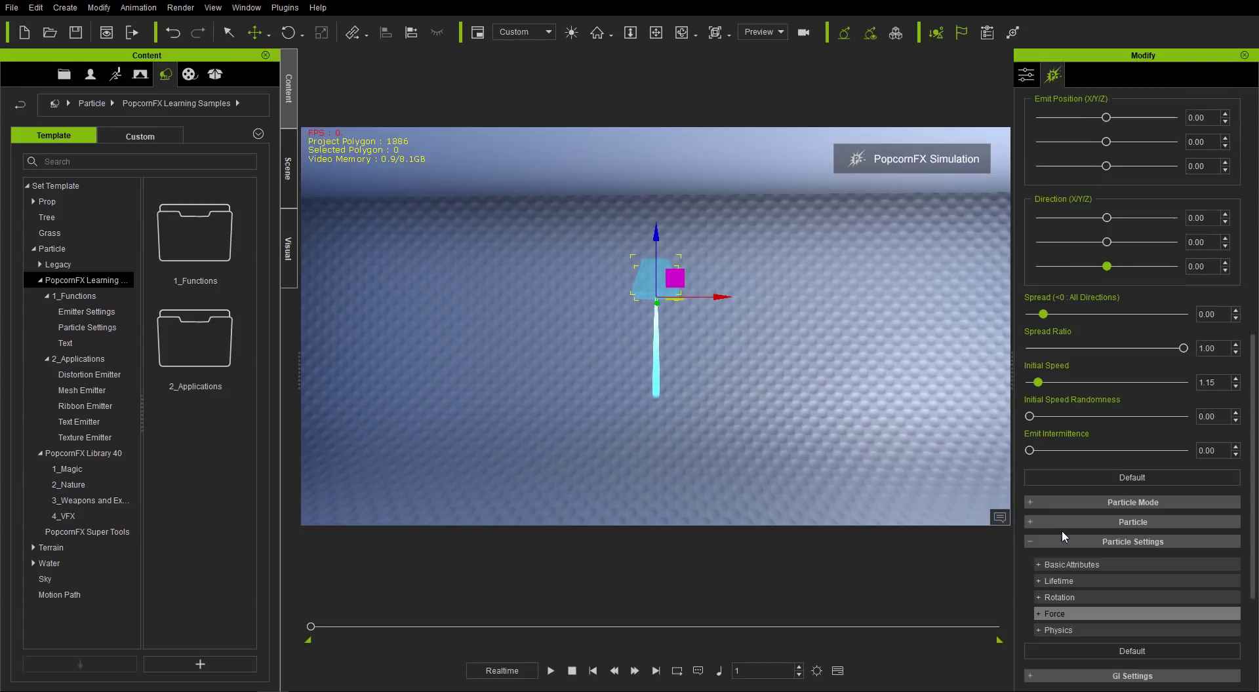
{"action": "left_click", "coordinate": [1057, 611]}
{"action": "scroll", "coordinate": [1089, 581], "scroll_direction": "down", "scroll_amount": 3}
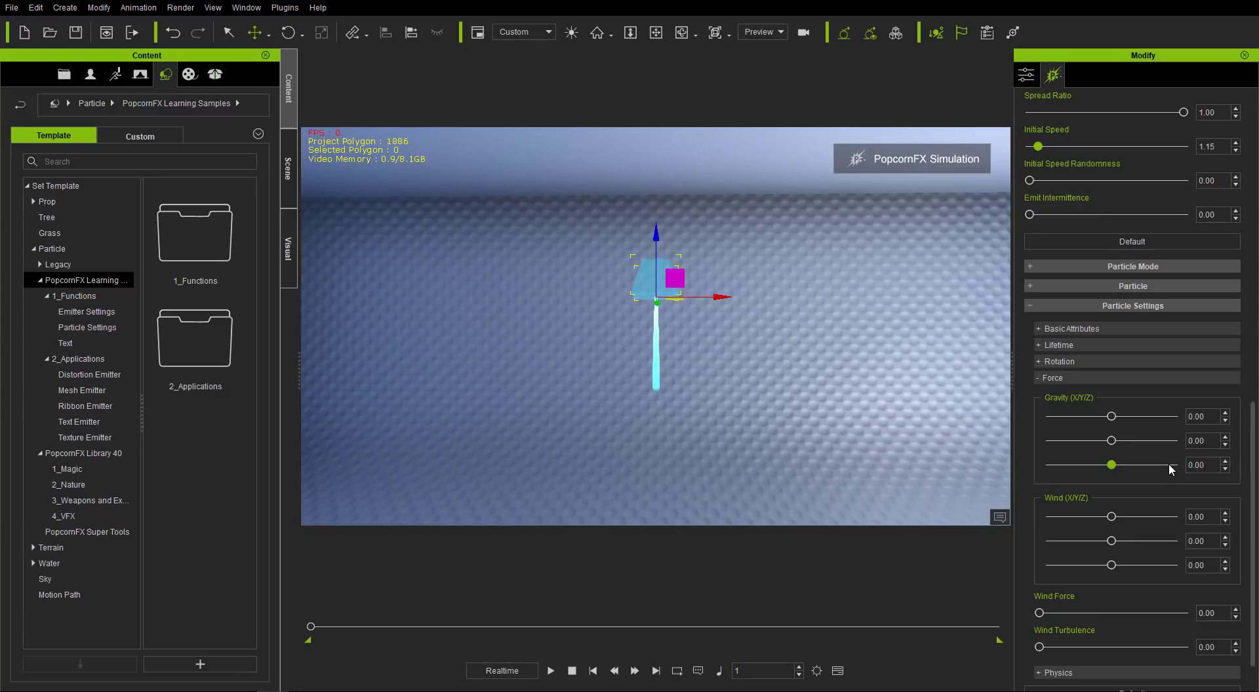
{"action": "key", "text": "z"}
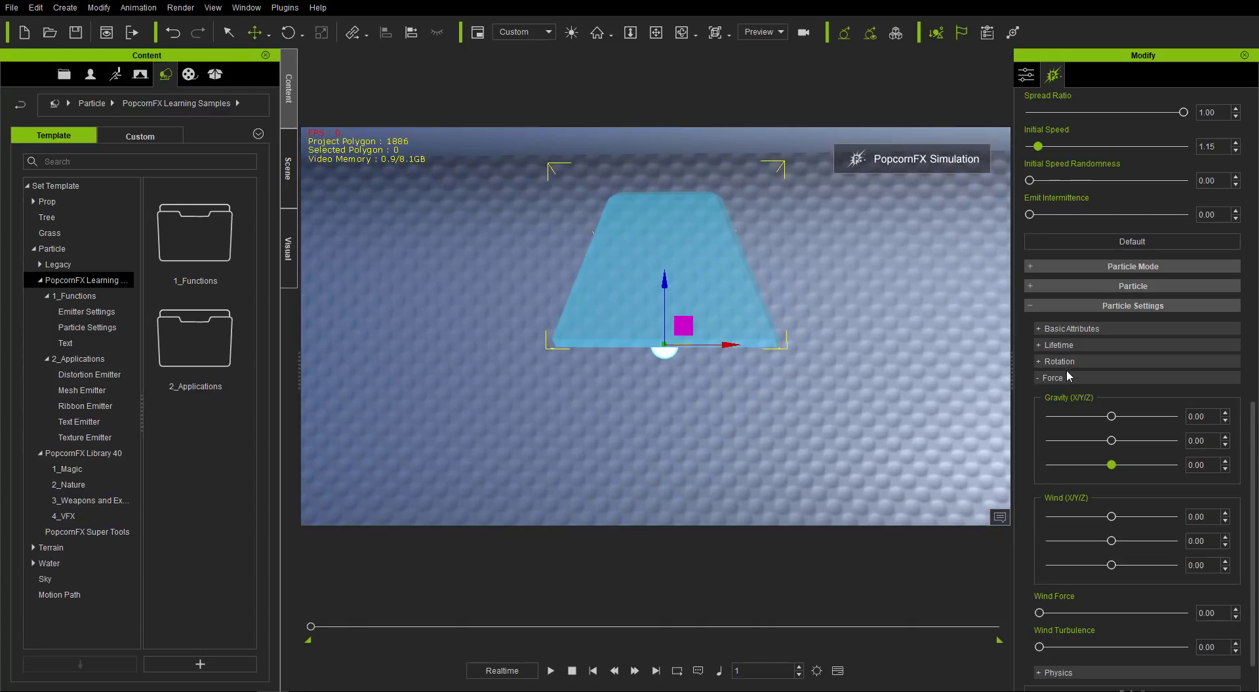
Collapse the Force group and set the emitter's X Emit Volume to 100 in the Emitter Settings
{"action": "left_click", "coordinate": [1057, 377]}
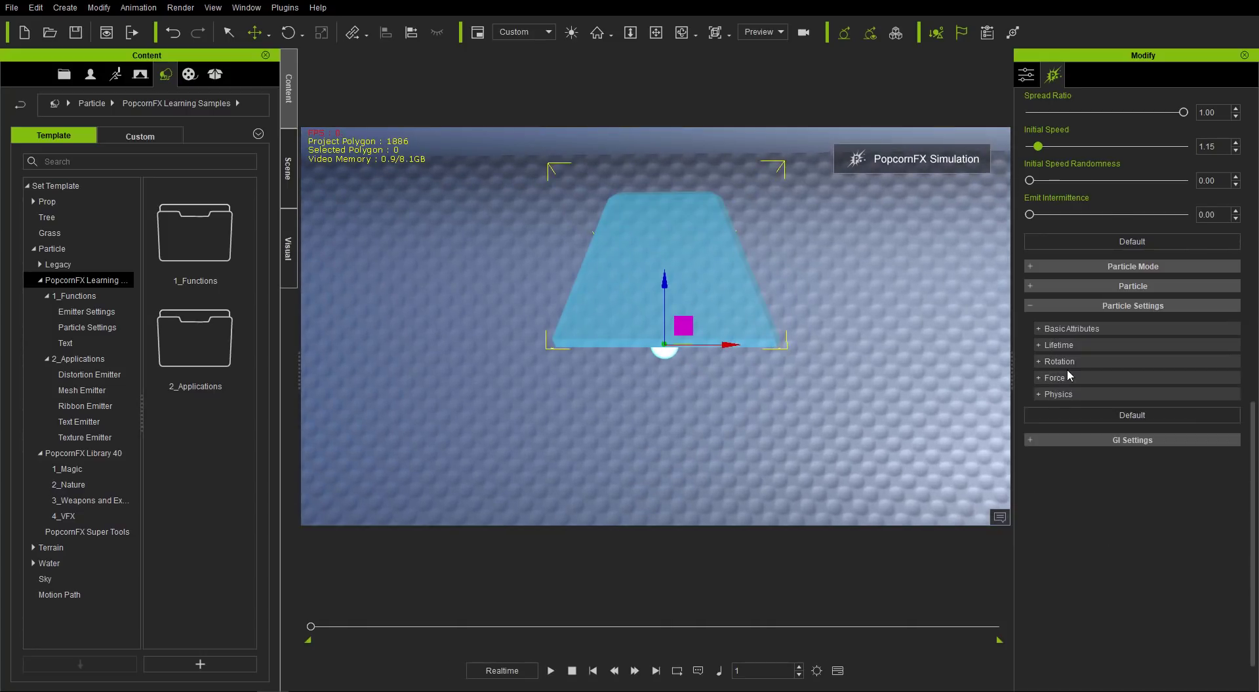
{"action": "scroll", "coordinate": [1082, 367], "scroll_direction": "up", "scroll_amount": 3}
{"action": "scroll", "coordinate": [1095, 362], "scroll_direction": "up", "scroll_amount": 3}
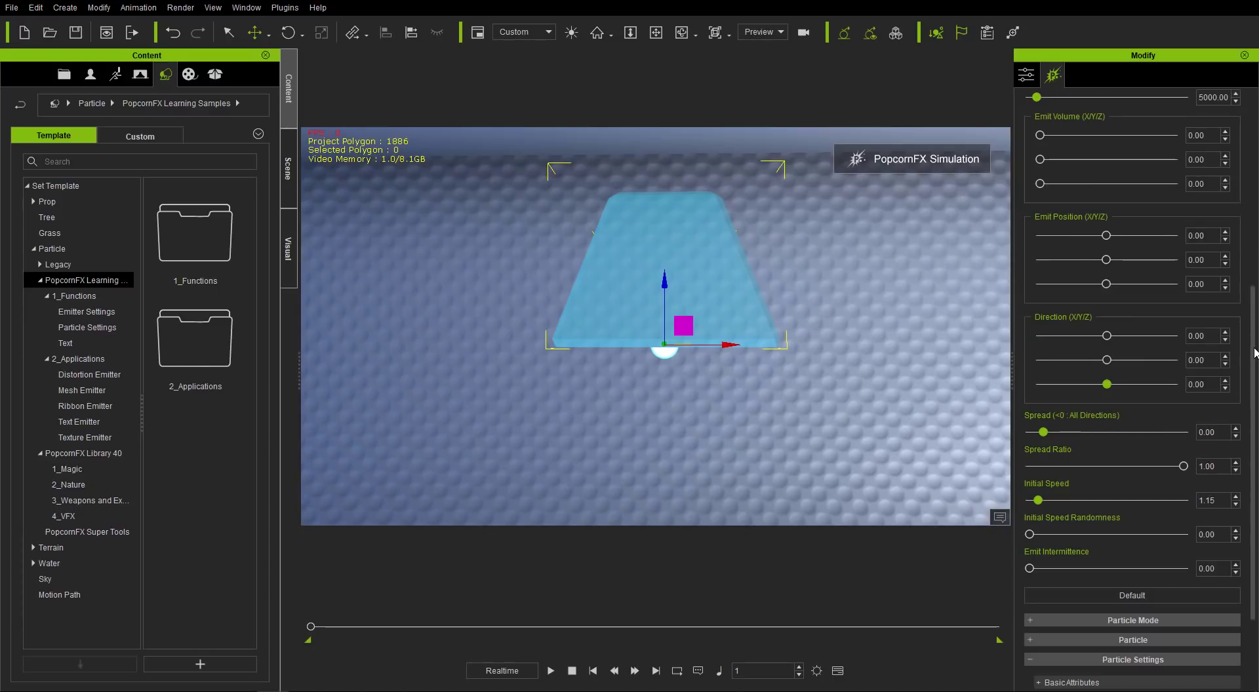
{"action": "scroll", "coordinate": [1114, 367], "scroll_direction": "up", "scroll_amount": 6}
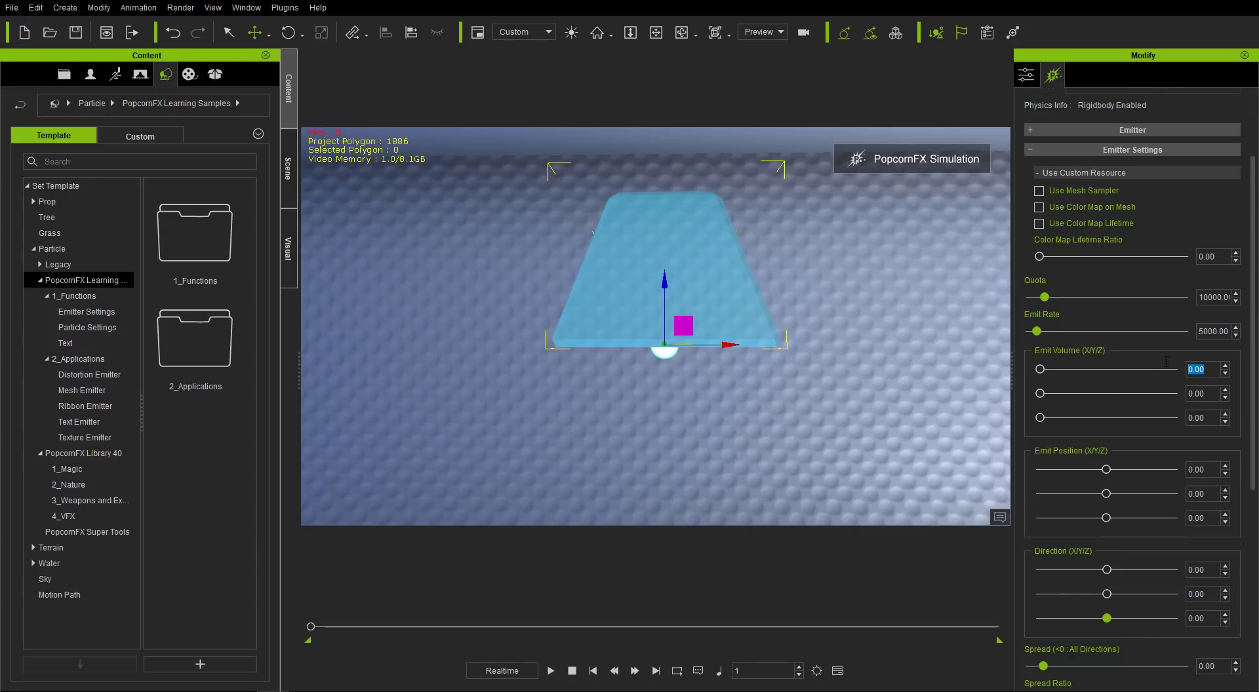
{"action": "type", "text": "0"}
{"action": "key", "text": "Return"}
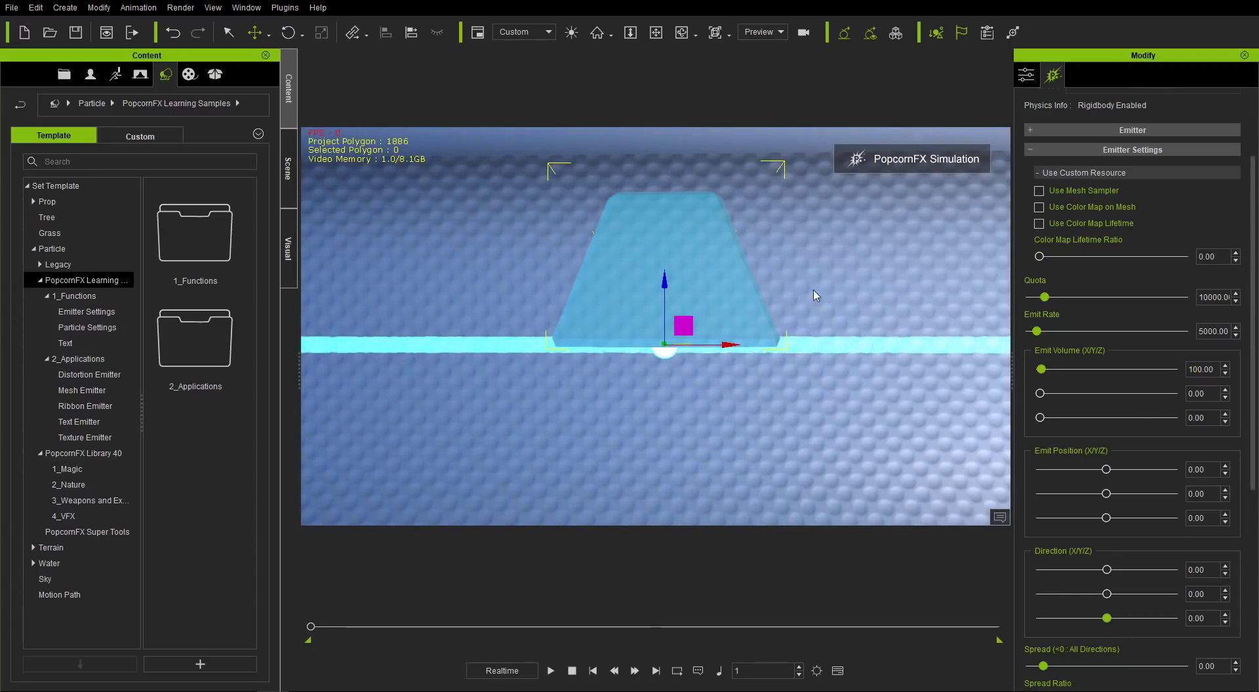
{"action": "scroll", "coordinate": [800, 249], "scroll_direction": "down", "scroll_amount": 5}
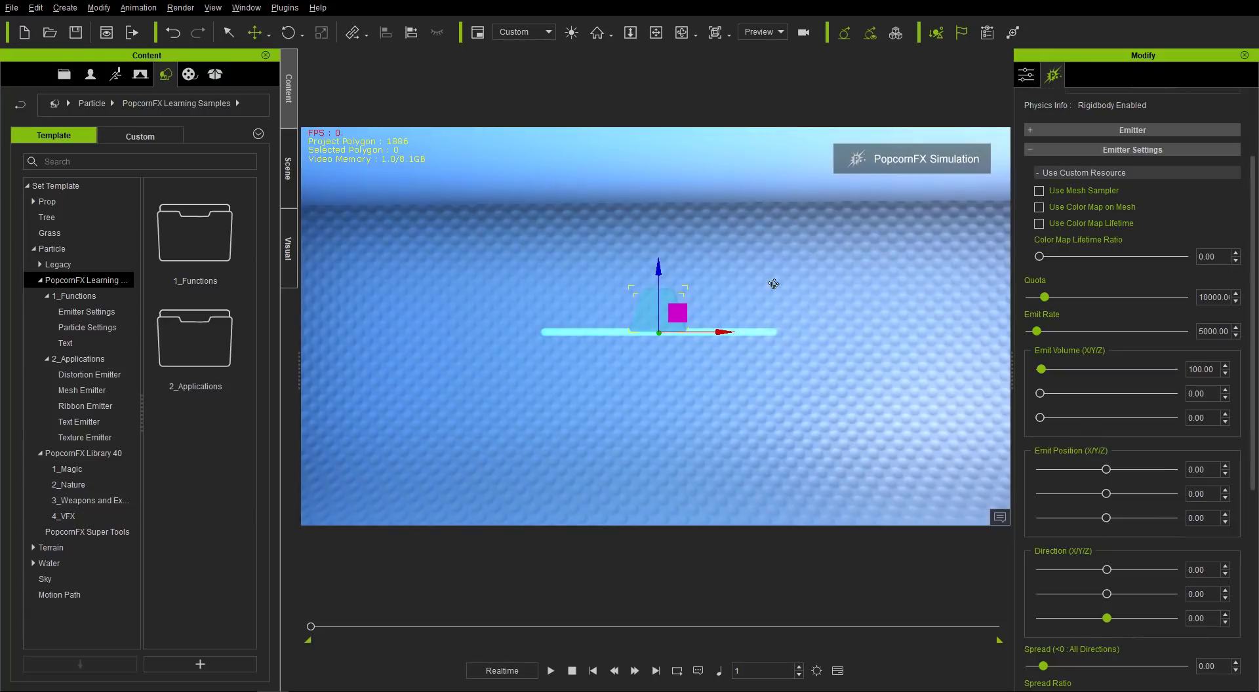
Set the emitter's Y Emit Volume to 100 and move the emitter around in the scene
{"action": "right_click_drag", "start_coordinate": [774, 284], "coordinate": [657, 391]}
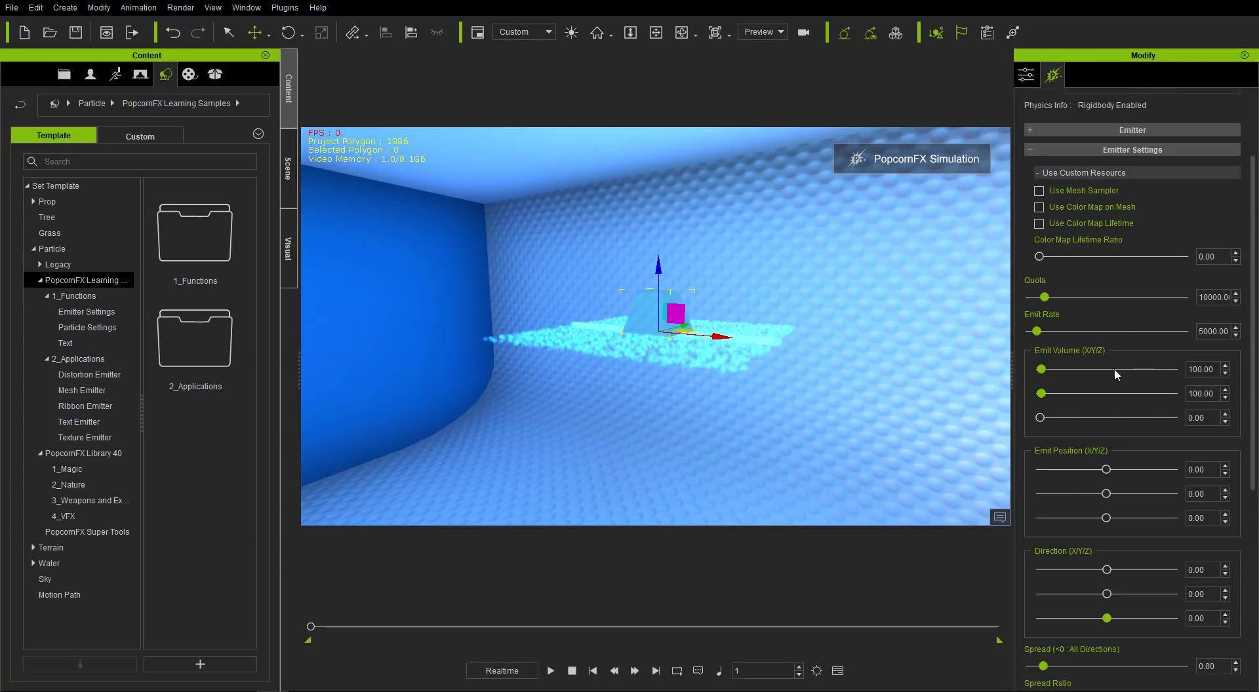
{"action": "right_click_drag", "start_coordinate": [799, 286], "coordinate": [746, 373]}
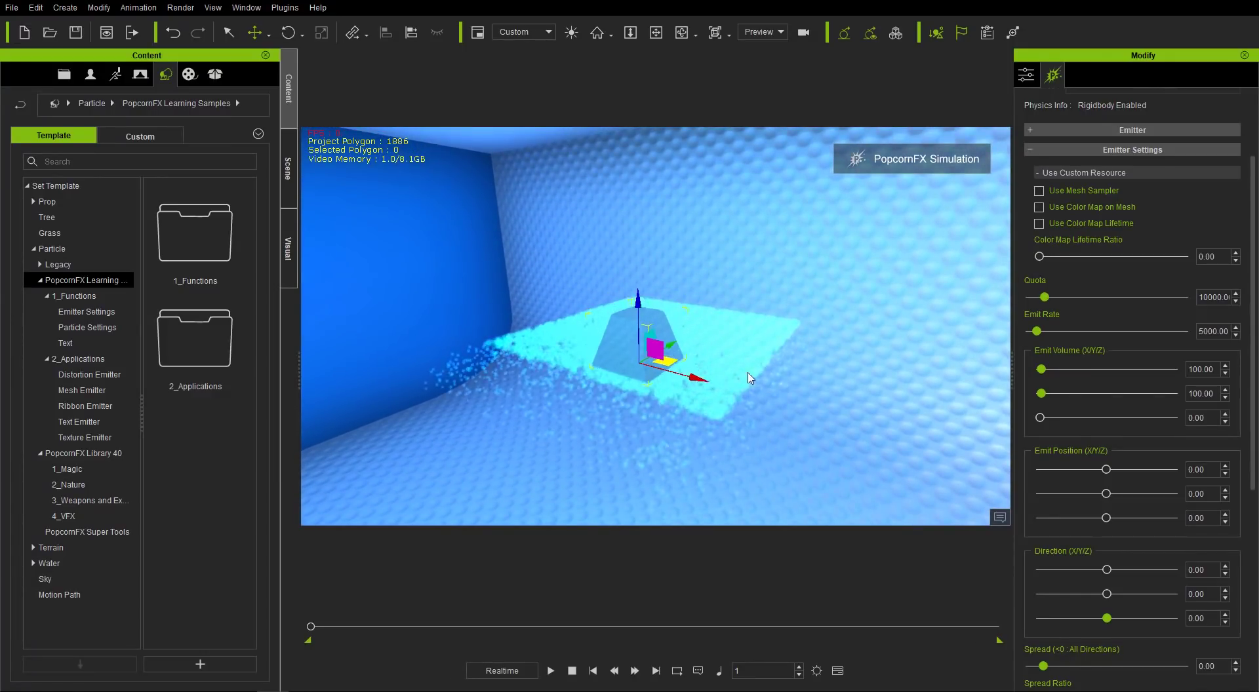
{"action": "right_click_drag", "start_coordinate": [825, 354], "coordinate": [596, 326]}
{"action": "left_click_drag", "start_coordinate": [595, 327], "coordinate": [635, 314]}
{"action": "left_click_drag", "start_coordinate": [643, 252], "coordinate": [649, 280]}
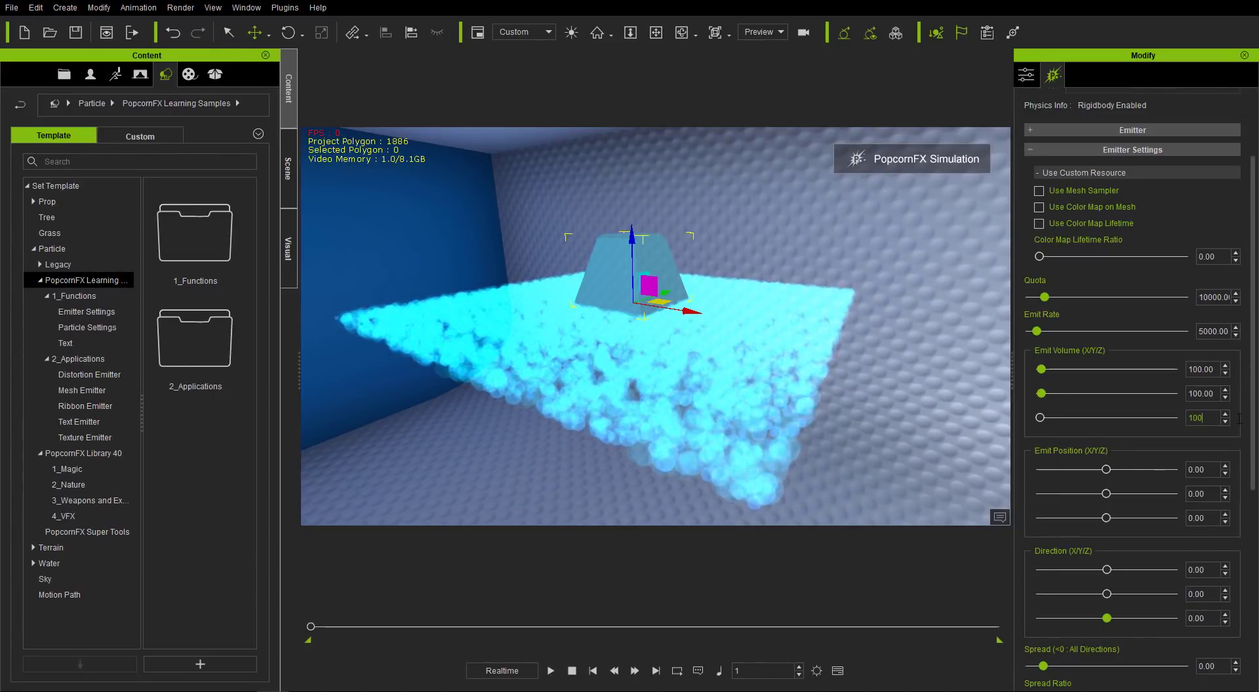
Set the emitter's Z Emit Volume to 100 and view the particle cube from another side
{"action": "type", "text": "100"}
{"action": "key", "text": "Return"}
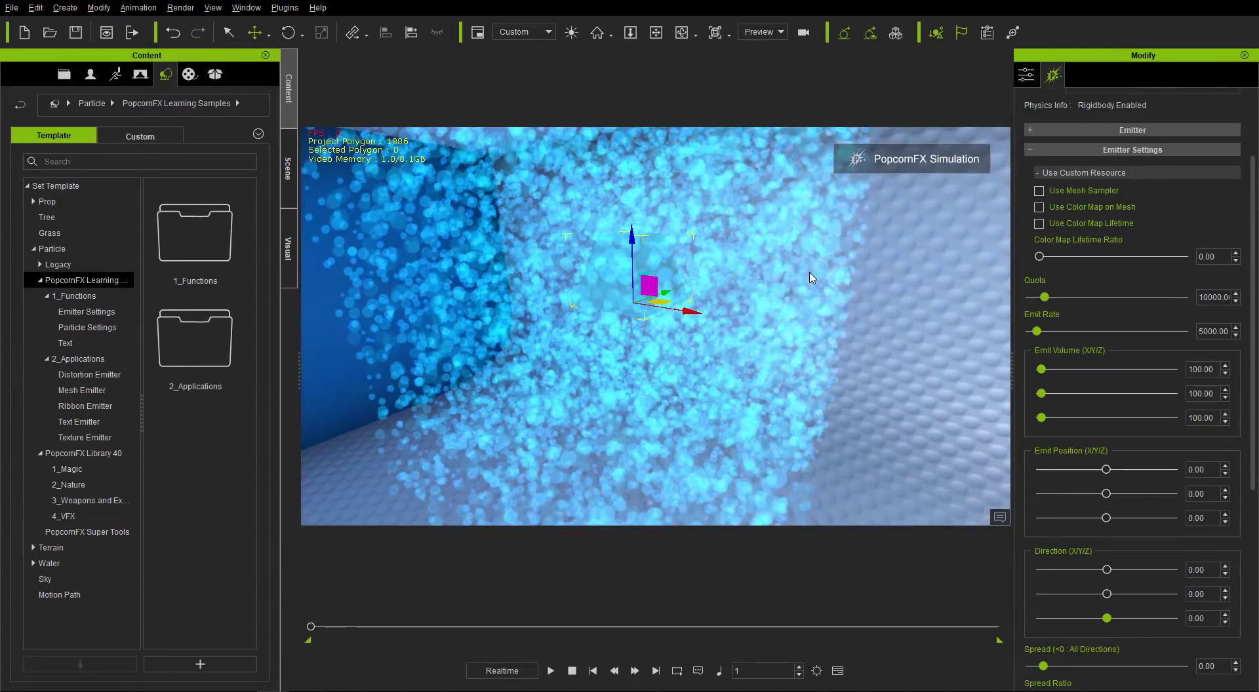
{"action": "right_click_drag", "start_coordinate": [780, 368], "coordinate": [725, 363]}
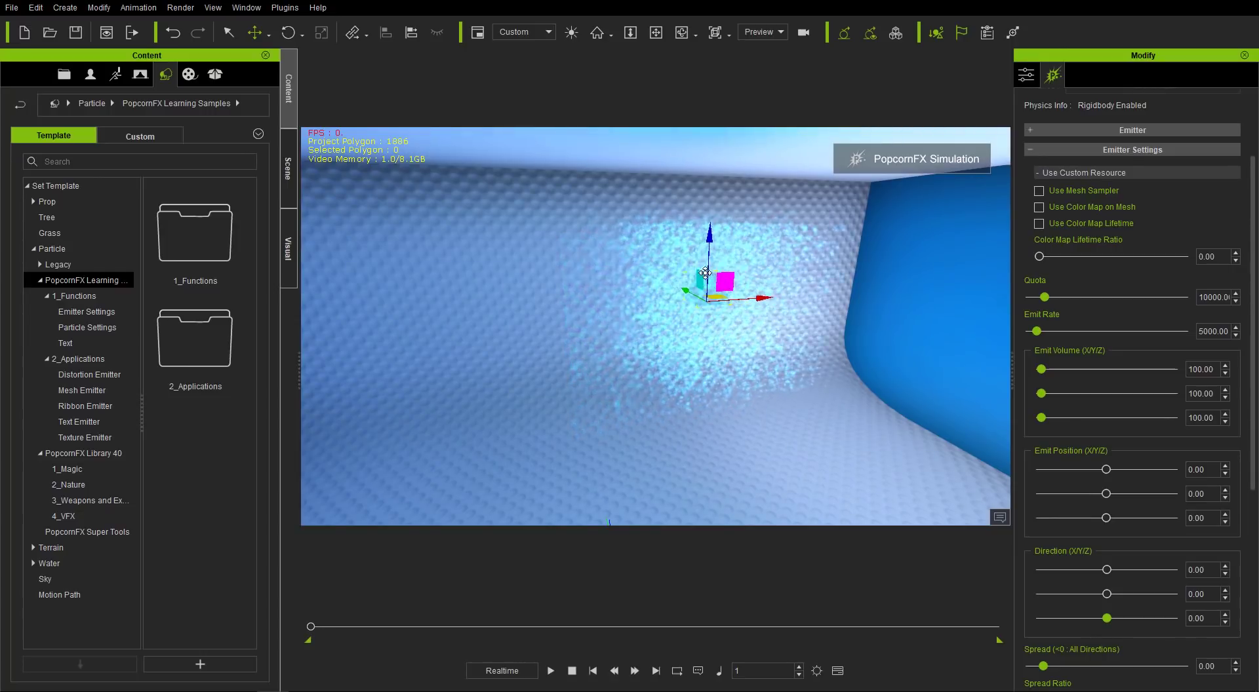
Move the emitter back and forth through the scene to test the particle trail, leaving it near the middle of the room
{"action": "left_click_drag", "start_coordinate": [527, 293], "coordinate": [753, 316]}
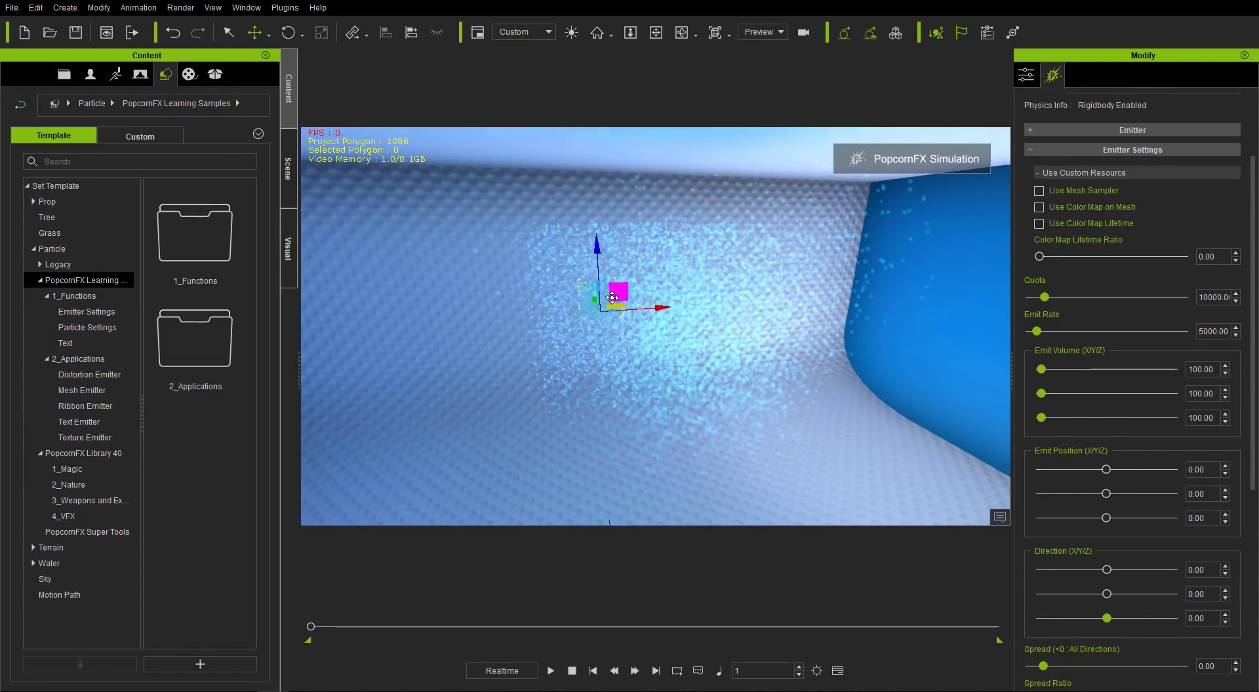
{"action": "right_click_drag", "start_coordinate": [603, 303], "coordinate": [628, 332]}
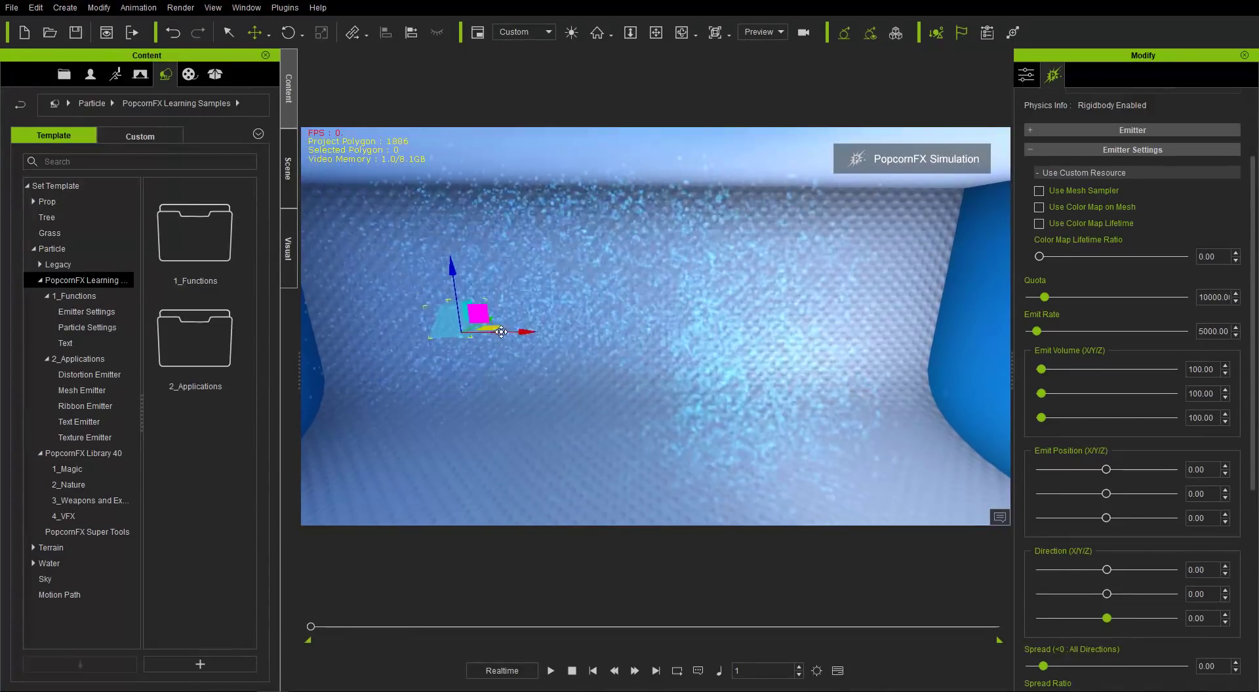
{"action": "left_click_drag", "start_coordinate": [502, 332], "coordinate": [678, 310]}
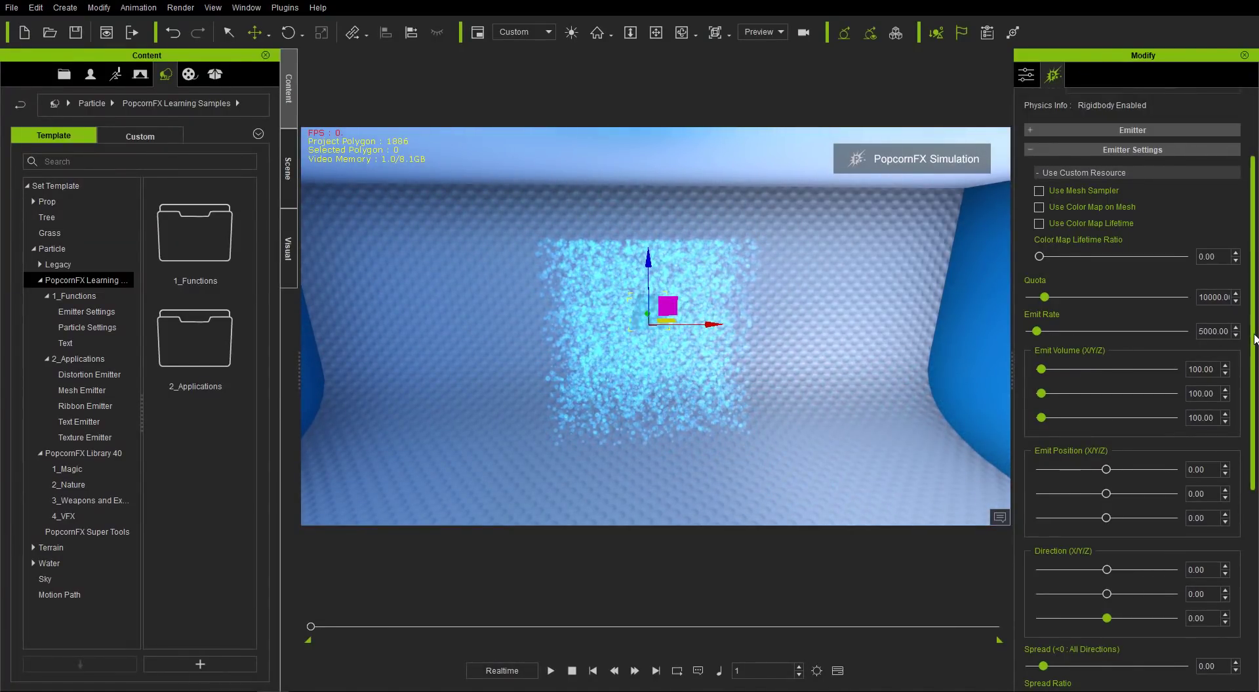
Set the emitter's X Direction to 1.00, try -1.00, and return it to 1.00
{"action": "left_click_drag", "start_coordinate": [1254, 339], "coordinate": [1254, 434]}
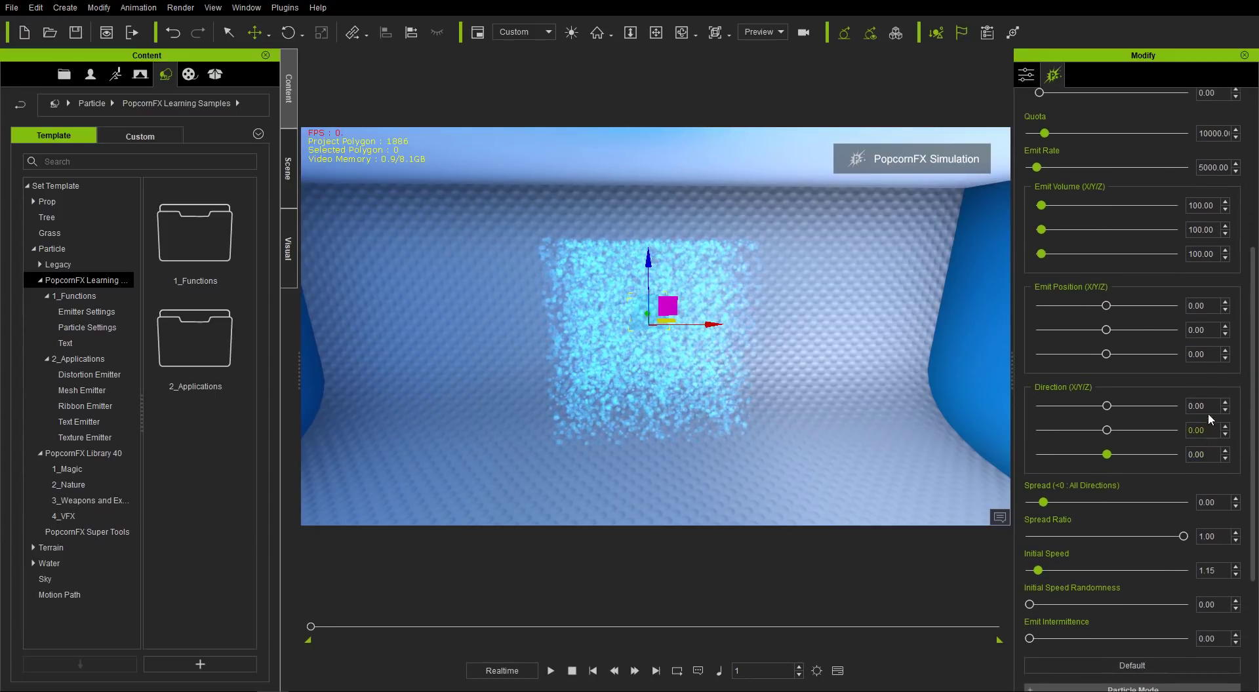
{"action": "type", "text": "1"}
{"action": "key", "text": "Return"}
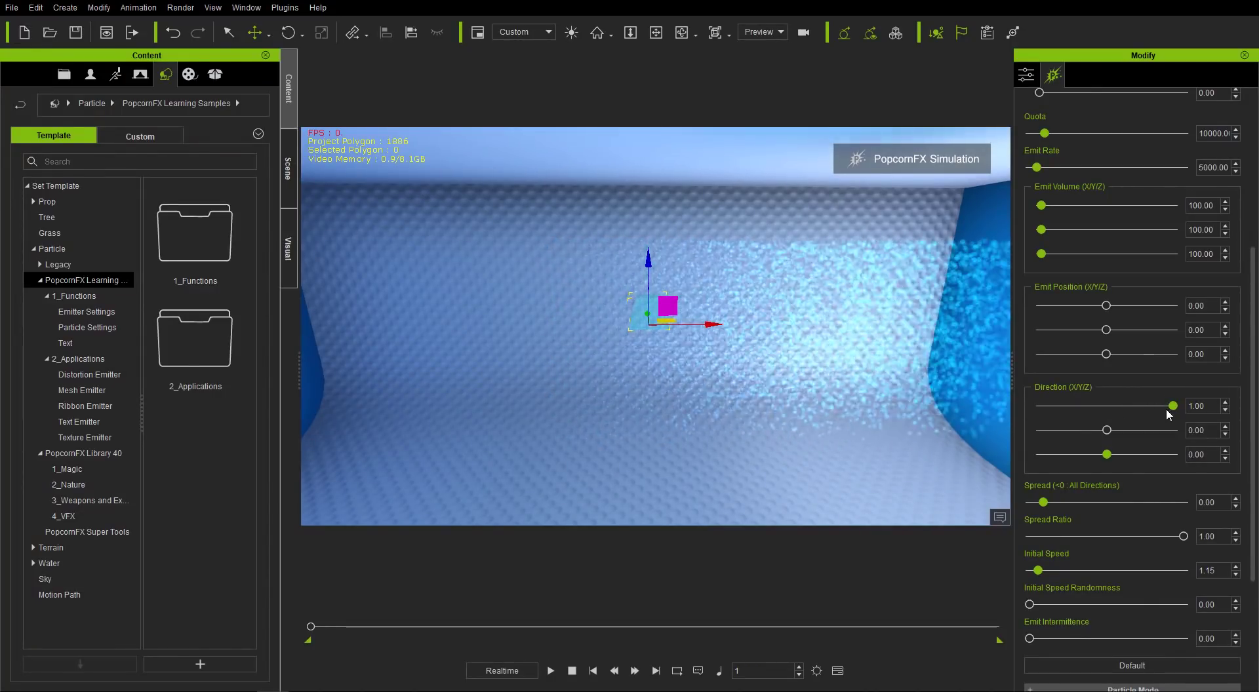
{"action": "left_click_drag", "start_coordinate": [1165, 406], "coordinate": [1012, 412]}
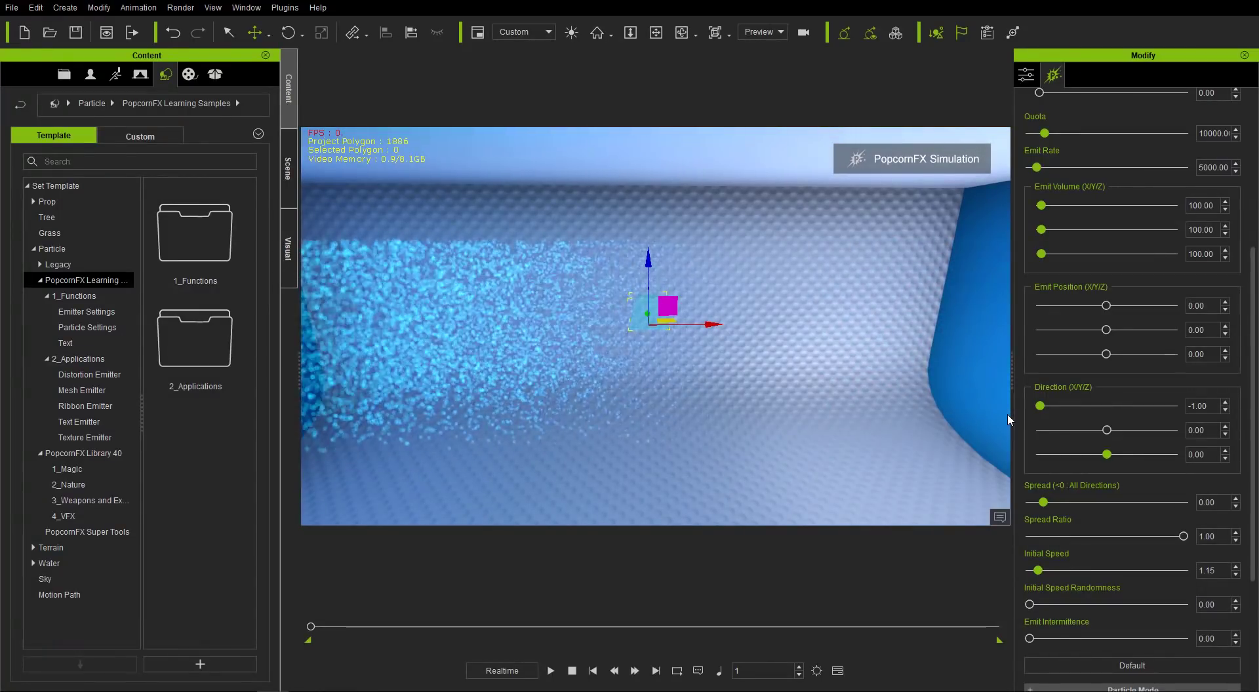
{"action": "left_click_drag", "start_coordinate": [1039, 406], "coordinate": [1197, 417]}
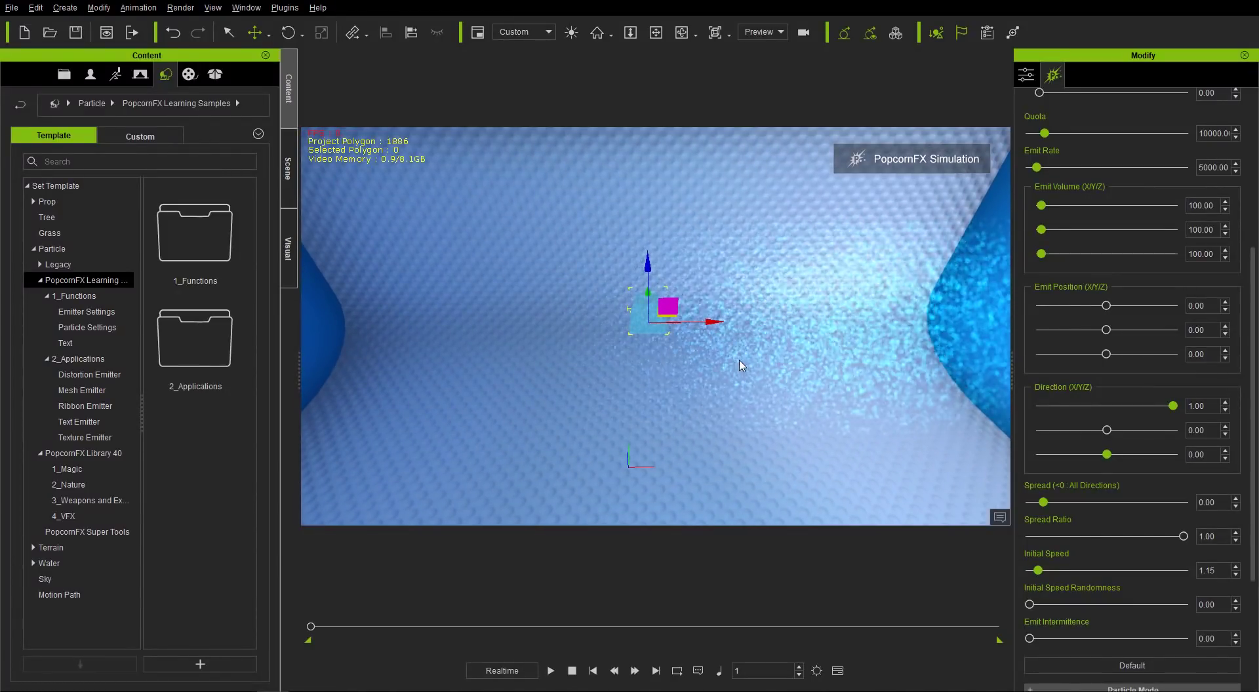
Shift the emitter away from the particle flow and set its Y Direction to 1.00
{"action": "left_click_drag", "start_coordinate": [673, 302], "coordinate": [554, 236]}
{"action": "mouse_move", "coordinate": [557, 296]}
{"action": "left_mouse_down"}
{"action": "mouse_move", "coordinate": [600, 354]}
{"action": "mouse_move", "coordinate": [576, 278]}
{"action": "mouse_move", "coordinate": [500, 326]}
{"action": "mouse_move", "coordinate": [566, 299]}
{"action": "mouse_move", "coordinate": [525, 203]}
{"action": "mouse_move", "coordinate": [441, 267]}
{"action": "mouse_move", "coordinate": [528, 443]}
{"action": "mouse_move", "coordinate": [524, 252]}
{"action": "mouse_move", "coordinate": [524, 285]}
{"action": "mouse_move", "coordinate": [545, 297]}
{"action": "left_mouse_up"}
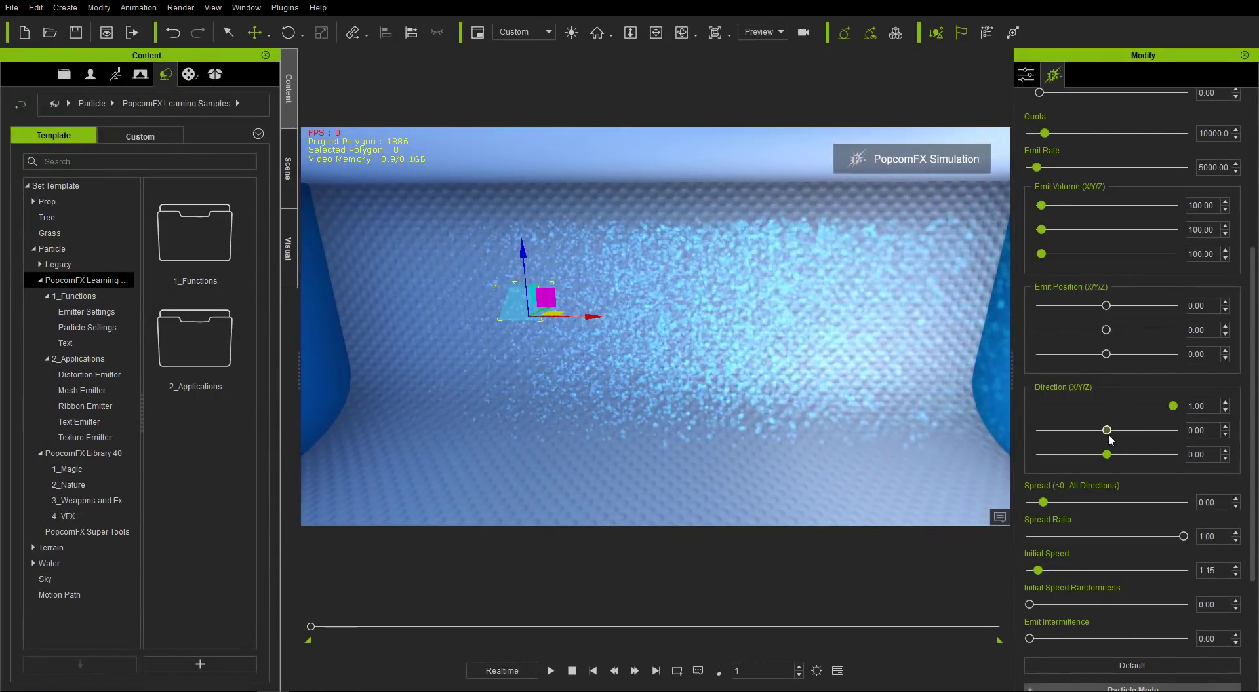
{"action": "left_click_drag", "start_coordinate": [1108, 430], "coordinate": [1186, 435]}
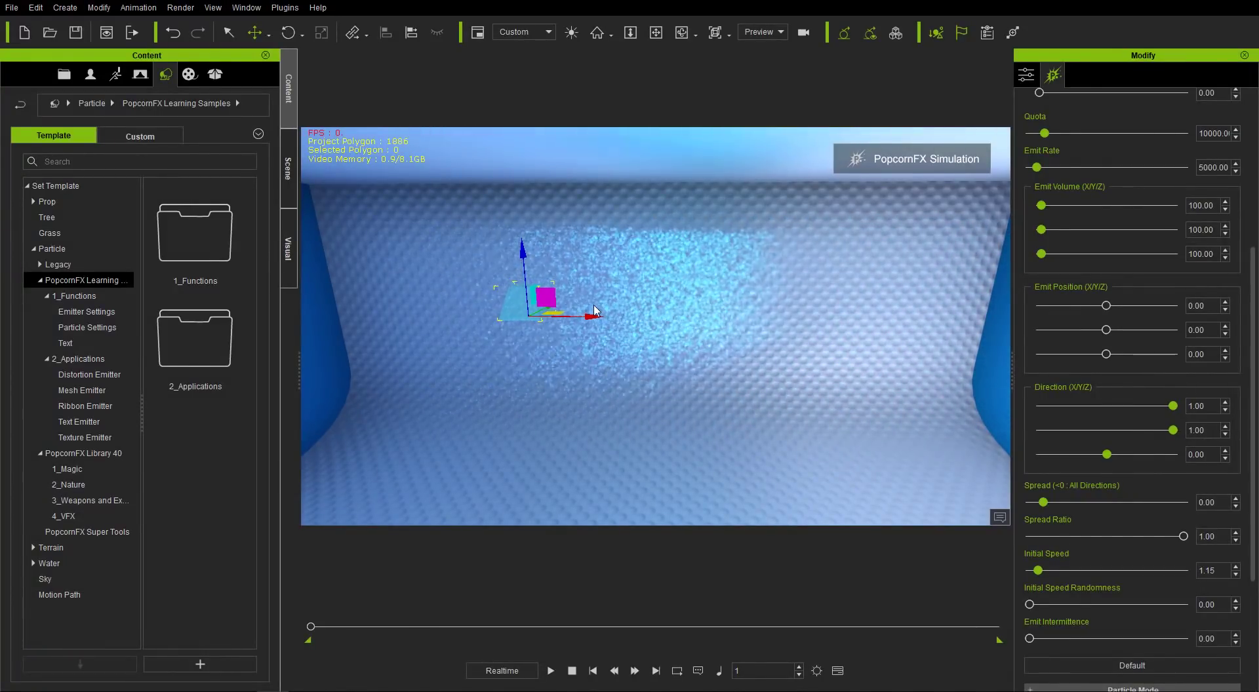
{"action": "mouse_move", "coordinate": [551, 372]}
{"action": "right_mouse_down"}
{"action": "mouse_move", "coordinate": [588, 439]}
{"action": "mouse_move", "coordinate": [589, 383]}
{"action": "mouse_move", "coordinate": [577, 393]}
{"action": "mouse_move", "coordinate": [544, 355]}
{"action": "right_mouse_up"}
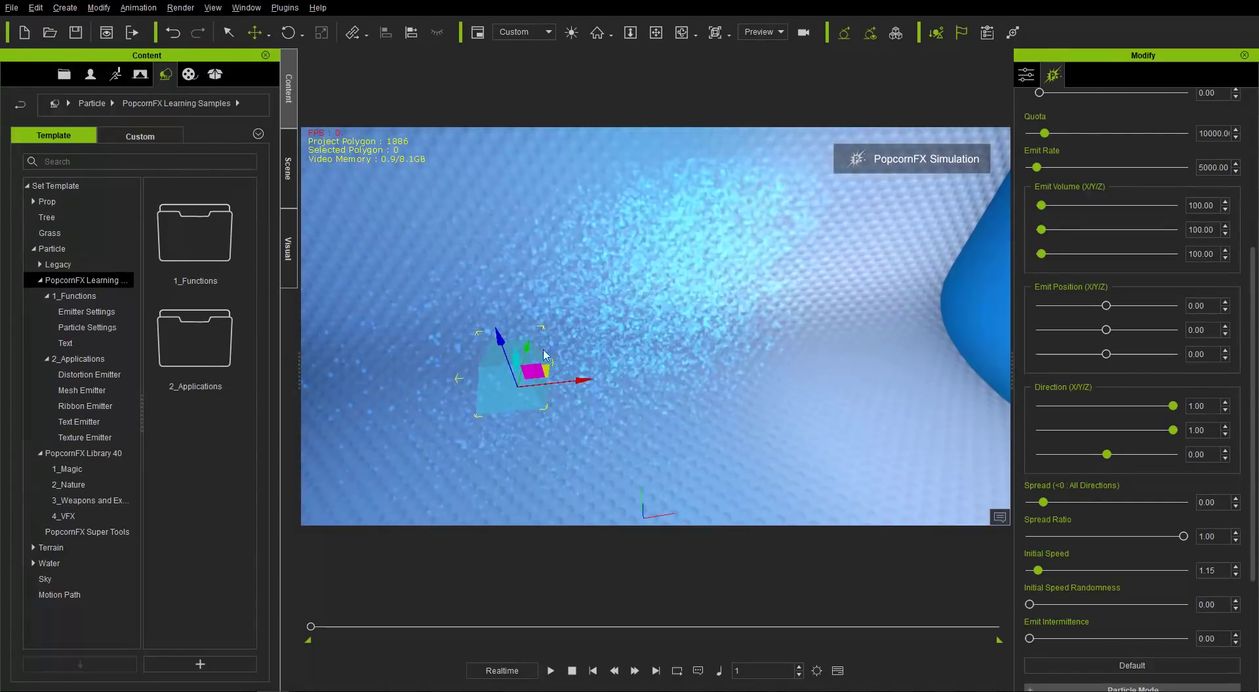
{"action": "left_click_drag", "start_coordinate": [544, 354], "coordinate": [522, 435]}
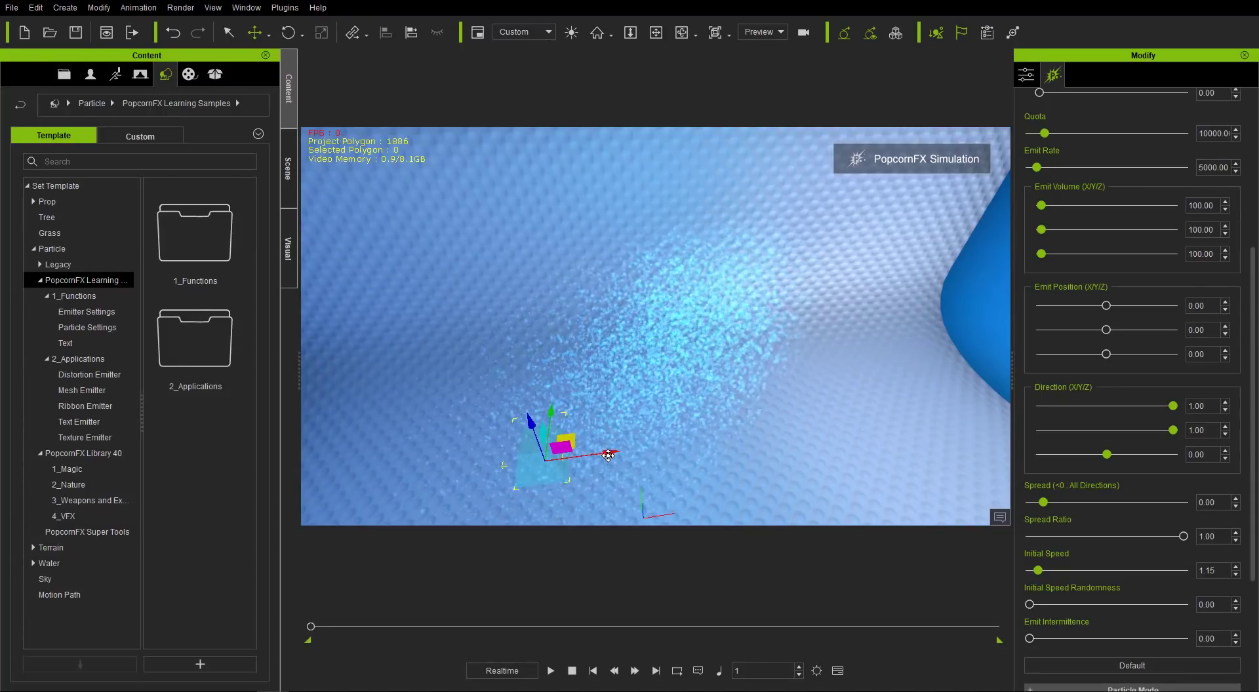
Lower the emitter's Y Direction to 0.50
{"action": "double_click", "coordinate": [1203, 430]}
{"action": "type", "text": "0"}
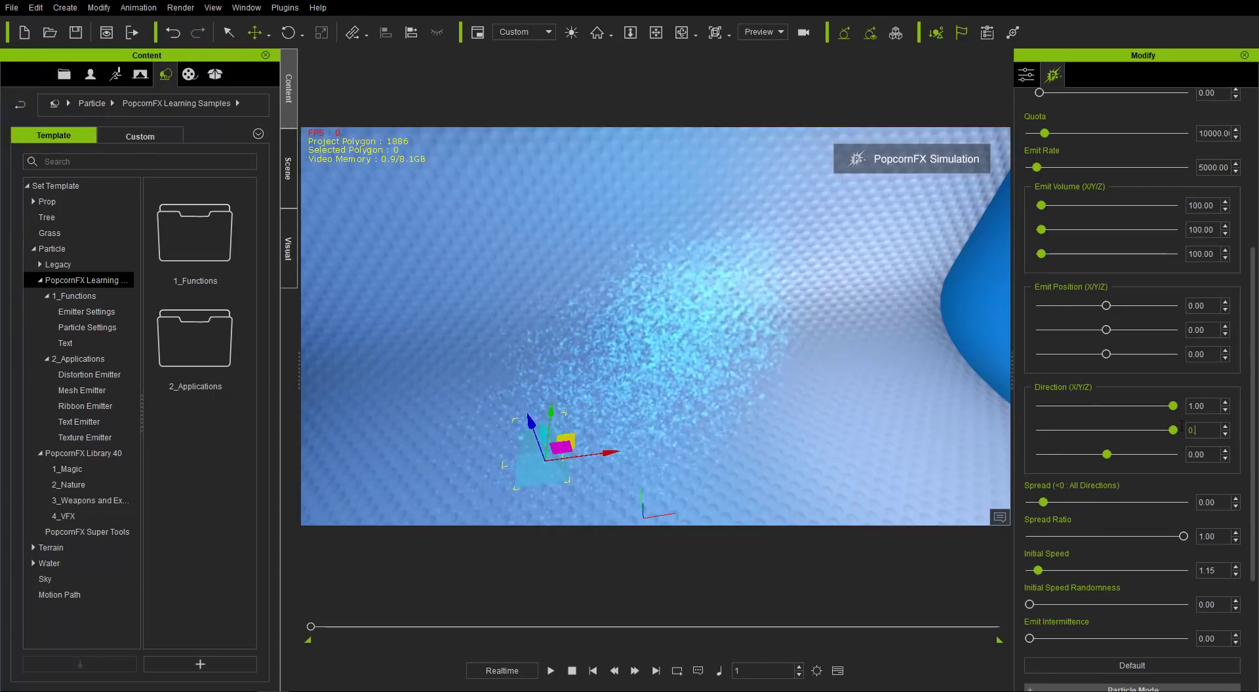
{"action": "type", "text": ".5"}
{"action": "key", "text": "Return"}
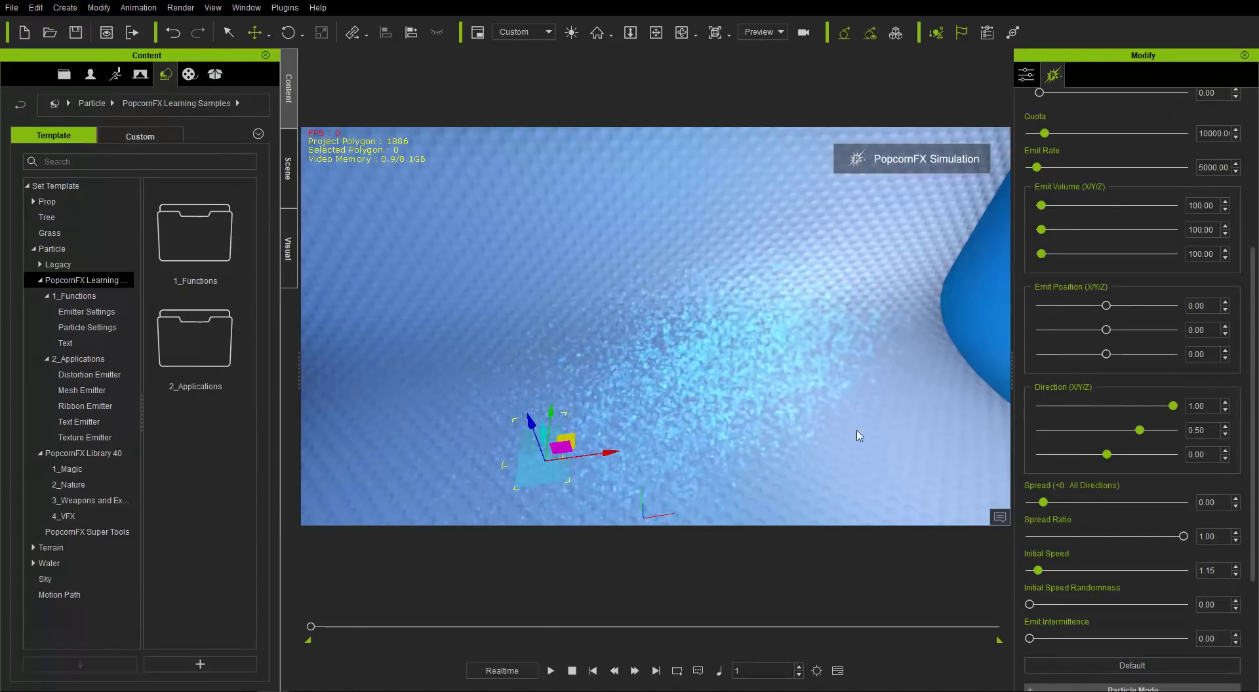
Reset the emitter's X and Y Direction to 0.00 and view the particles from the front
{"action": "middle_click_drag", "start_coordinate": [682, 438], "coordinate": [664, 303]}
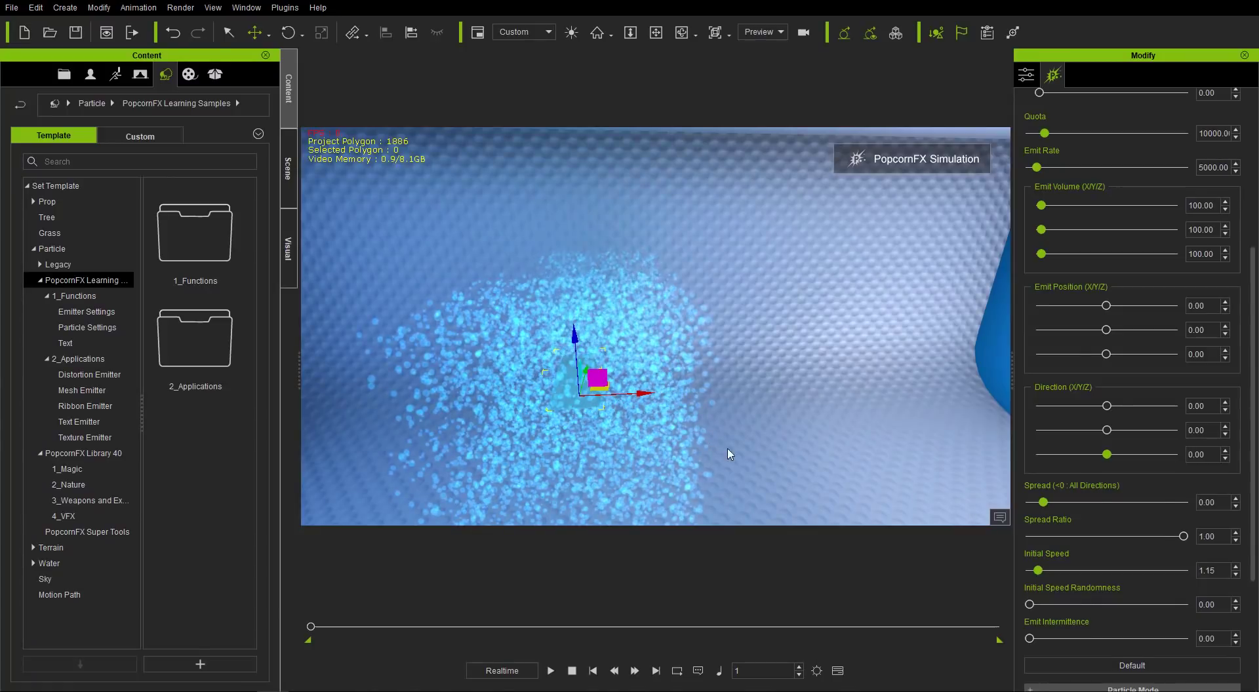
{"action": "middle_click_drag", "start_coordinate": [694, 445], "coordinate": [597, 407]}
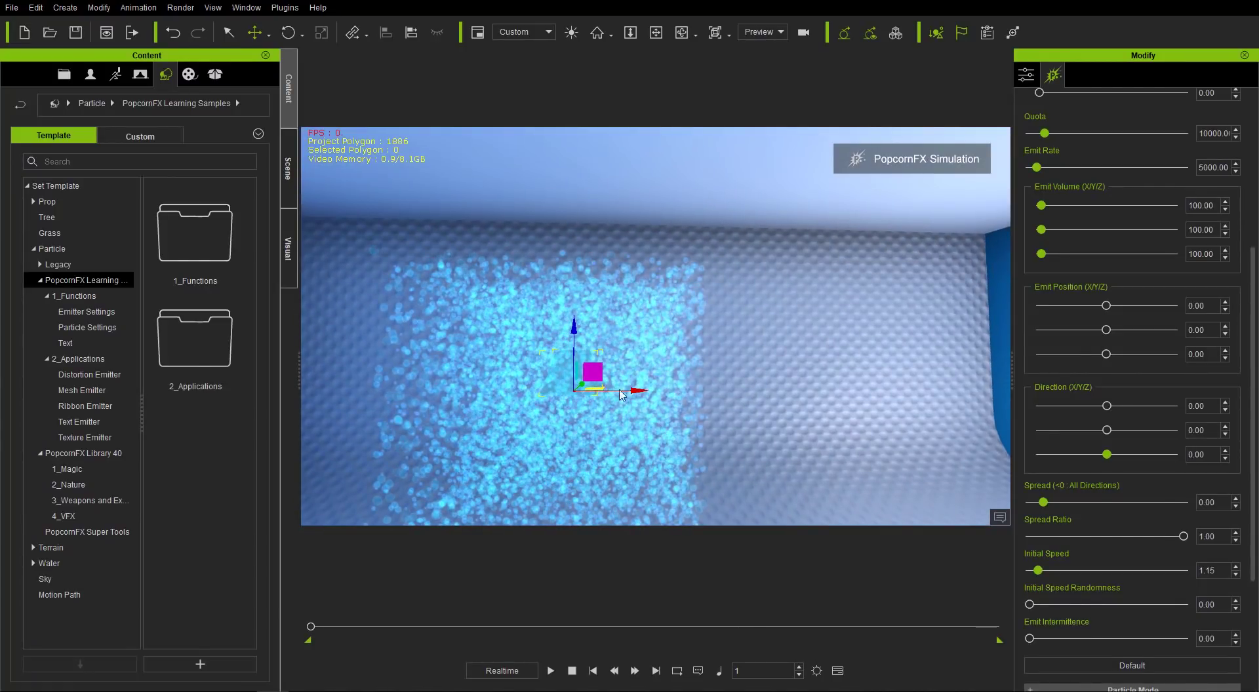
{"action": "middle_click_drag", "start_coordinate": [727, 340], "coordinate": [754, 411]}
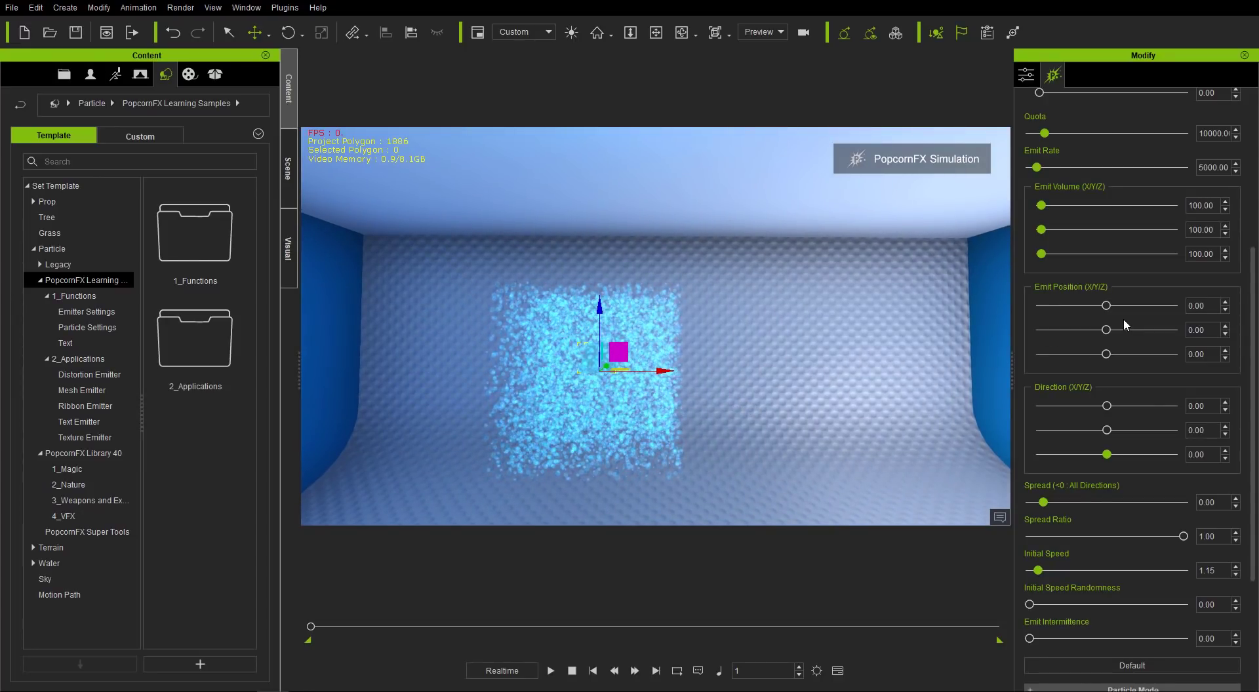
Try an X Emit Position of 1, raise it to 100, and move the emitter slightly along the X axis
{"action": "double_click", "coordinate": [1196, 305]}
{"action": "type", "text": "1"}
{"action": "key", "text": "Return"}
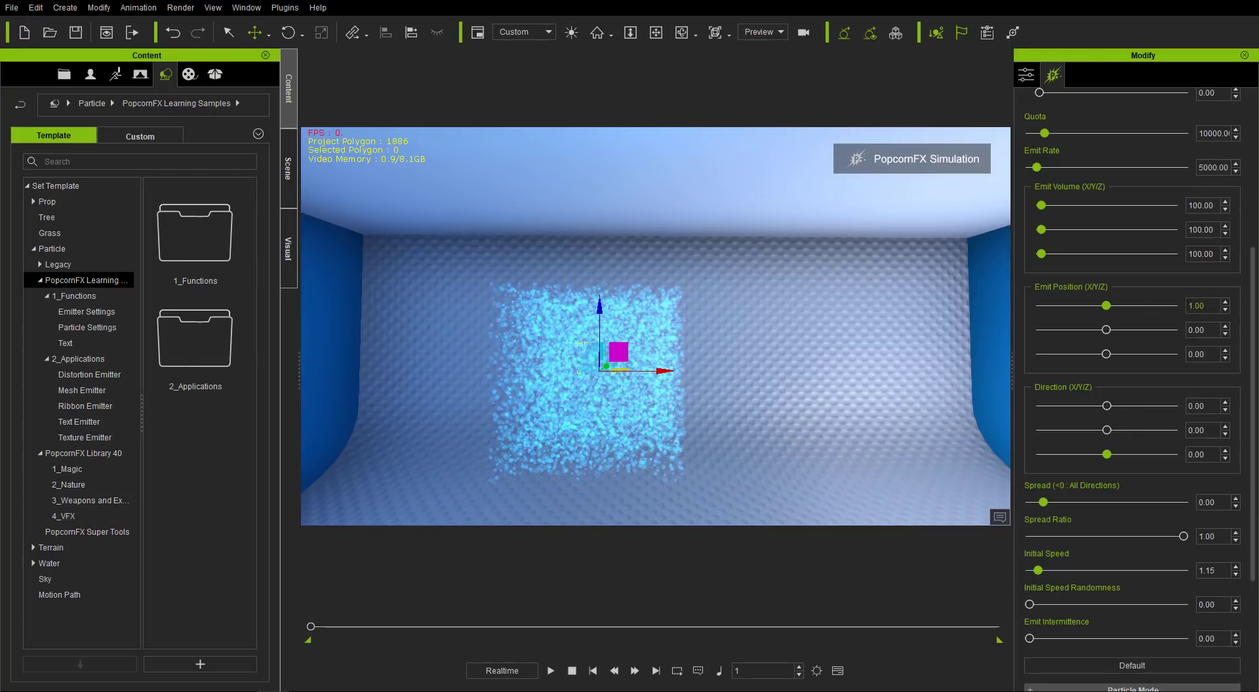
{"action": "double_click", "coordinate": [1194, 306]}
{"action": "type", "text": "100"}
{"action": "key", "text": "Return"}
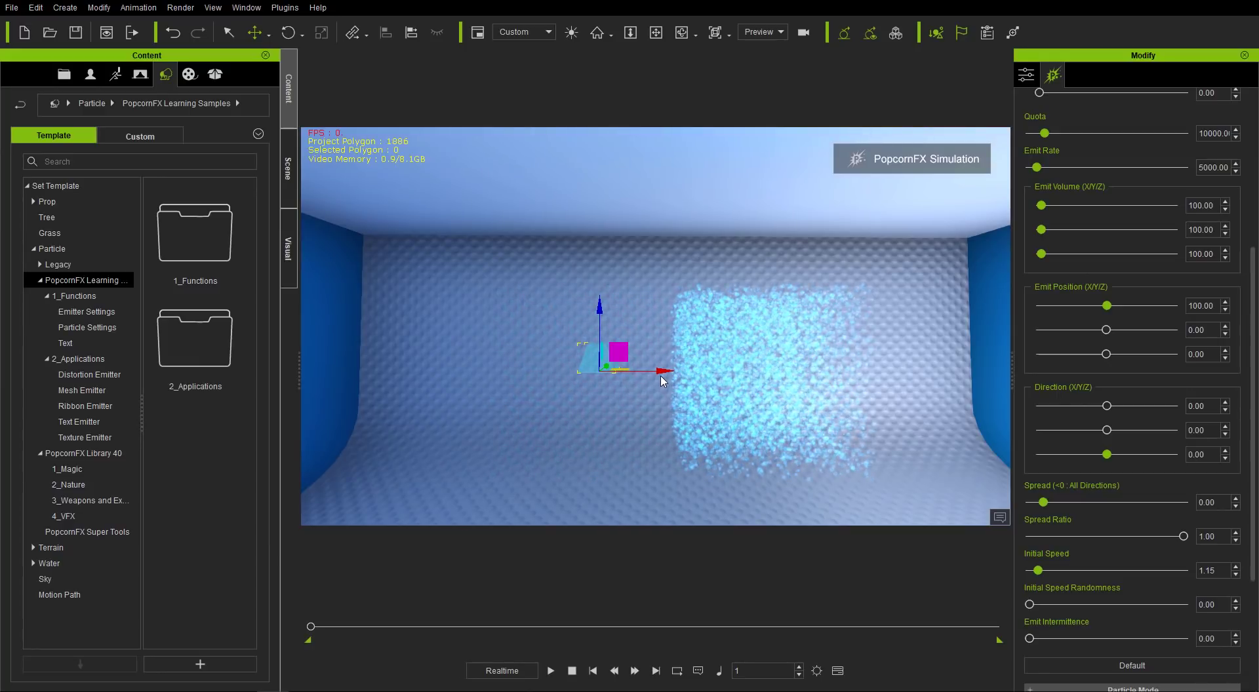
{"action": "left_click_drag", "start_coordinate": [661, 373], "coordinate": [634, 392]}
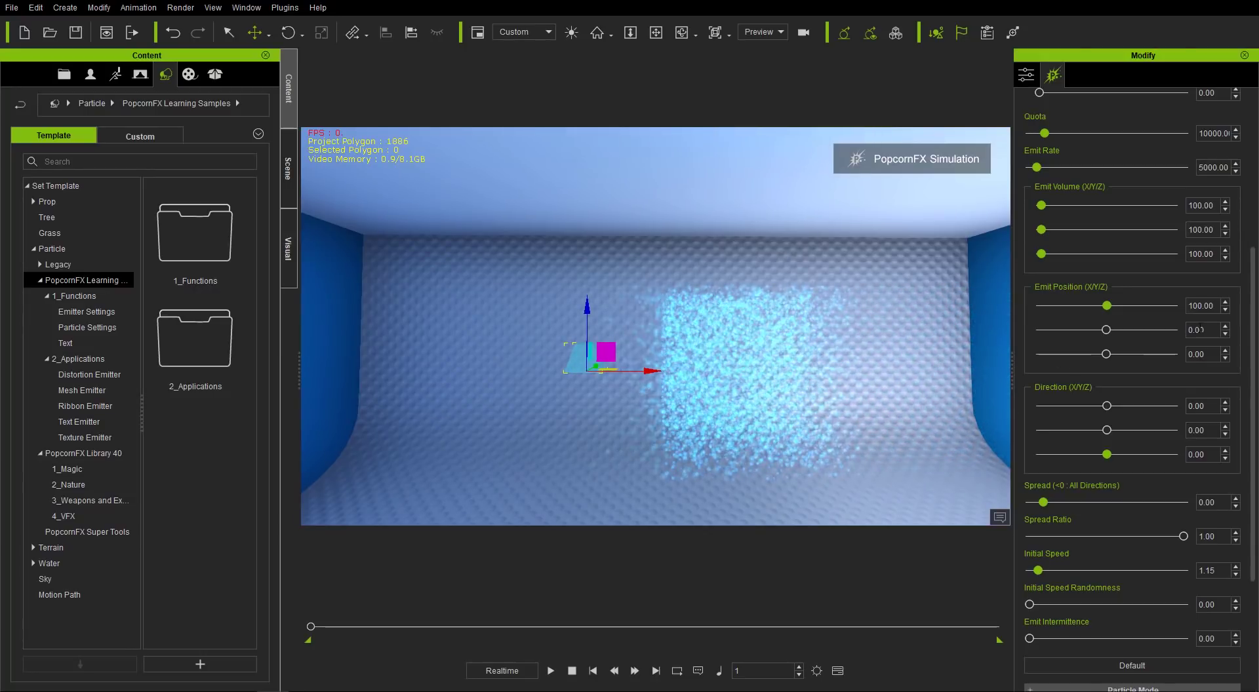
Set the Z Emit Position and the Y Emit Position to 100
{"action": "double_click", "coordinate": [1197, 354]}
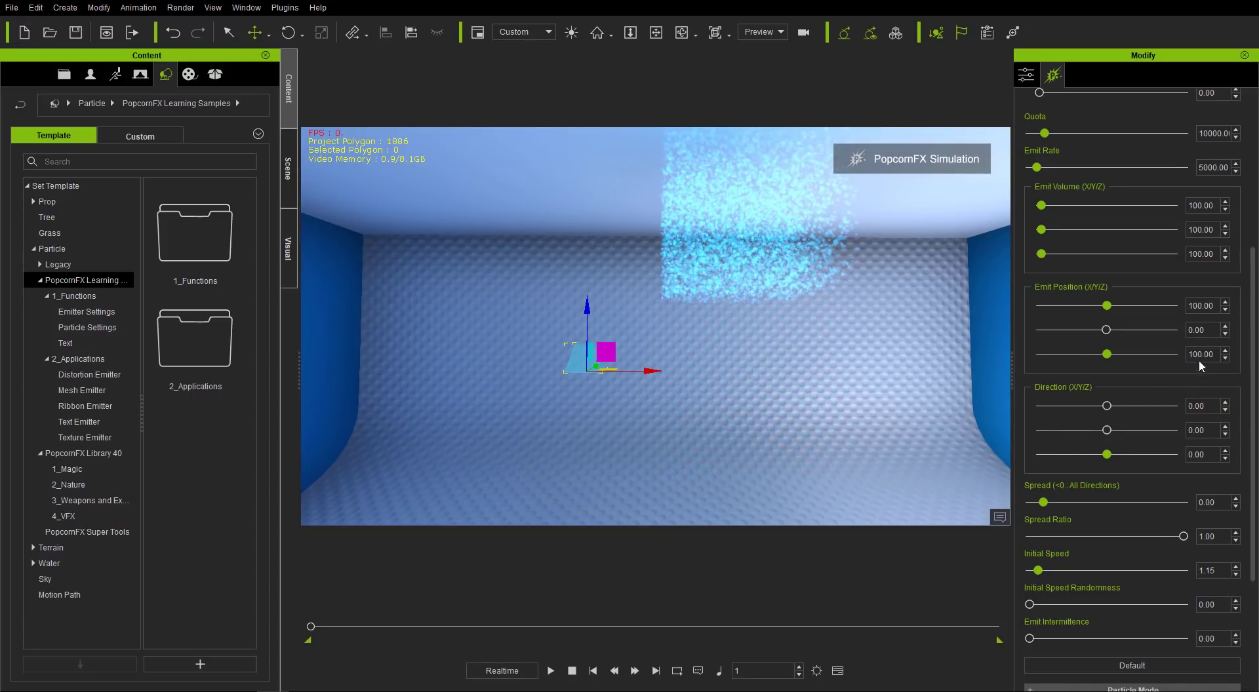
{"action": "left_click_drag", "start_coordinate": [1210, 330], "coordinate": [1162, 326]}
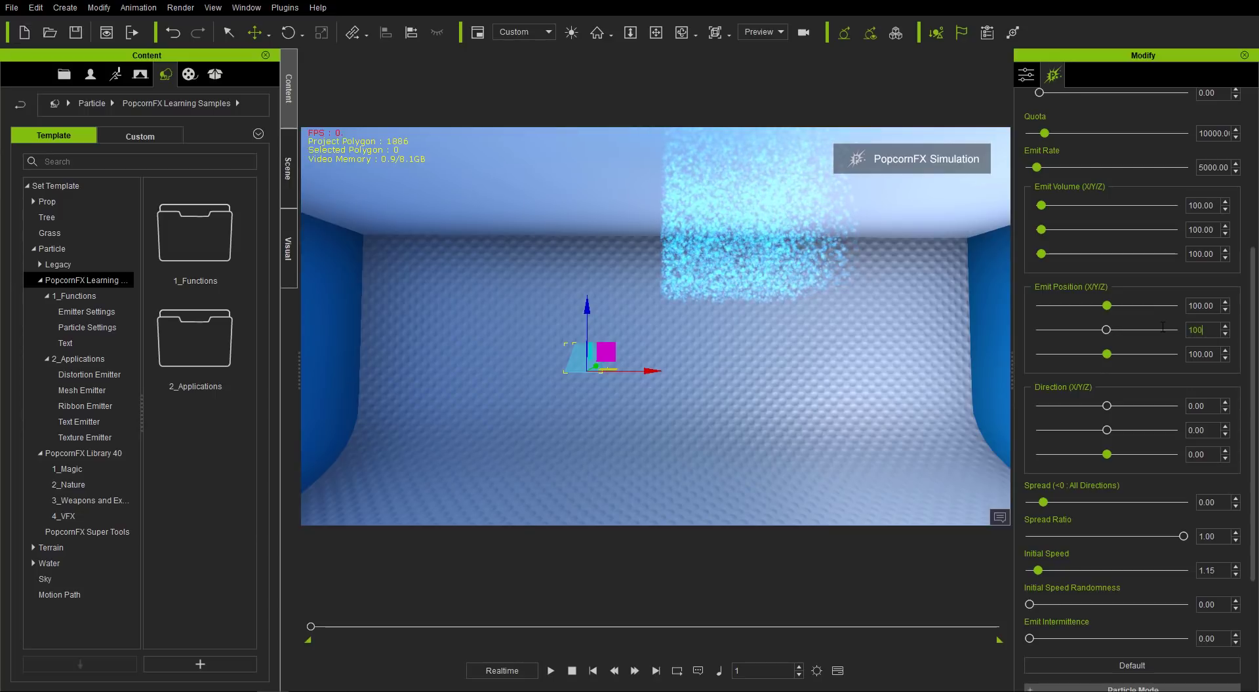
{"action": "type", "text": "100"}
{"action": "key", "text": "Return"}
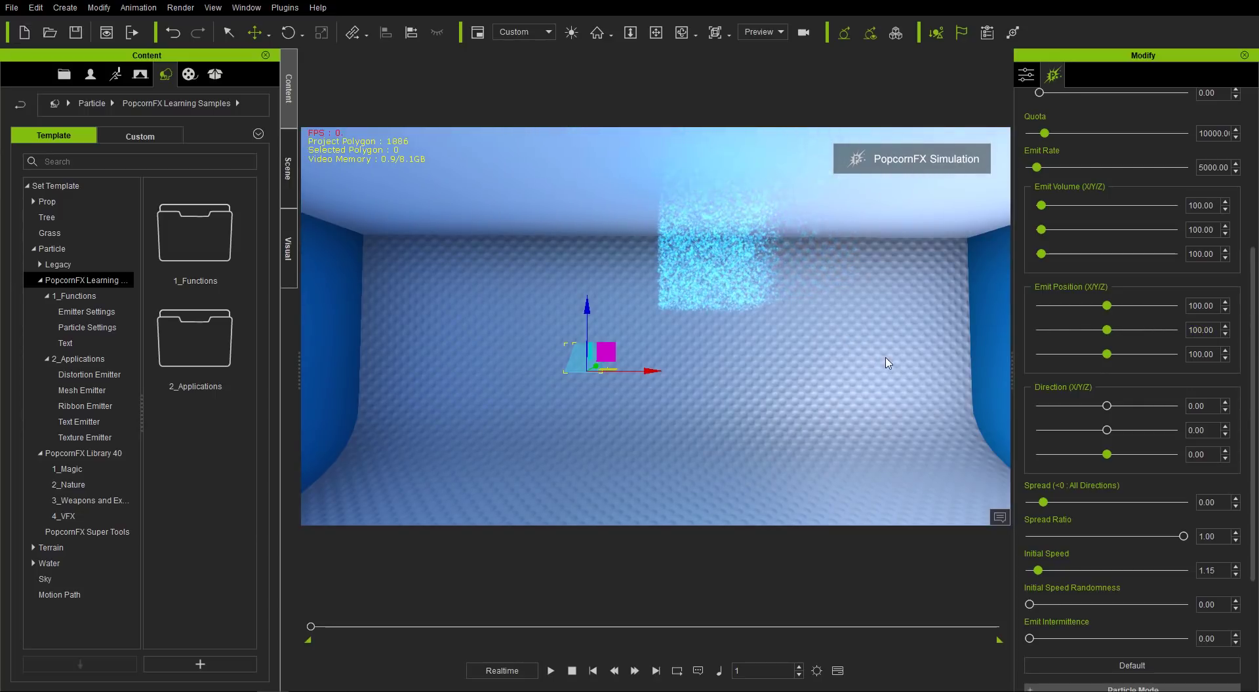
Set the Z Emit Position to -100
{"action": "right_click_drag", "start_coordinate": [671, 328], "coordinate": [655, 308]}
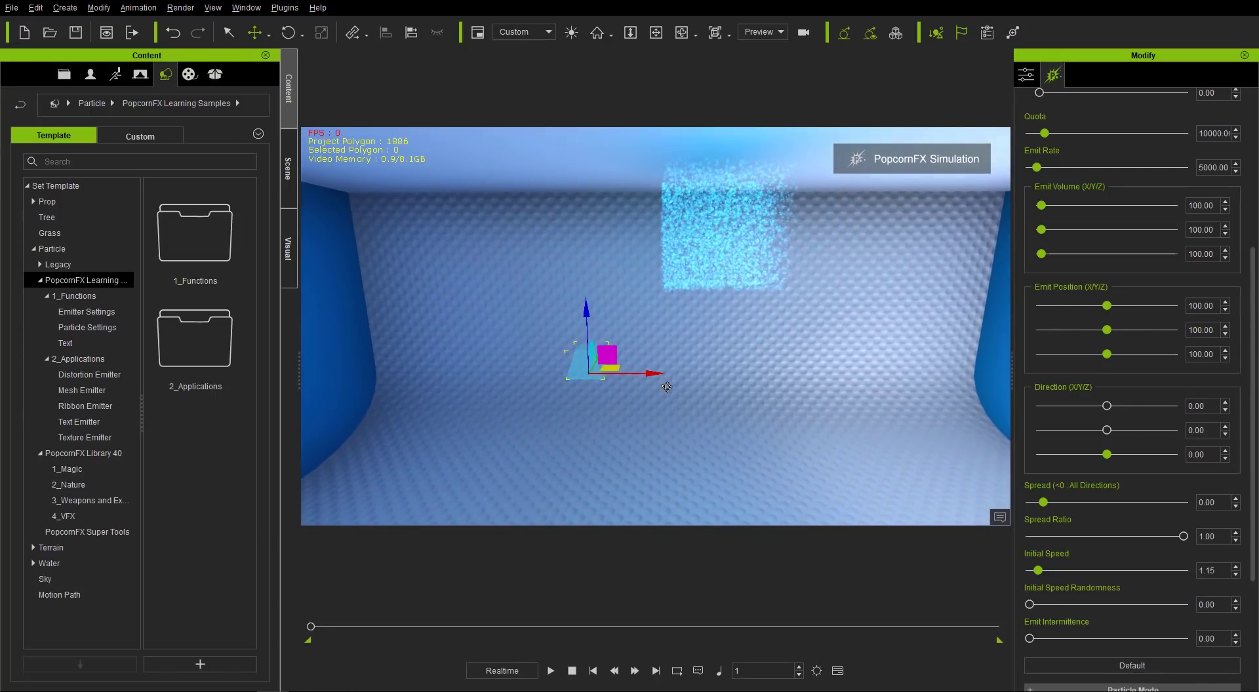
{"action": "double_click", "coordinate": [1214, 350]}
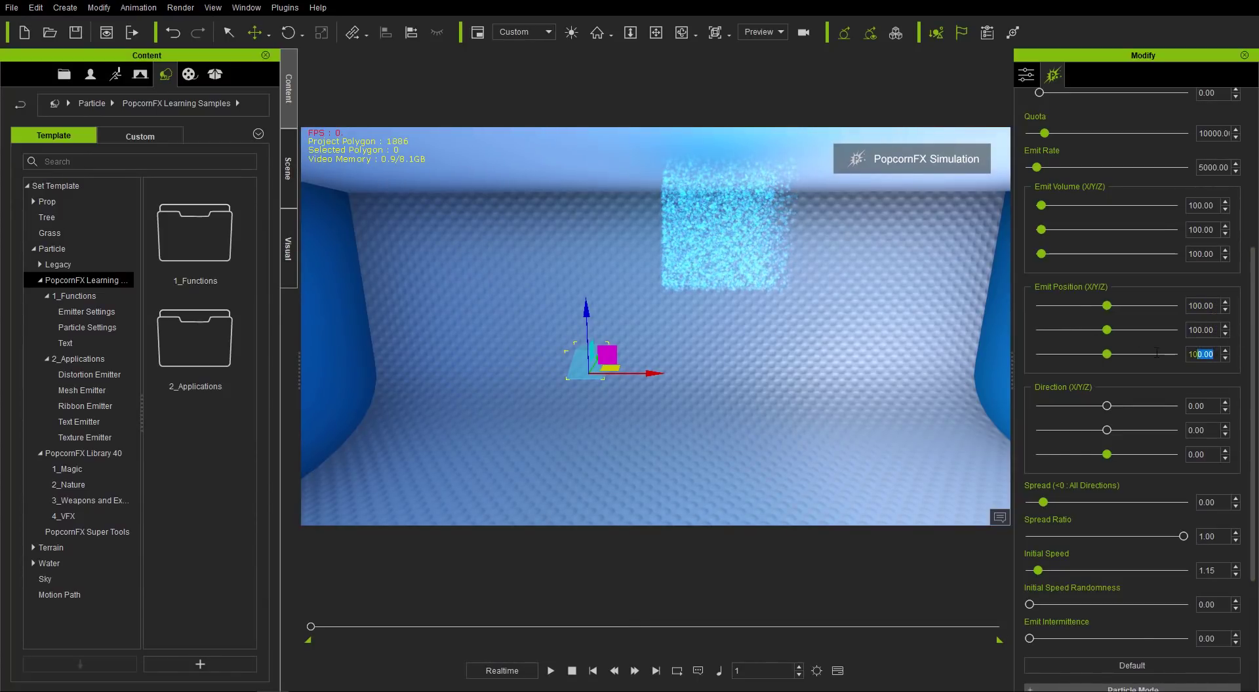
{"action": "type", "text": "-100"}
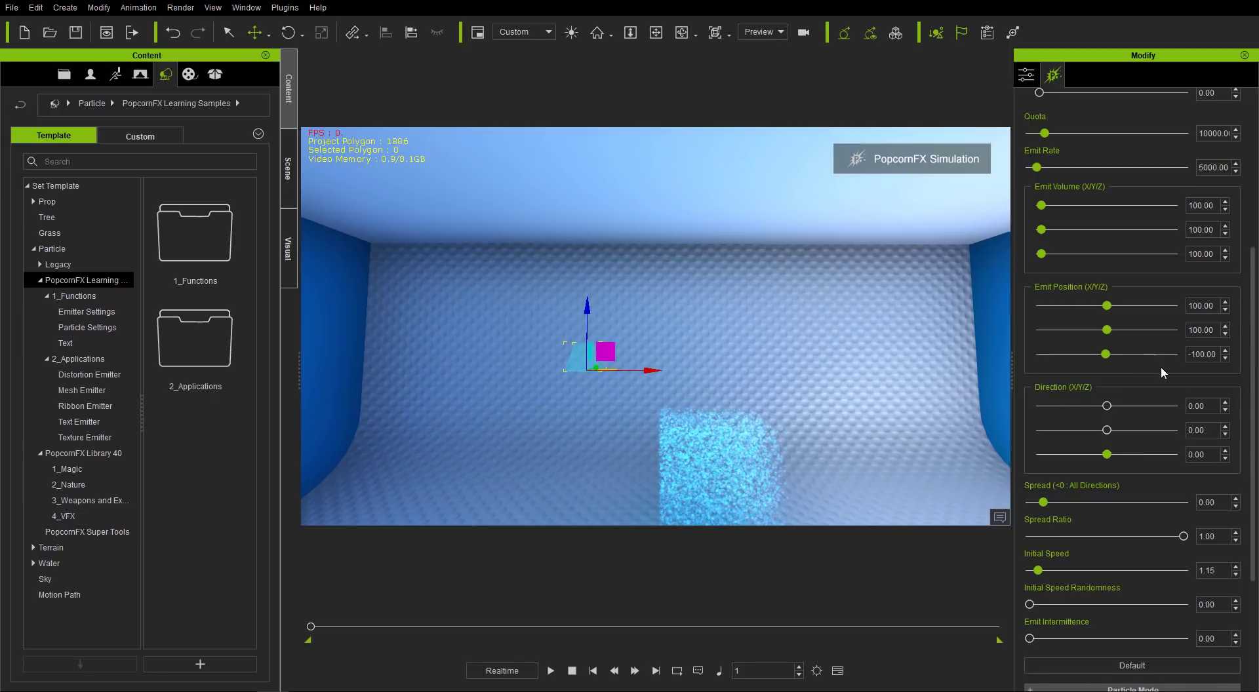
Reset the Emit Position to 0 on all three axes
{"action": "left_click_drag", "start_coordinate": [1213, 354], "coordinate": [1167, 312]}
{"action": "type", "text": "0"}
{"action": "key", "text": "Return"}
{"action": "type", "text": "0"}
{"action": "key", "text": "Return"}
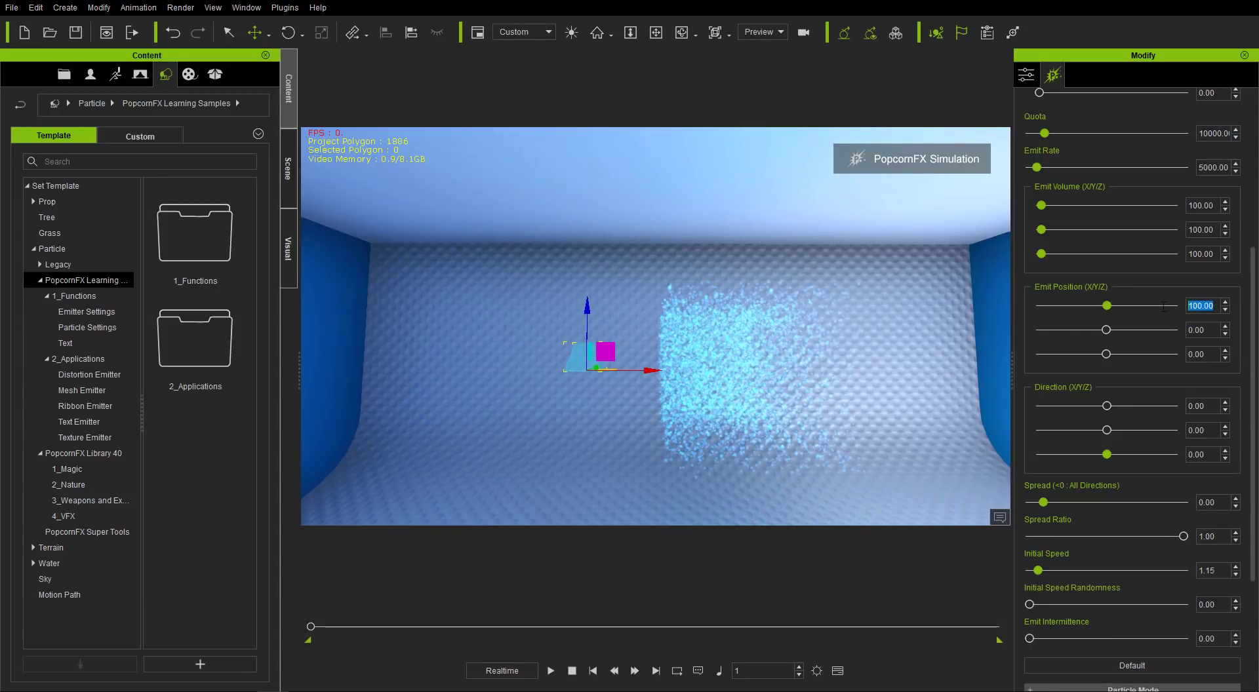
{"action": "type", "text": "0"}
{"action": "key", "text": "Return"}
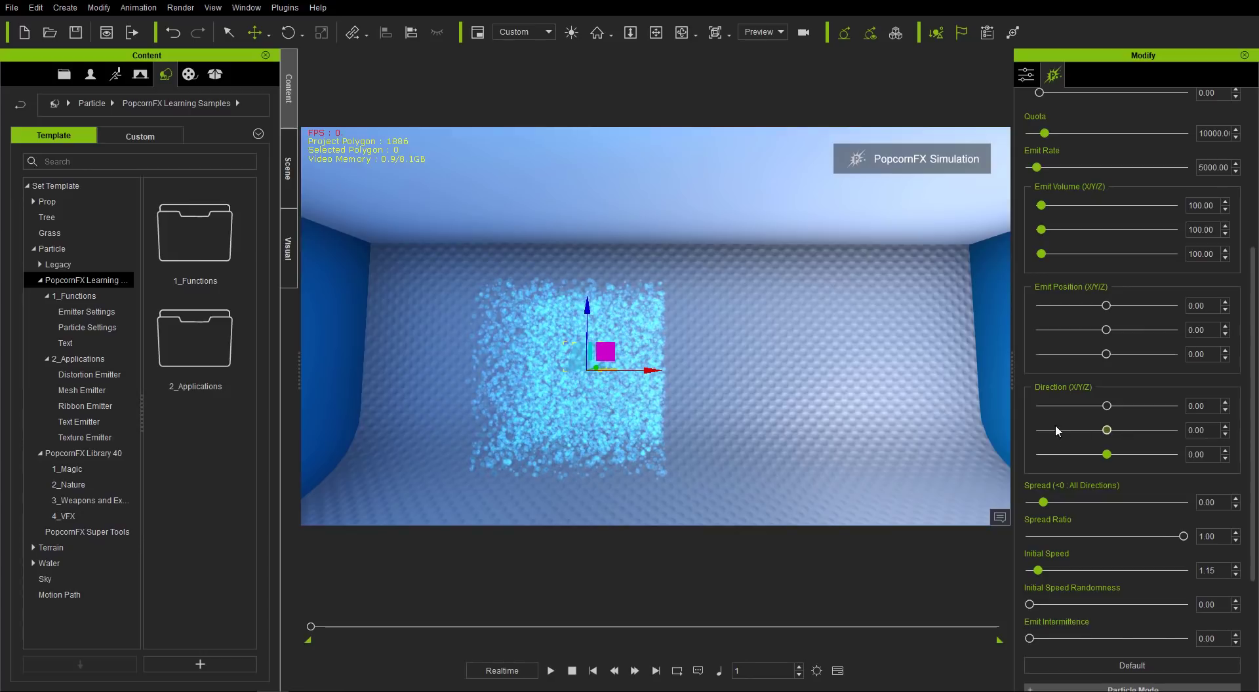
Move the emitter lower and toward the near blue side wall, and collapse the Emitter Settings section
{"action": "scroll", "coordinate": [1019, 387], "scroll_direction": "up", "scroll_amount": 3}
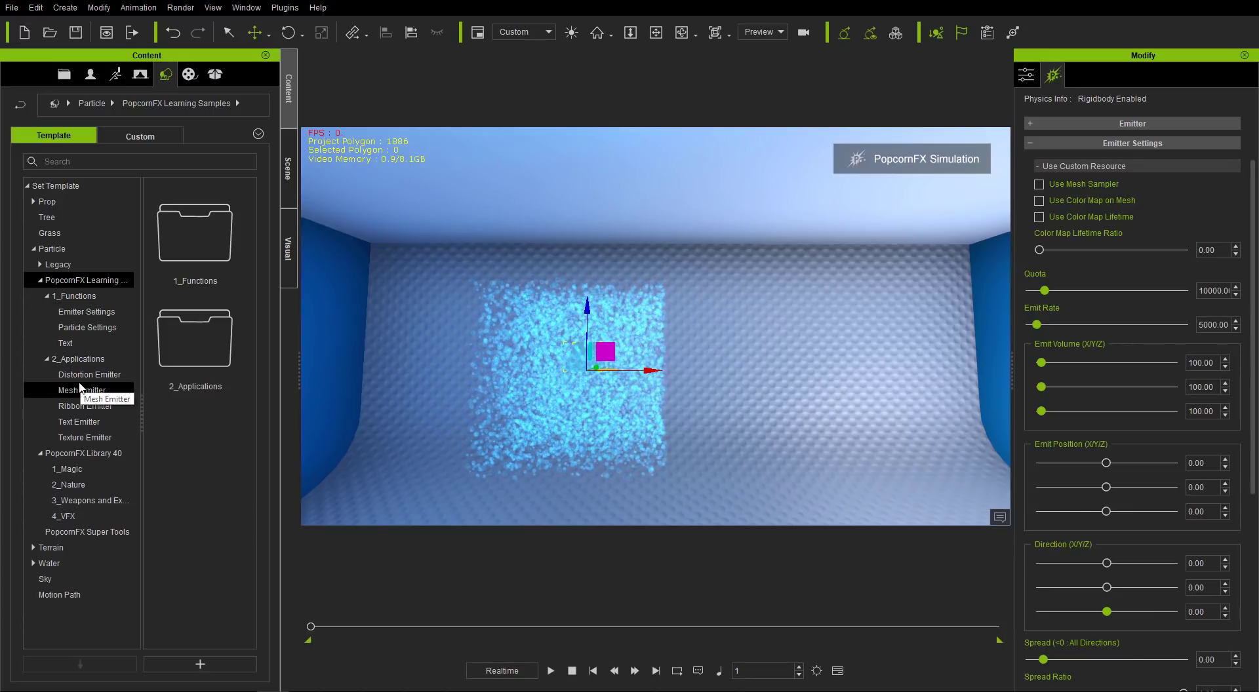
{"action": "left_click_drag", "start_coordinate": [663, 352], "coordinate": [508, 396]}
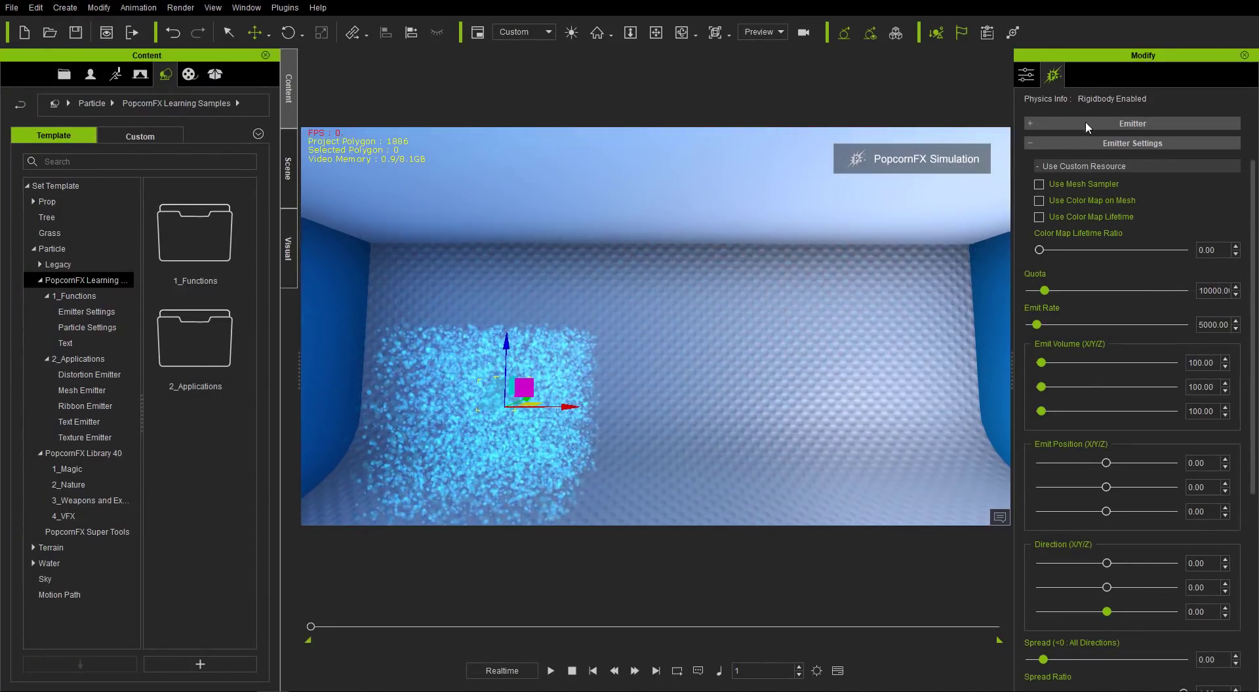
{"action": "left_click", "coordinate": [1092, 144]}
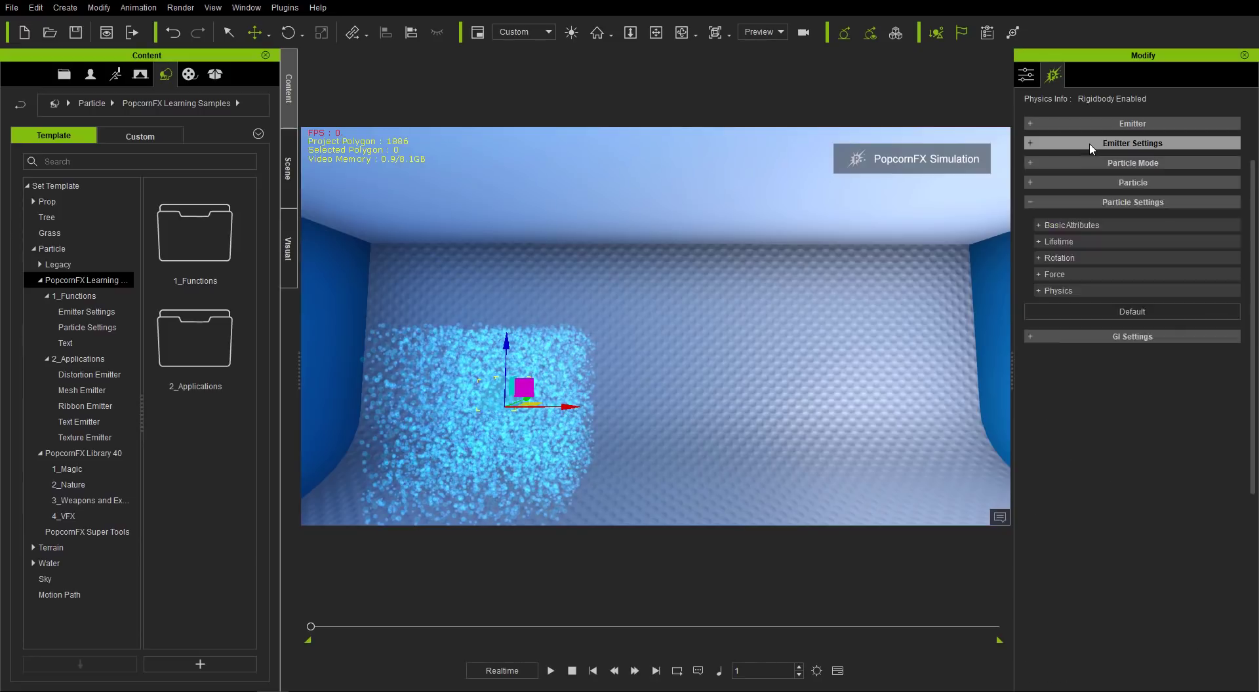